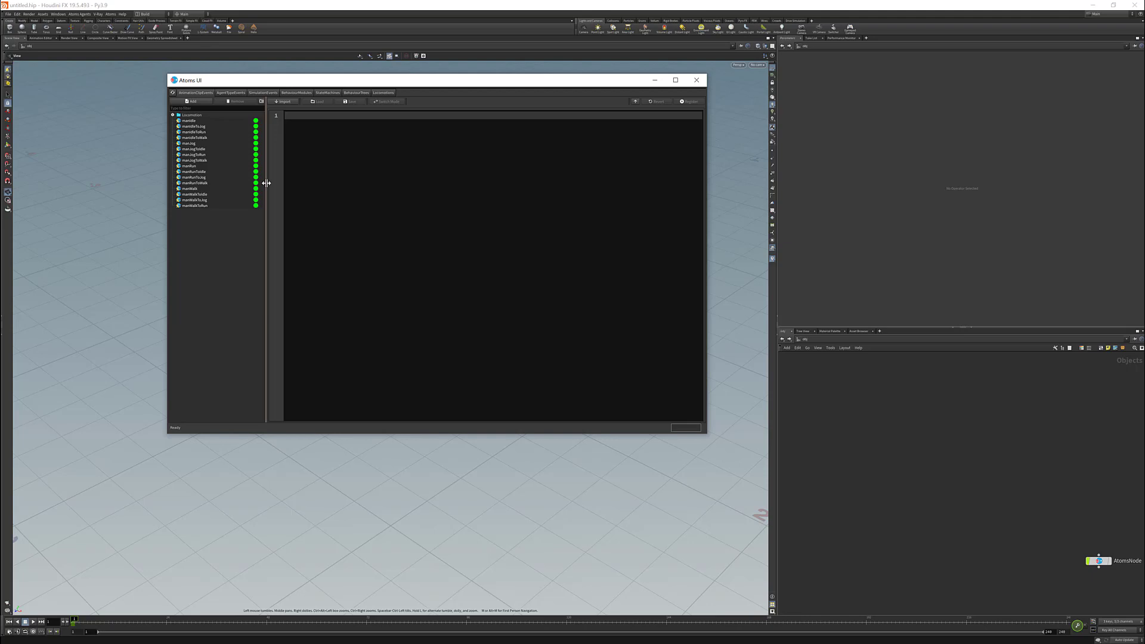
# - Add a new agent type event and name it mixamo
pyautogui.click(230, 92)
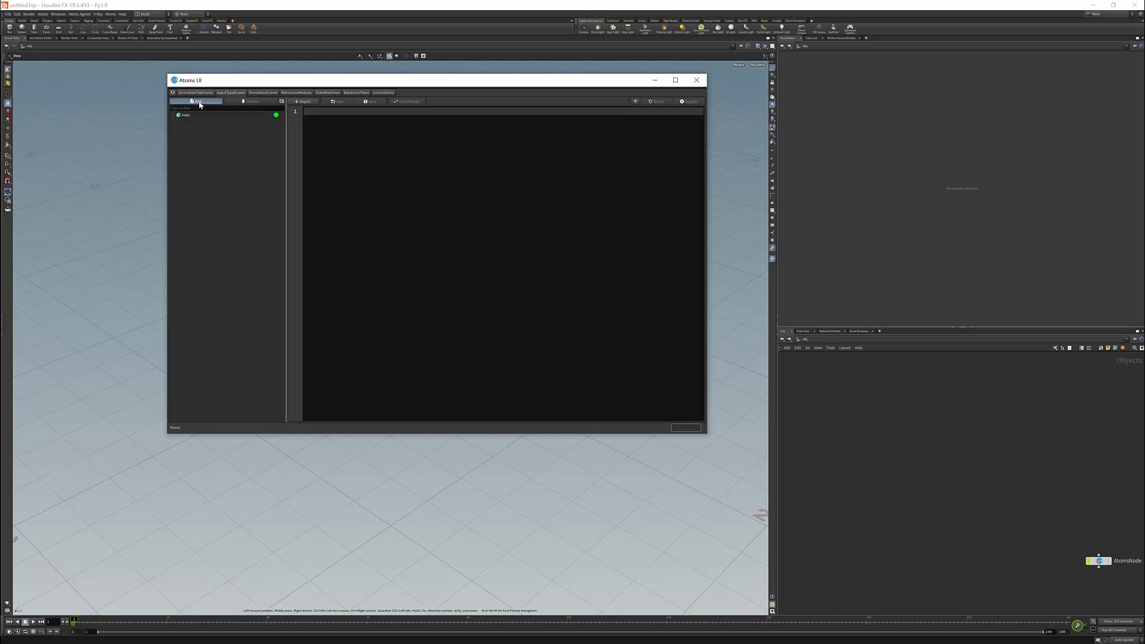
pyautogui.click(200, 105)
pyautogui.click(414, 265)
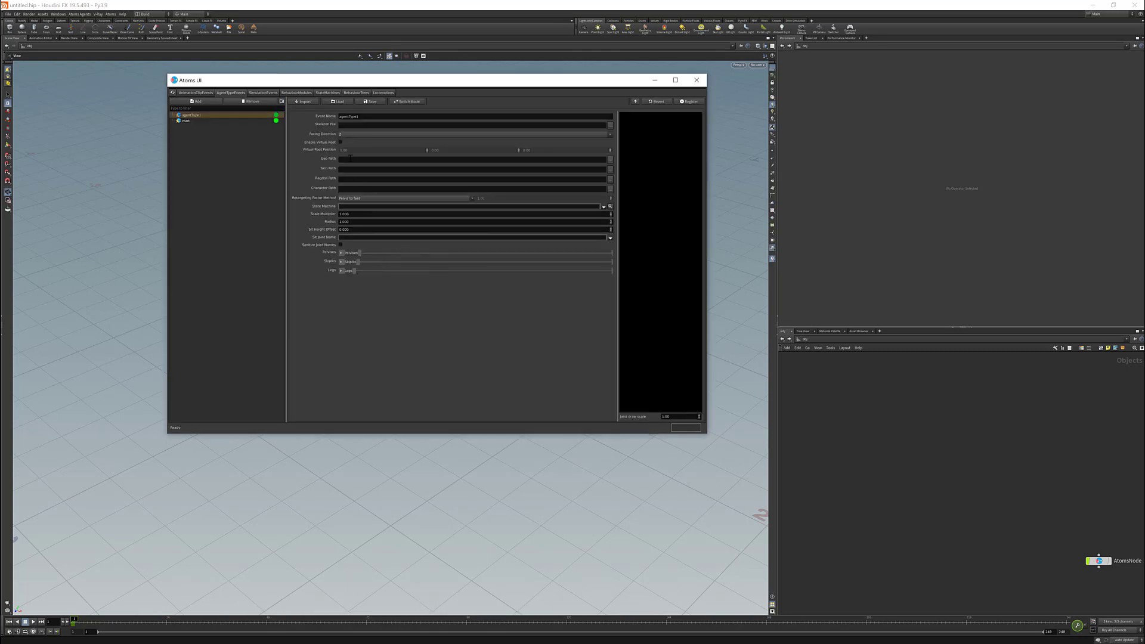
pyautogui.doubleClick(378, 118)
pyautogui.press('BackSpace')
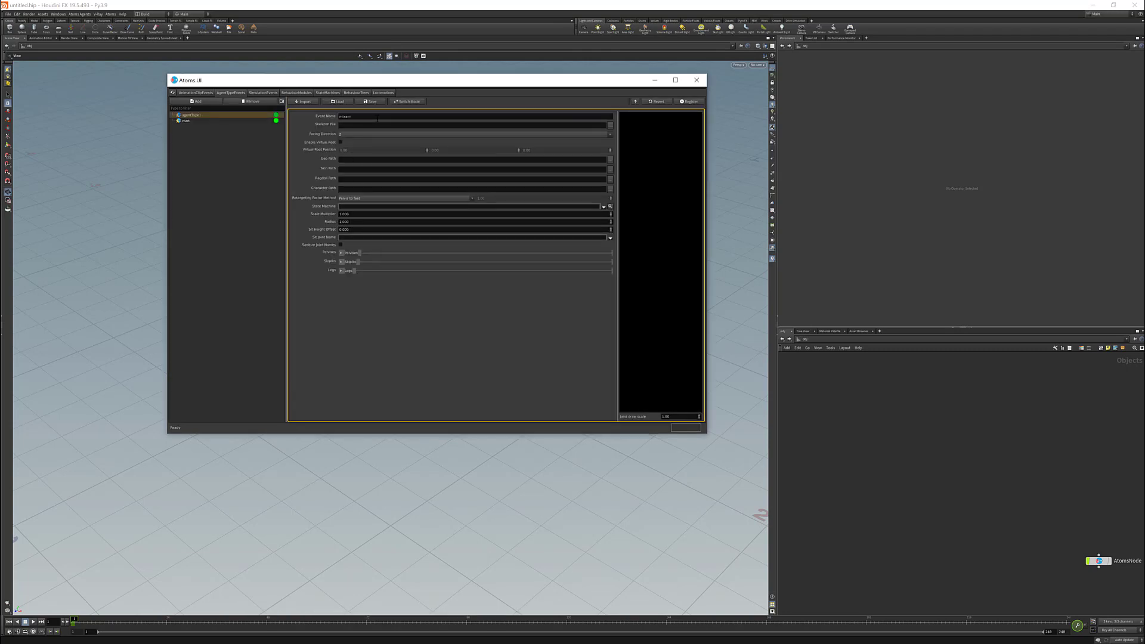
# - Use Character.fbx as both the skeleton file and the skin path of the agent type, and register it
pyautogui.click(609, 126)
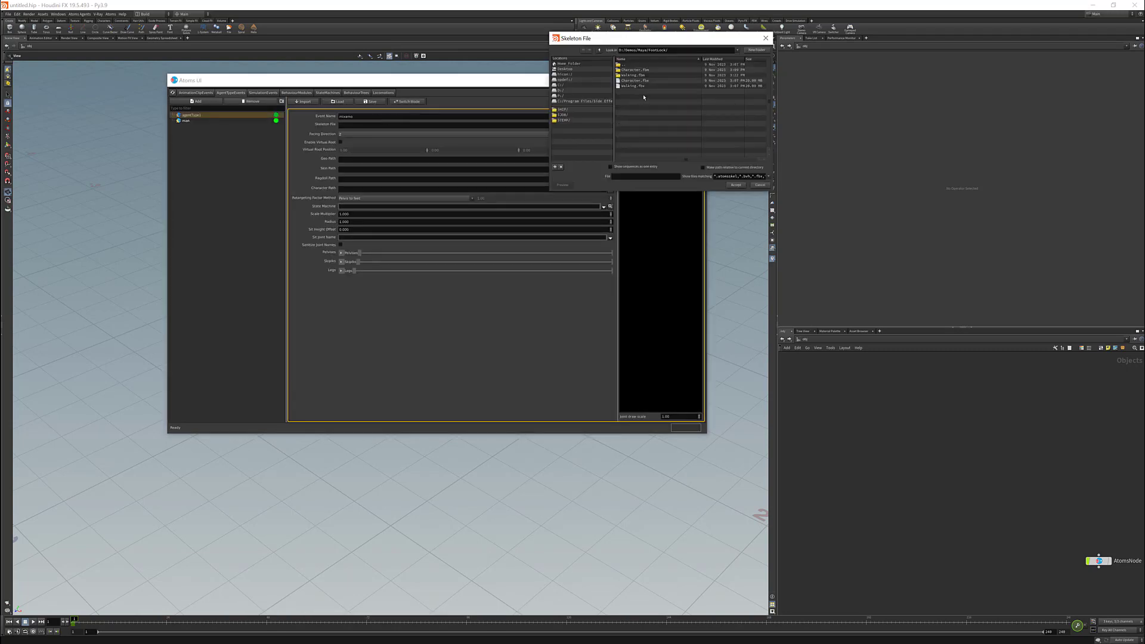
pyautogui.doubleClick(640, 83)
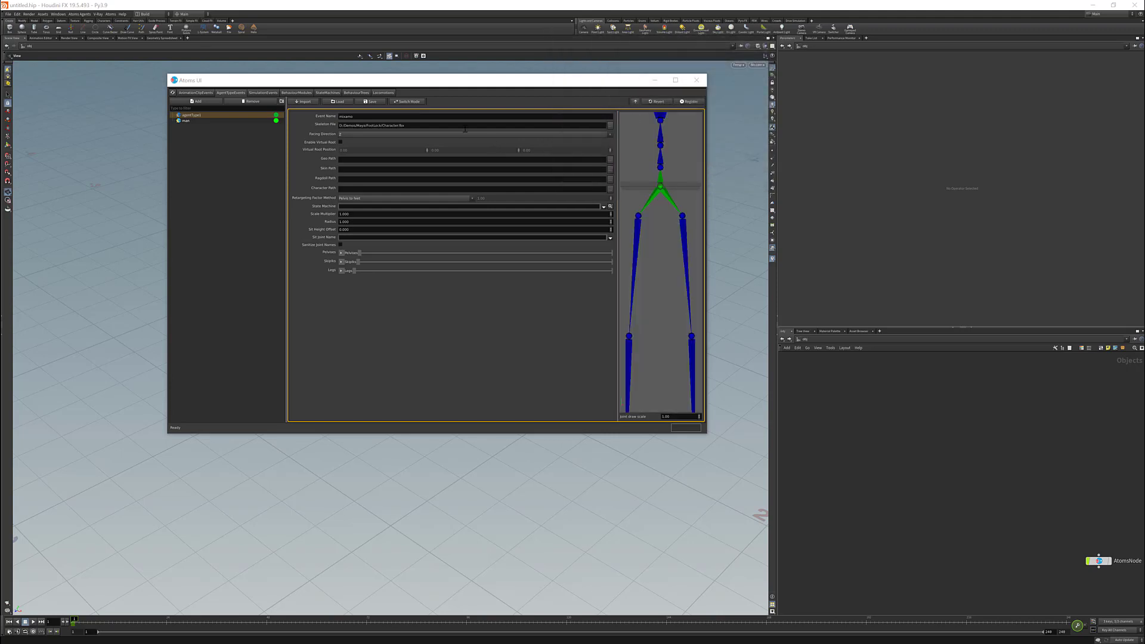
pyautogui.moveTo(465, 128); pyautogui.dragTo(335, 126)
pyautogui.hotkey('ctrl', 'c')
pyautogui.click(378, 168)
pyautogui.hotkey('ctrl', 'v')
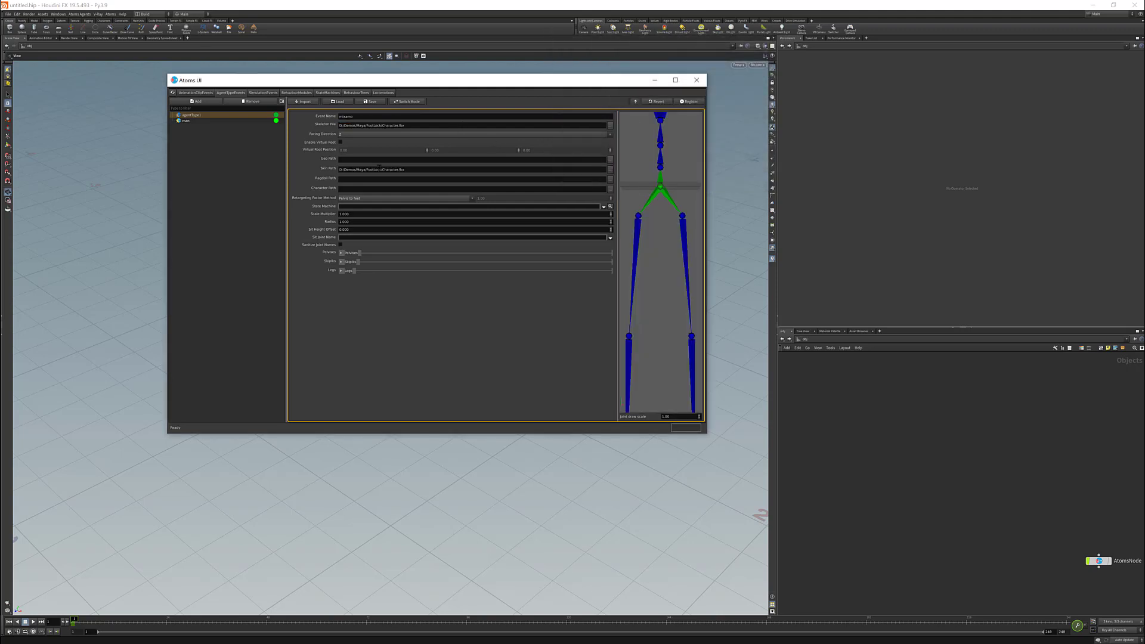
pyautogui.click(688, 101)
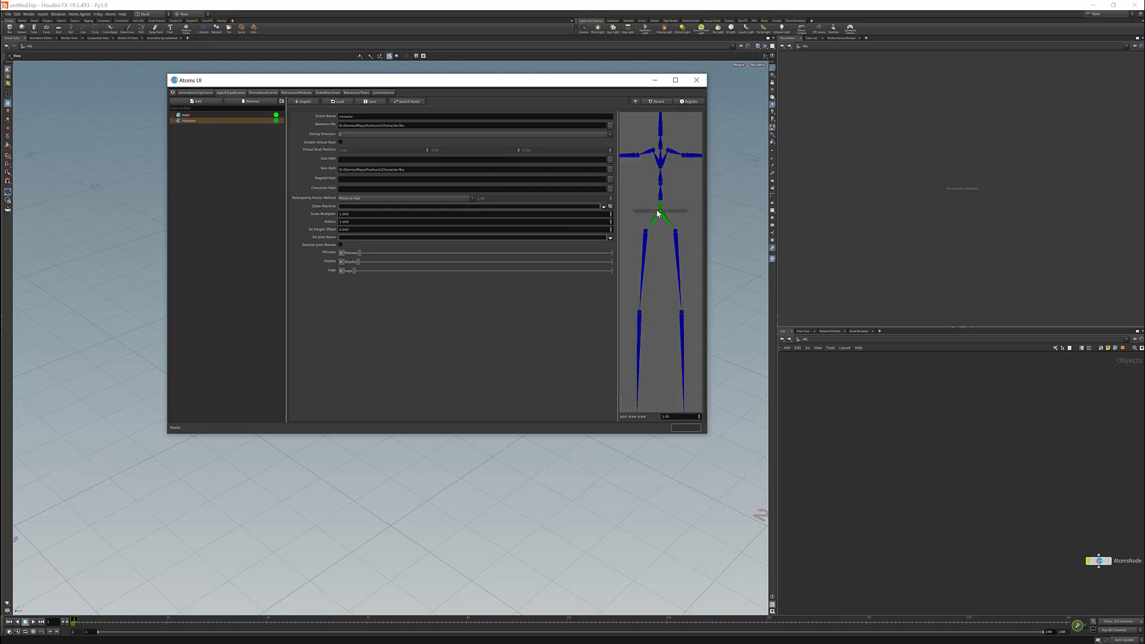
# - Display the character's skin mesh in the agent type preview
pyautogui.rightClick(658, 212)
pyautogui.click(675, 233)
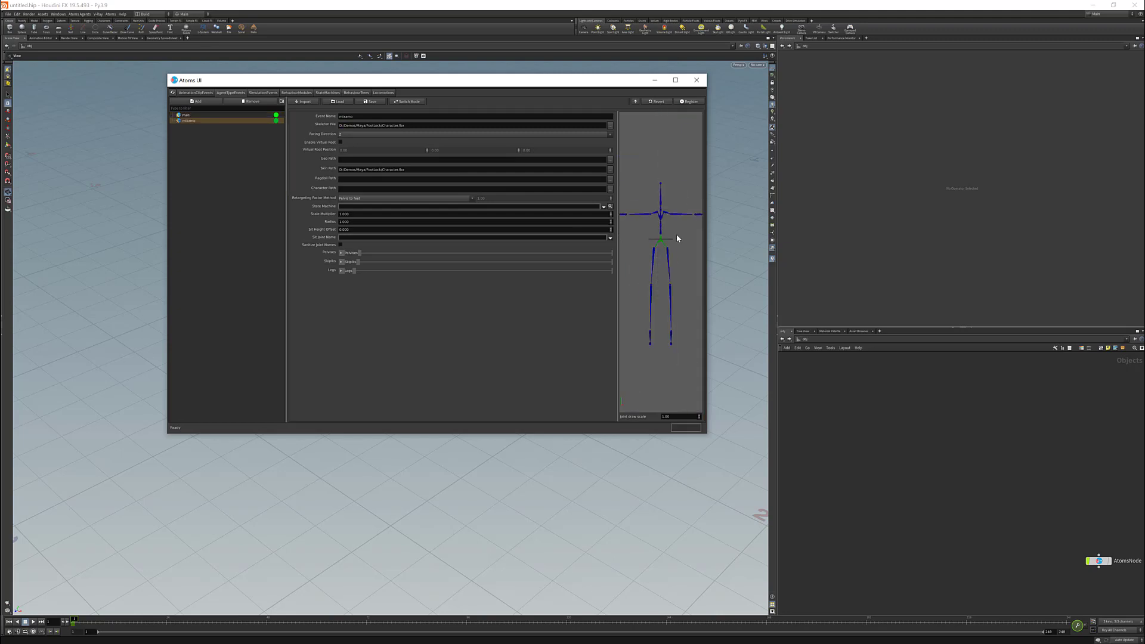
pyautogui.scroll(-2, 666, 244)
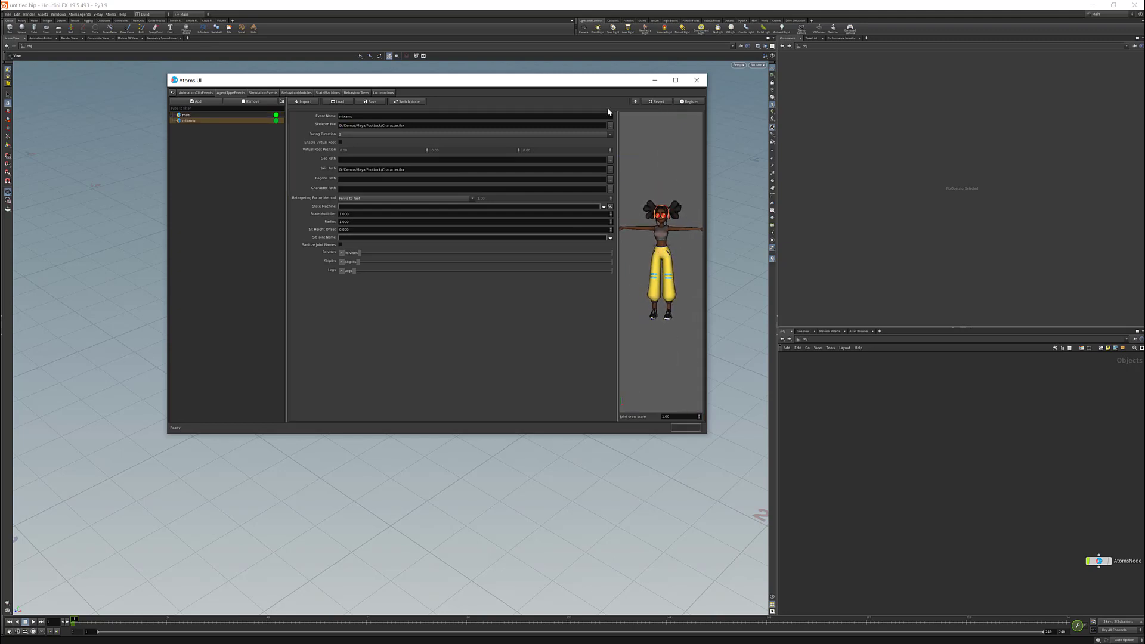
# - Move and enlarge the Atoms UI window so that the character preview gets more room
pyautogui.moveTo(596, 80); pyautogui.dragTo(513, 57)
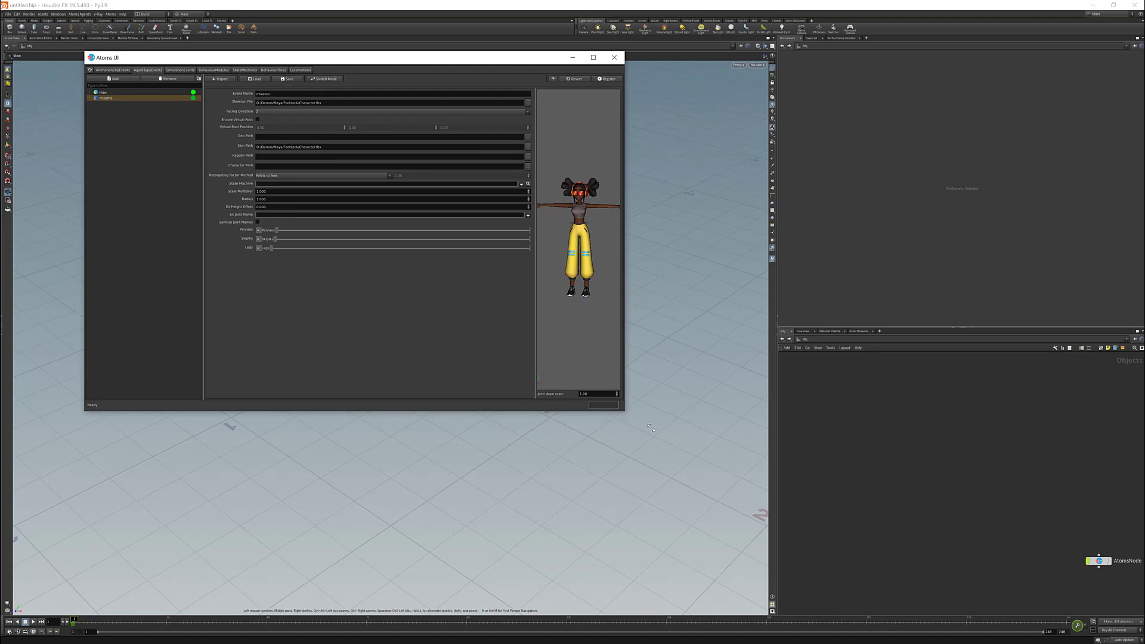
pyautogui.moveTo(650, 428); pyautogui.dragTo(809, 466)
pyautogui.moveTo(690, 245); pyautogui.dragTo(624, 244)
# - Hide the skin mesh in the preview and view the whole skeleton
pyautogui.rightClick(661, 199)
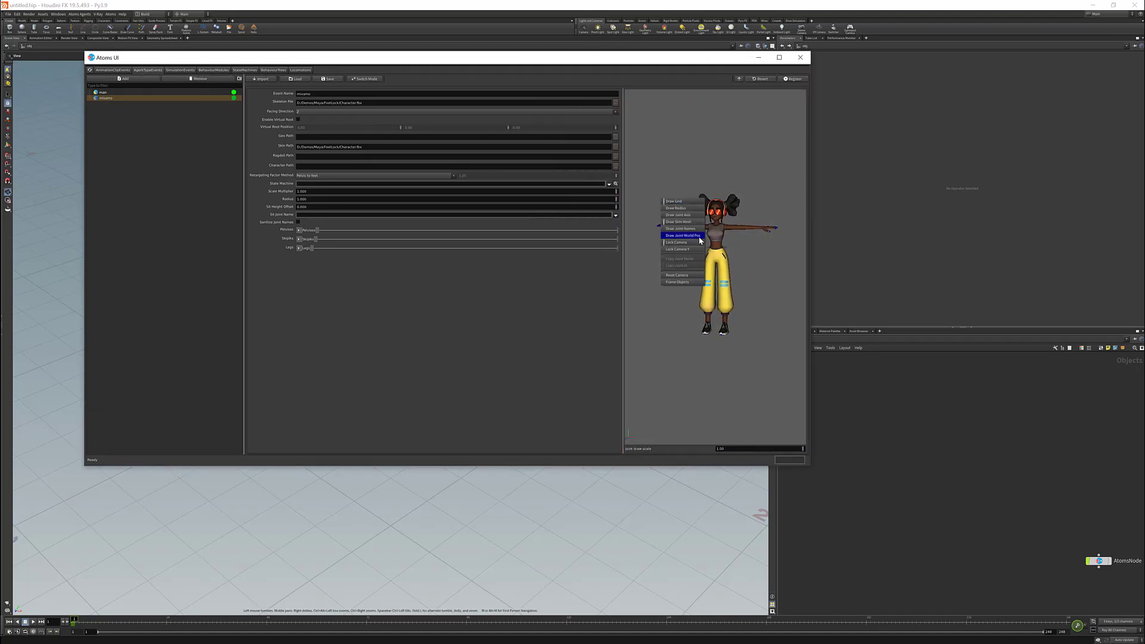
pyautogui.click(680, 221)
pyautogui.scroll(3, 719, 248)
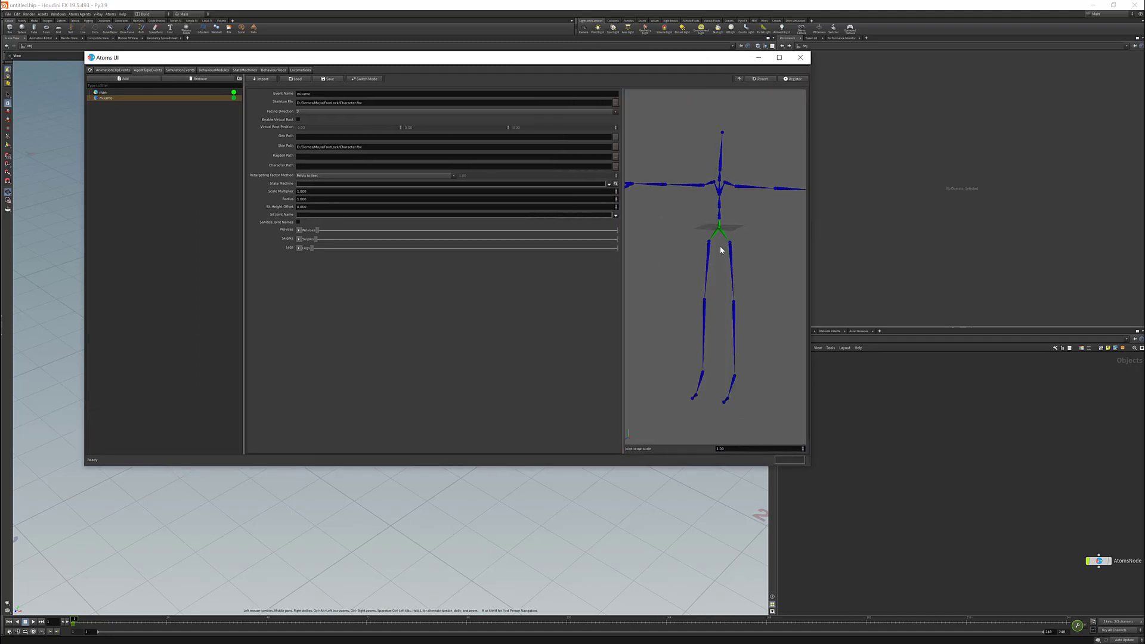
pyautogui.scroll(-2, 718, 232)
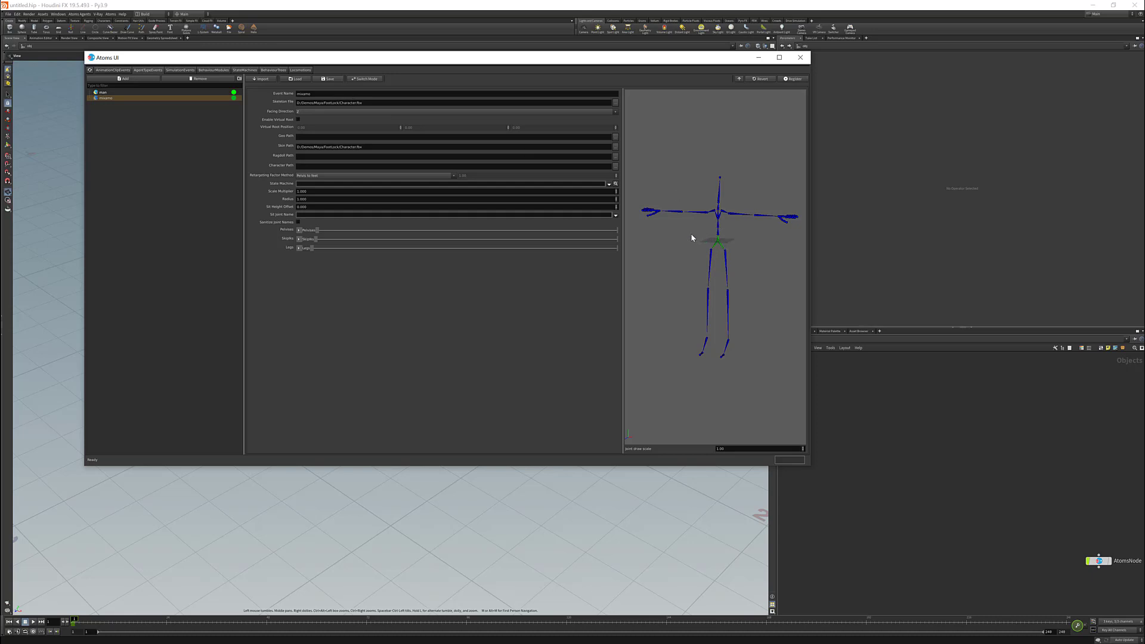
# - Expand the pelvis and leg settings and display the joint names on the skeleton preview
pyautogui.click(299, 230)
pyautogui.click(298, 317)
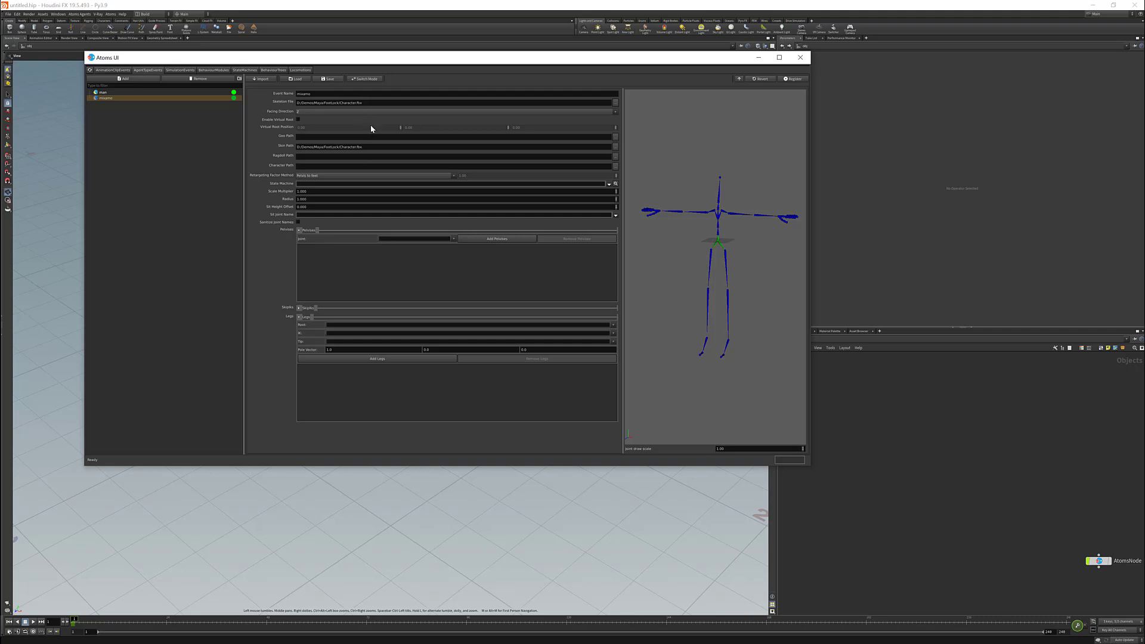
pyautogui.rightClick(690, 237)
pyautogui.click(722, 262)
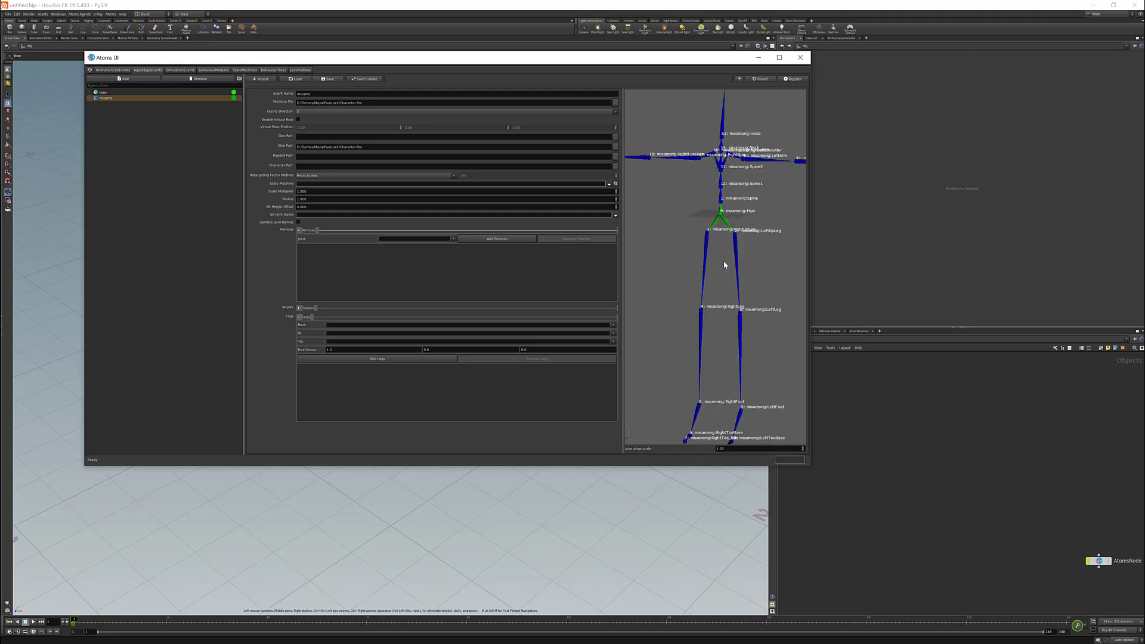
pyautogui.scroll(3, 725, 264)
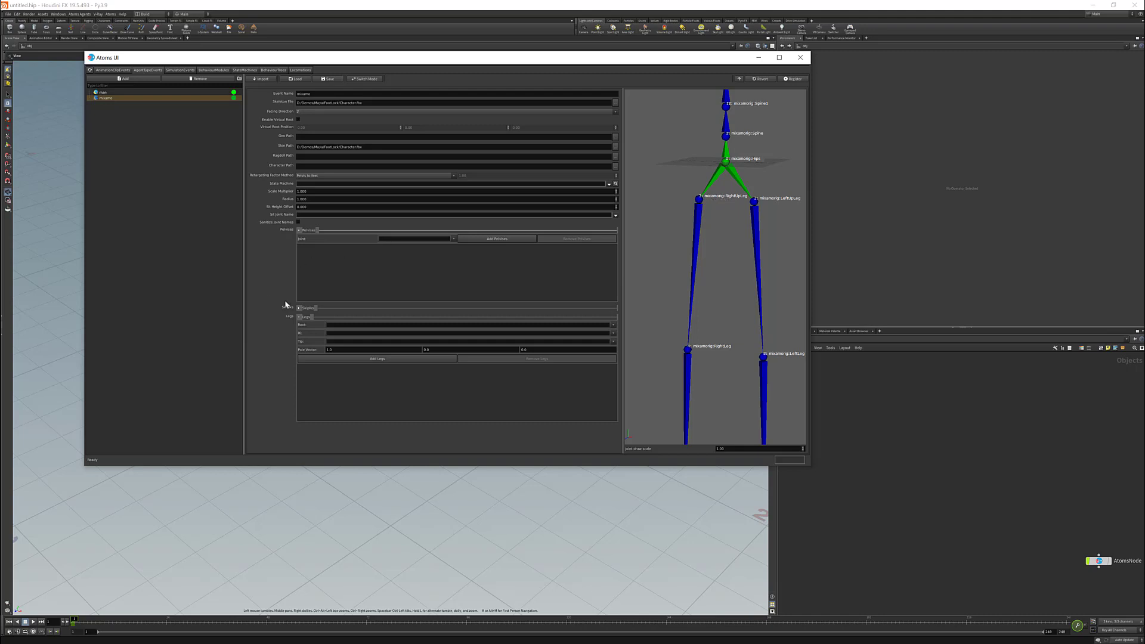
# - Register the agent type with sanitized joint names enabled, and add Hips as its pelvis joint
pyautogui.click(298, 222)
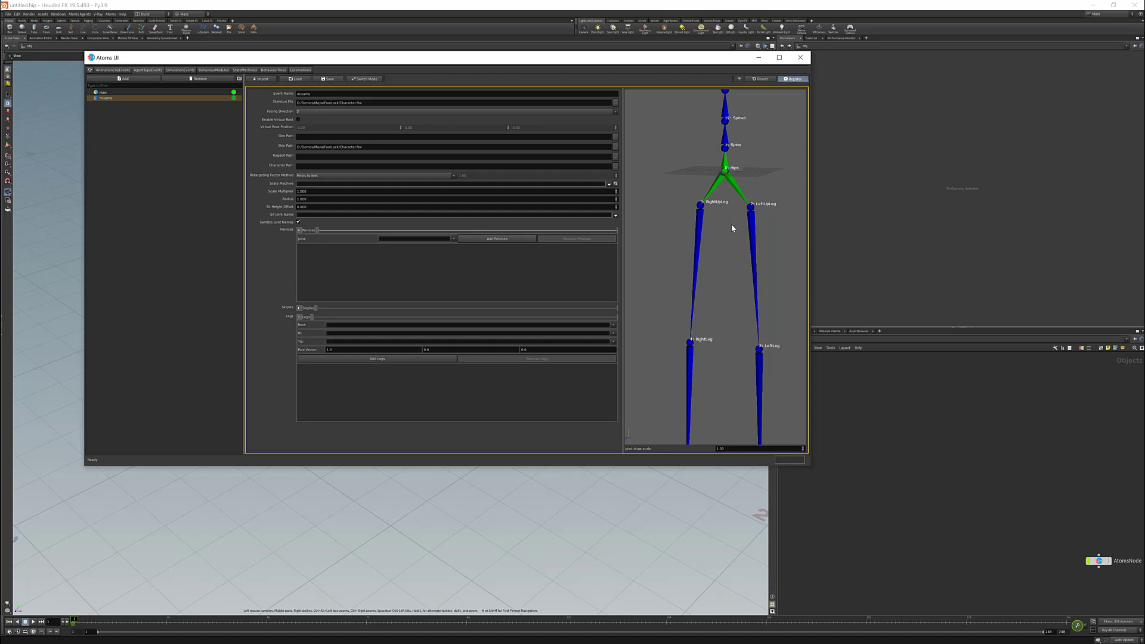
pyautogui.click(440, 237)
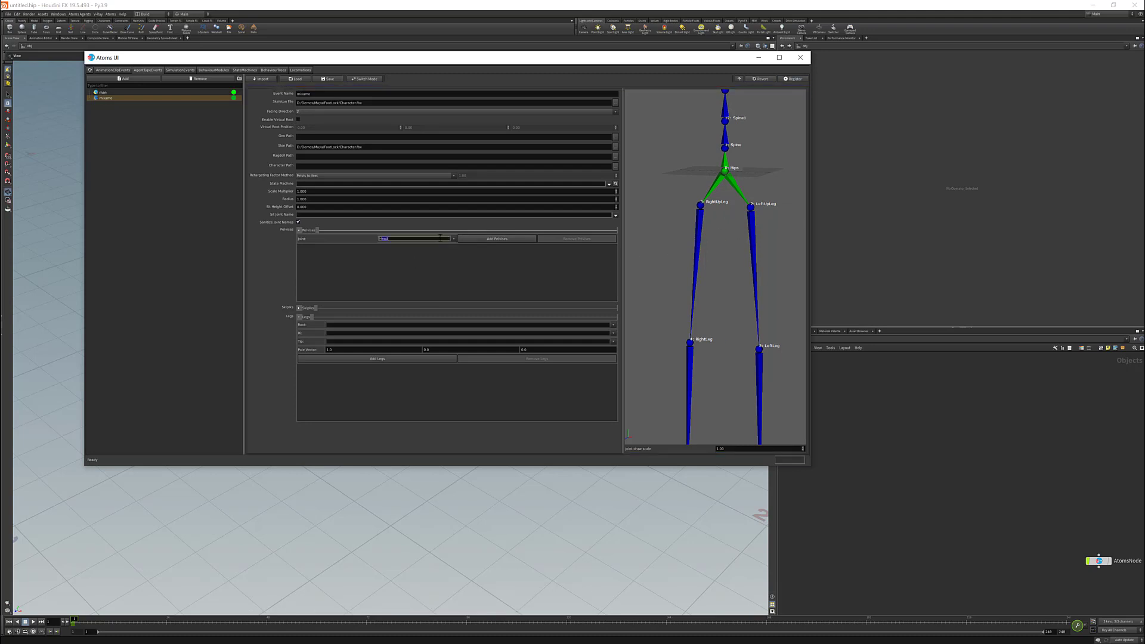
pyautogui.click(472, 237)
pyautogui.scroll(-3, 731, 189)
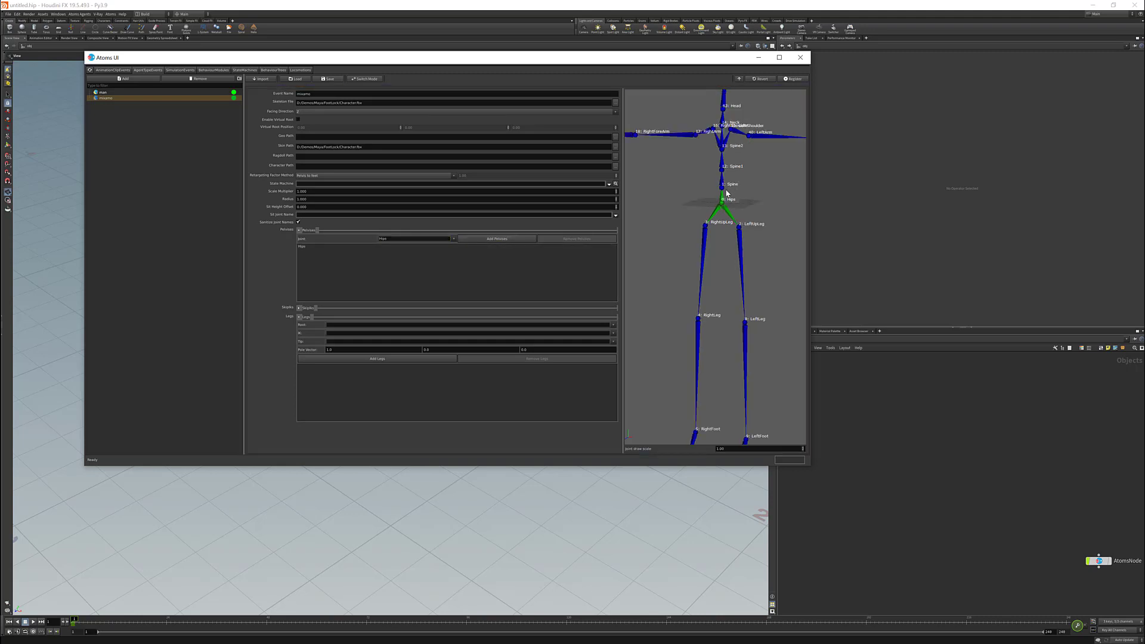
pyautogui.click(299, 230)
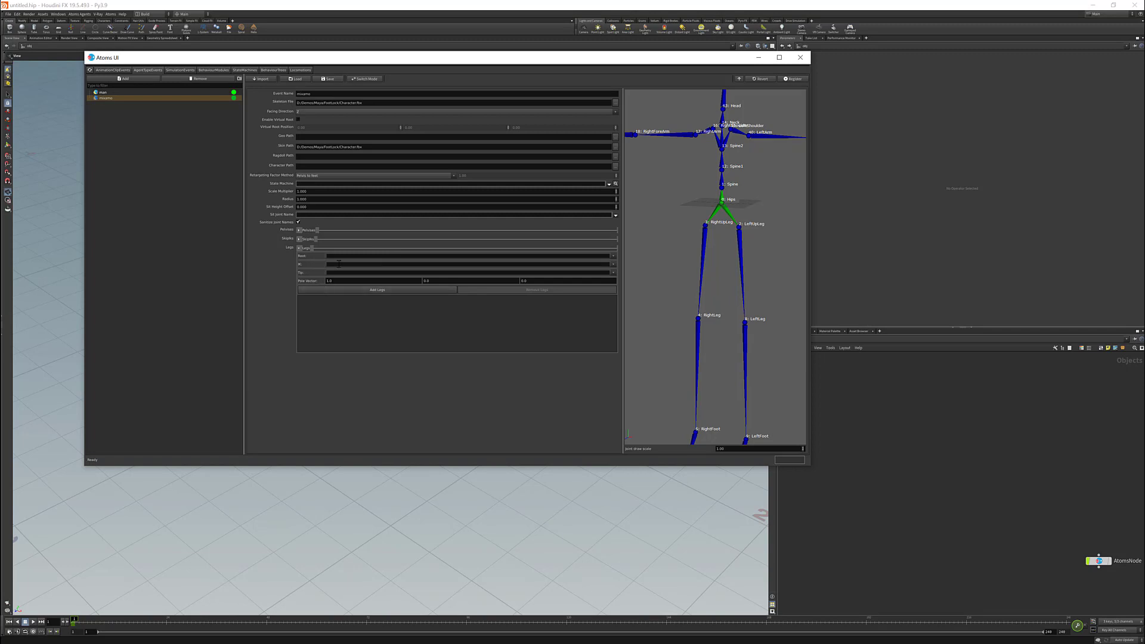
# - Set the first two joints of the new leg chain to RightUpLeg and RightFoot
pyautogui.click(455, 256)
pyautogui.write('R')
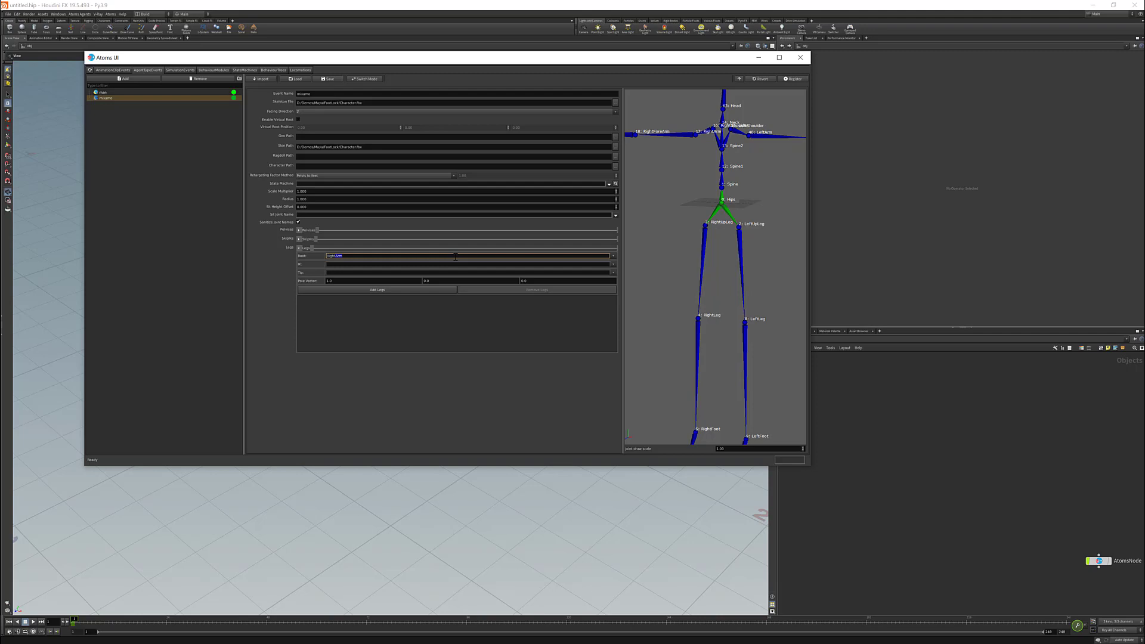
pyautogui.write('ightUpLeg')
pyautogui.press('Tab')
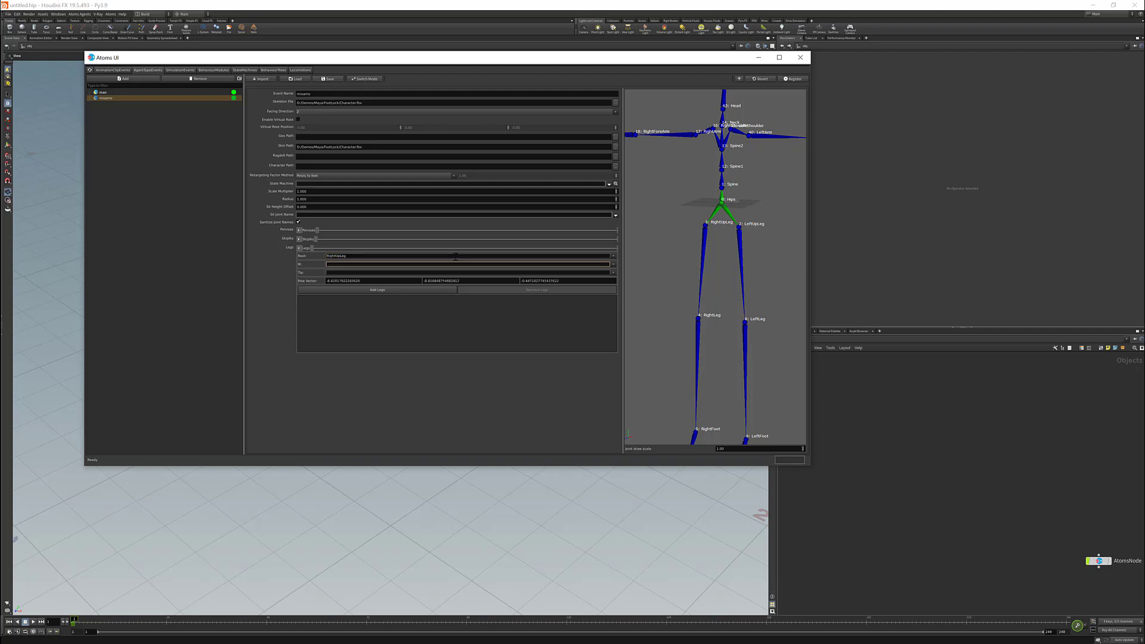
pyautogui.scroll(-3, 740, 338)
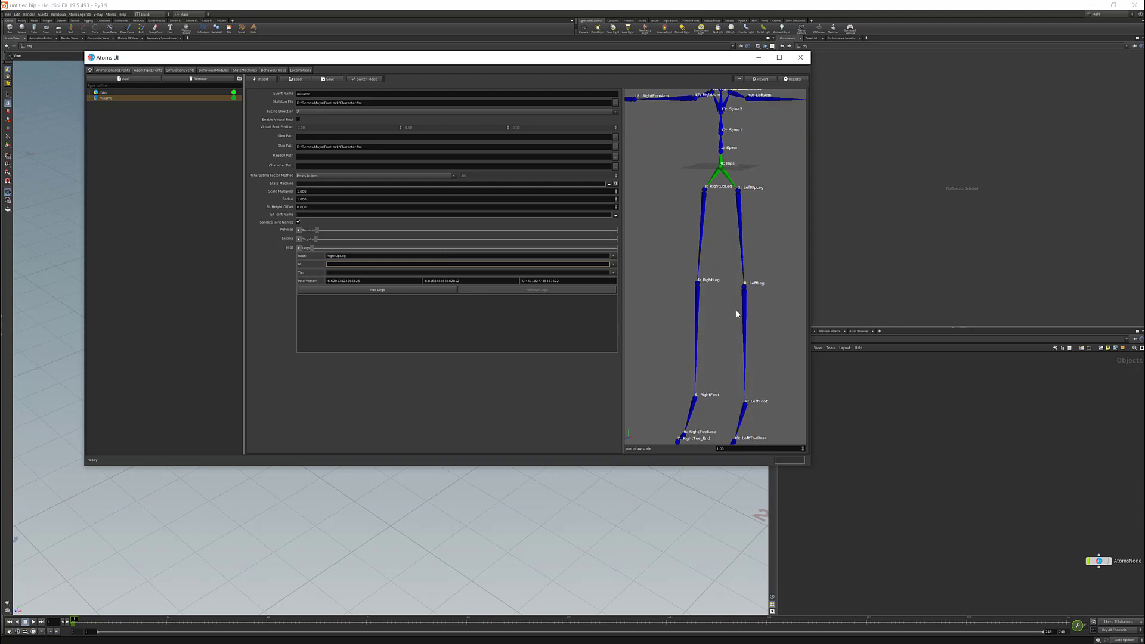
pyautogui.write('RightFoot')
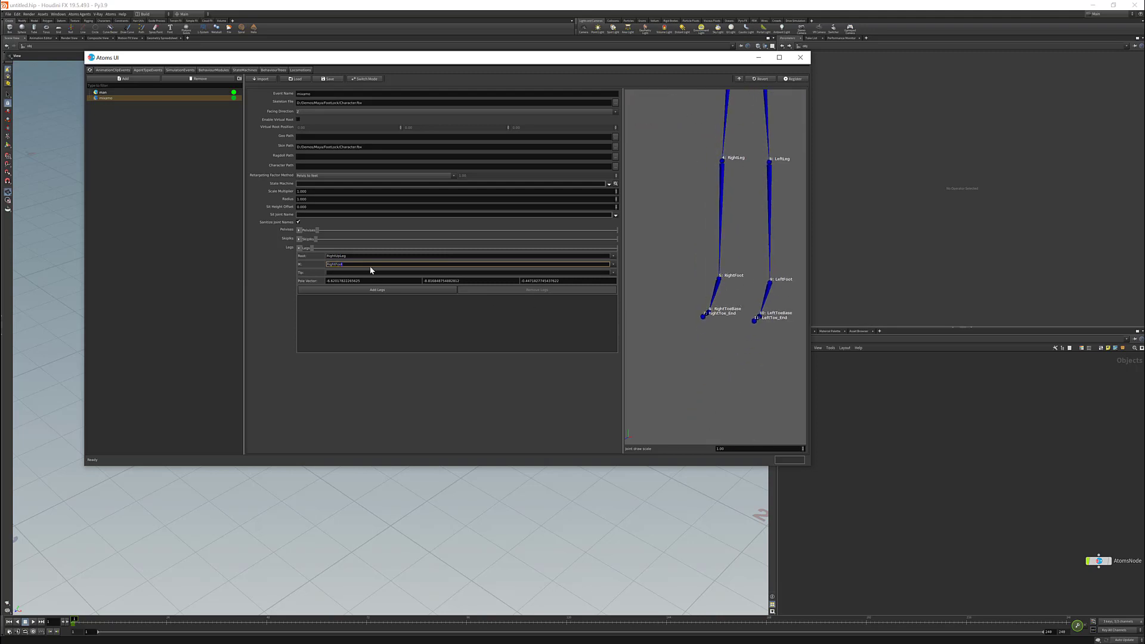
pyautogui.press('Tab')
# - Copy the RightToeBase joint's name from the preview and set it as the leg chain's tip joint
pyautogui.keyDown('alt'); pyautogui.moveTo(685, 299); pyautogui.dragTo(710, 309); pyautogui.keyUp('alt')
pyautogui.click(710, 302)
pyautogui.rightClick(710, 301)
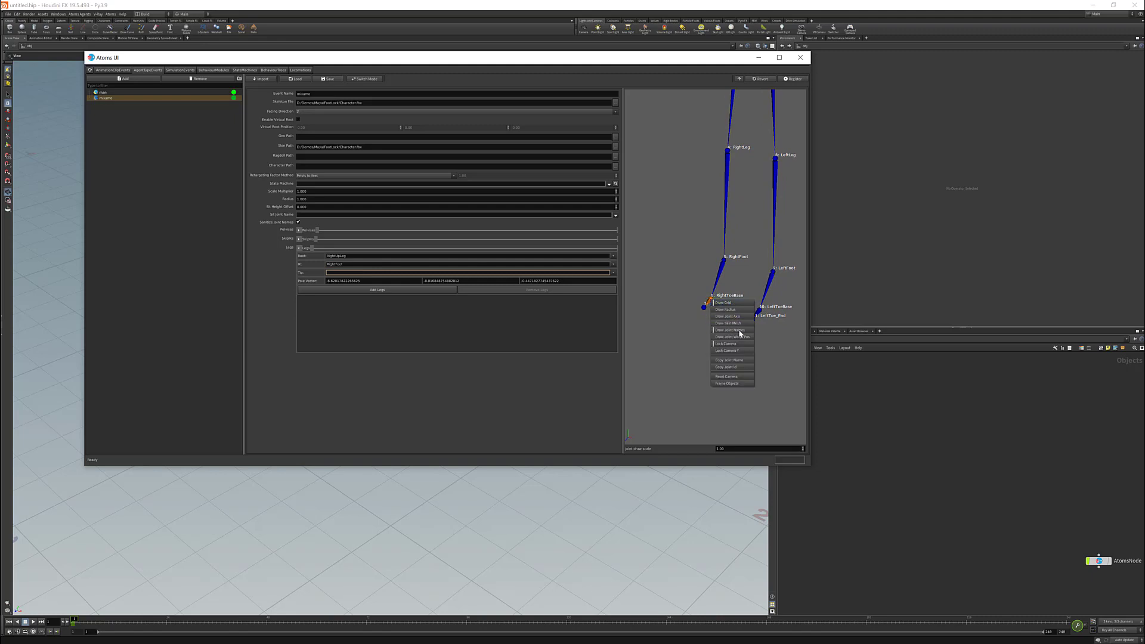
pyautogui.click(745, 363)
pyautogui.write('RightToeBase')
pyautogui.press('Tab')
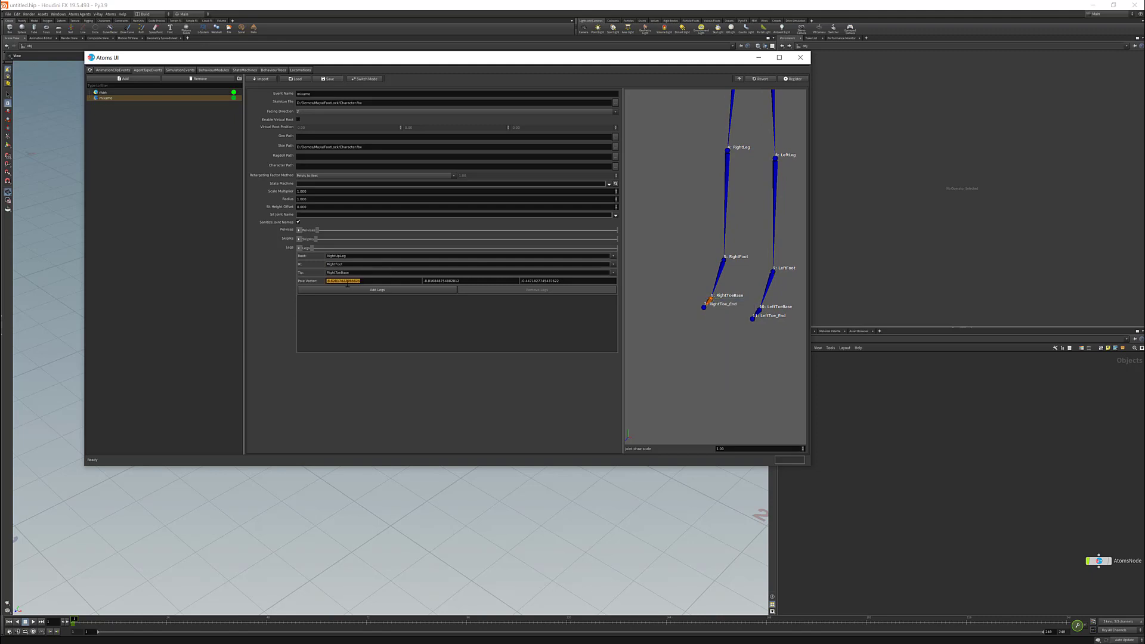
# - Display joint world positions instead of names in the preview and examine the leg joints for the pole vector
pyautogui.moveTo(701, 211)
pyautogui.mouseDown(button='middle')
pyautogui.moveTo(689, 241)
pyautogui.moveTo(707, 212)
pyautogui.mouseUp(button='middle')
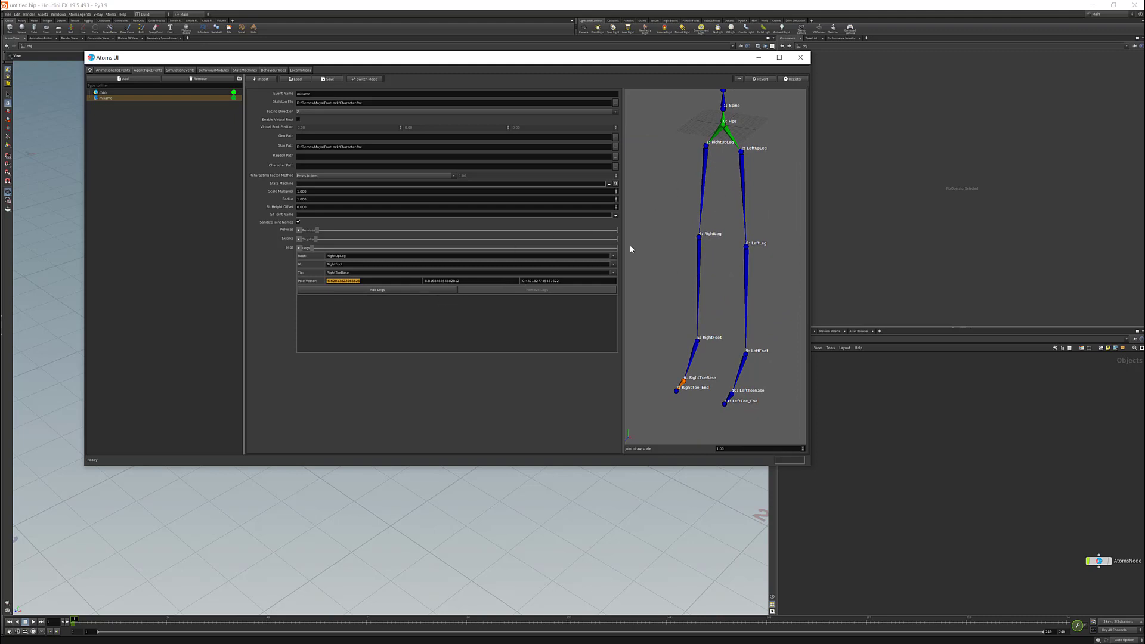
pyautogui.moveTo(720, 188); pyautogui.dragTo(710, 192)
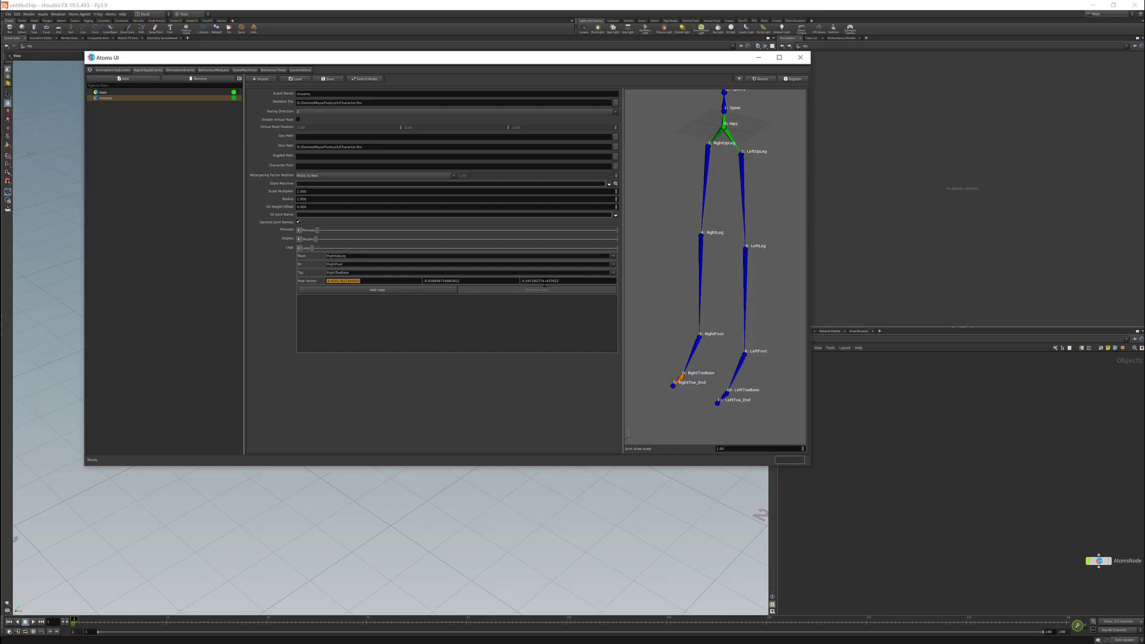
pyautogui.rightClick(680, 186)
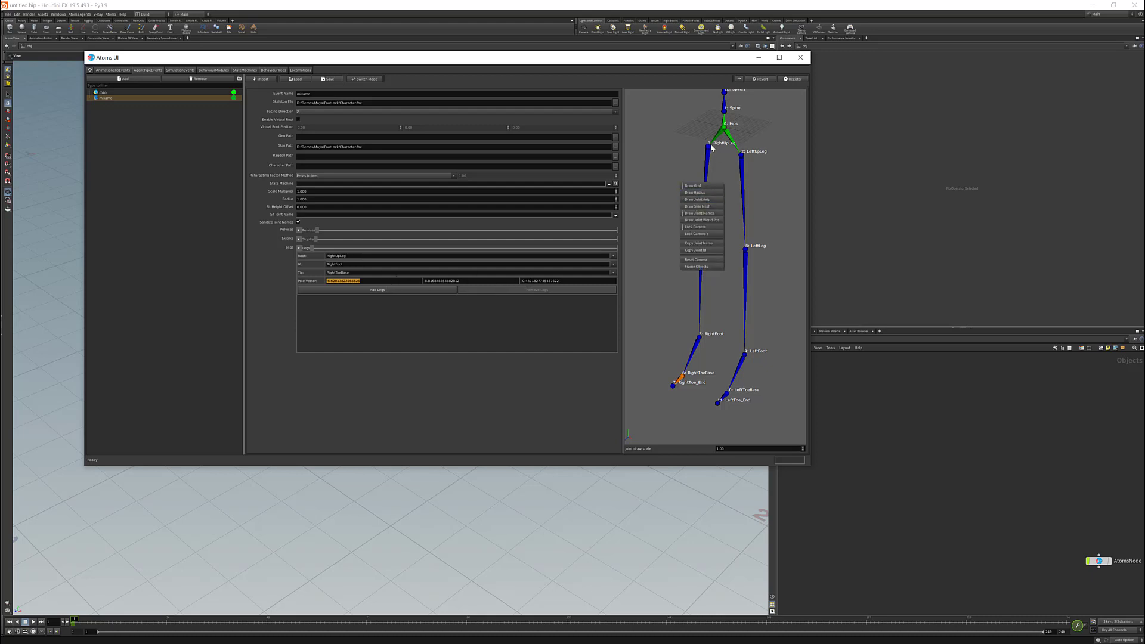
pyautogui.click(706, 219)
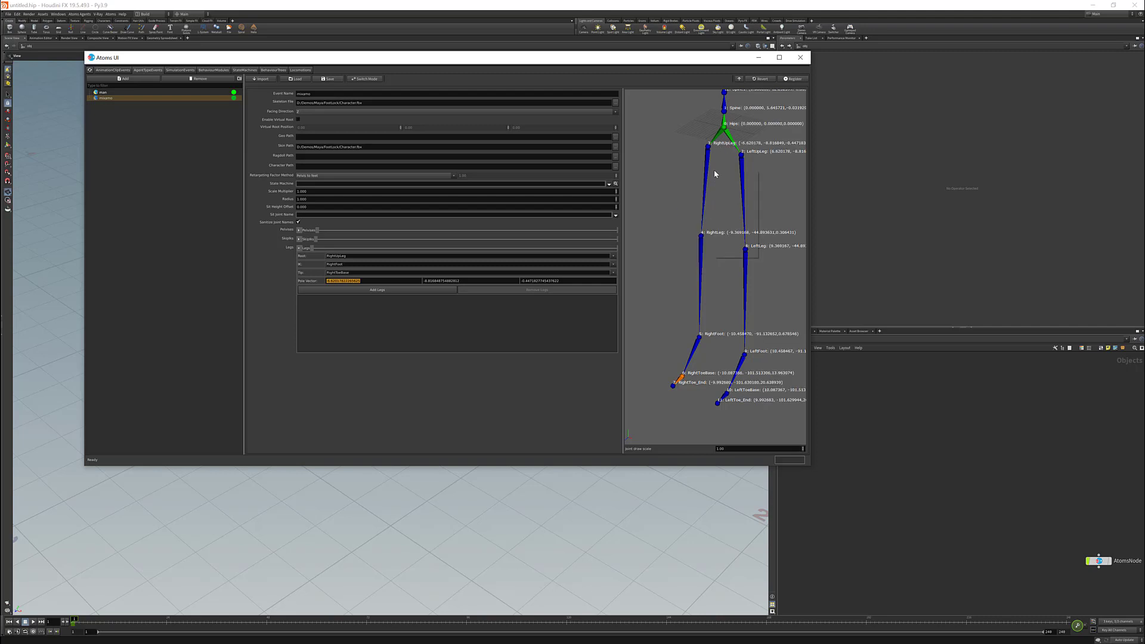
pyautogui.rightClick(721, 185)
pyautogui.click(734, 217)
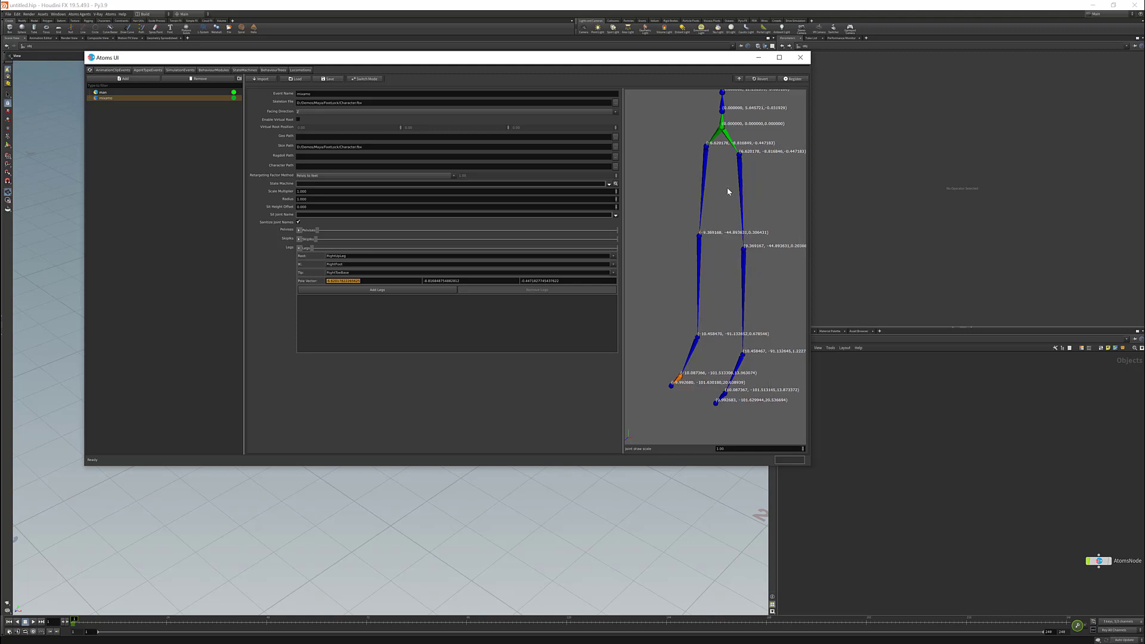
pyautogui.moveTo(728, 189); pyautogui.dragTo(666, 189, button='middle')
pyautogui.scroll(3, 720, 194)
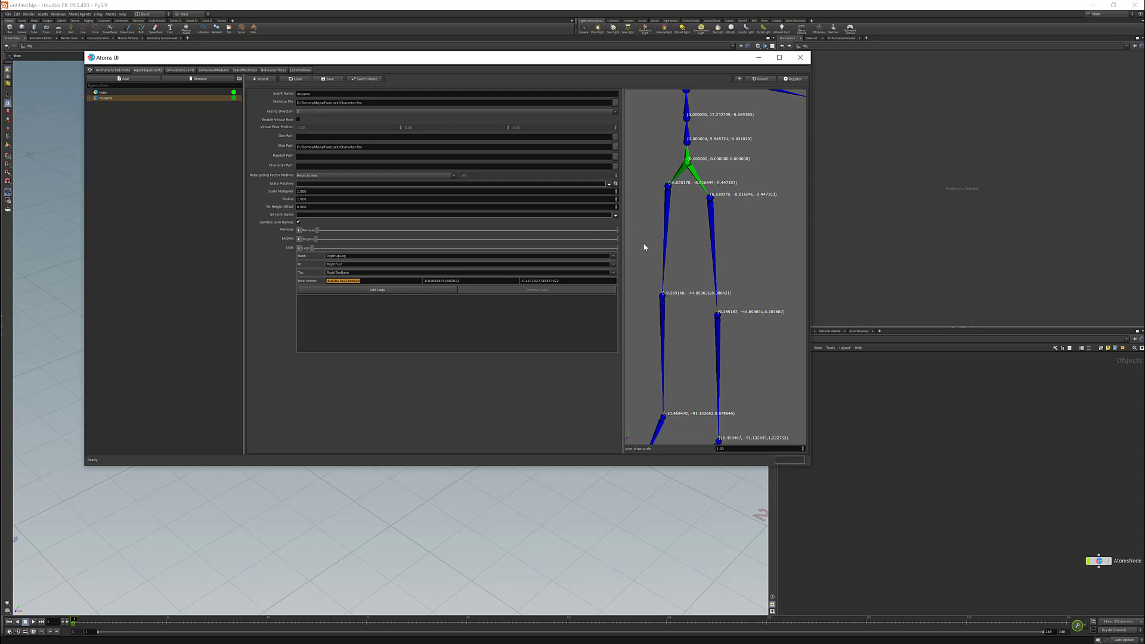
# - Switch the preview labels back from world positions to joint names and view the legs at an angle
pyautogui.rightClick(693, 192)
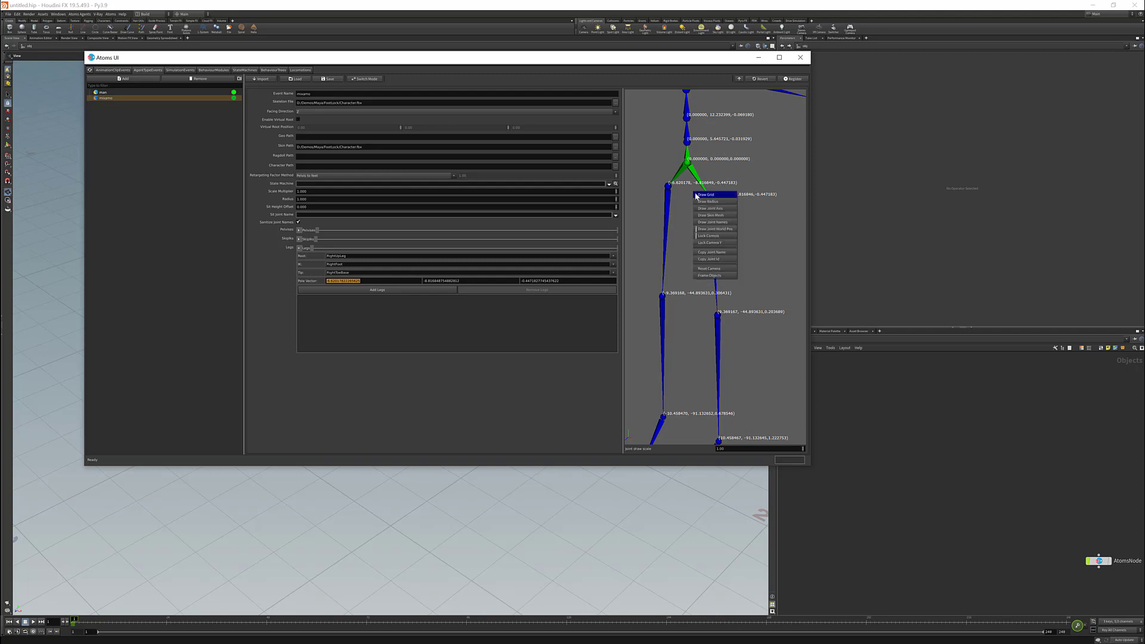
pyautogui.click(720, 233)
pyautogui.rightClick(716, 232)
pyautogui.click(730, 261)
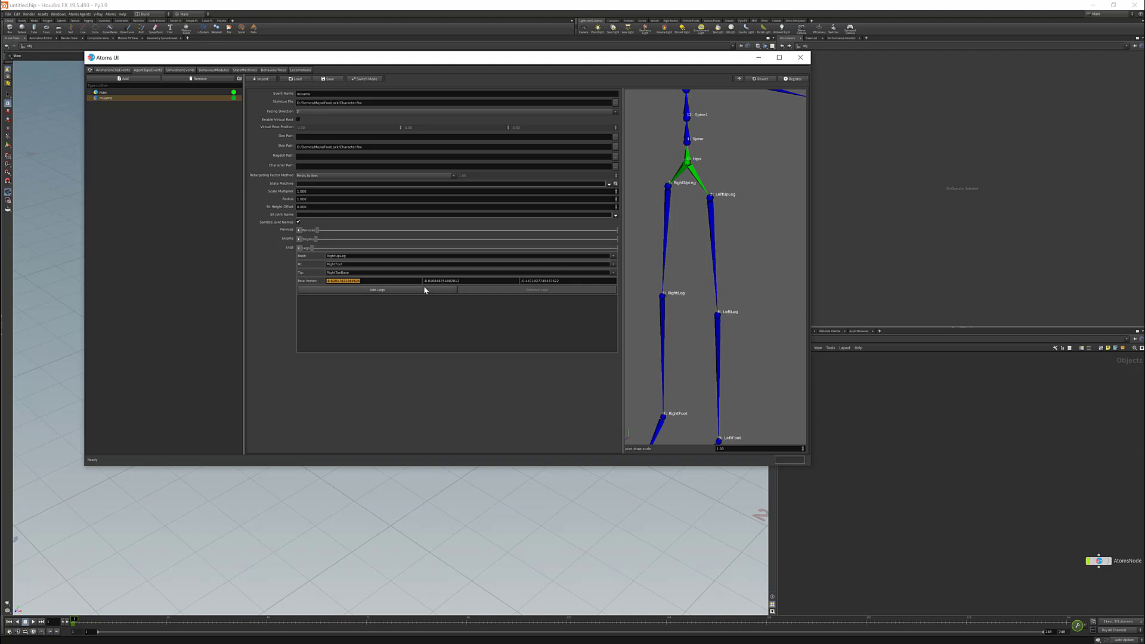
pyautogui.scroll(-3, 701, 215)
pyautogui.moveTo(698, 201); pyautogui.dragTo(695, 205, button='middle')
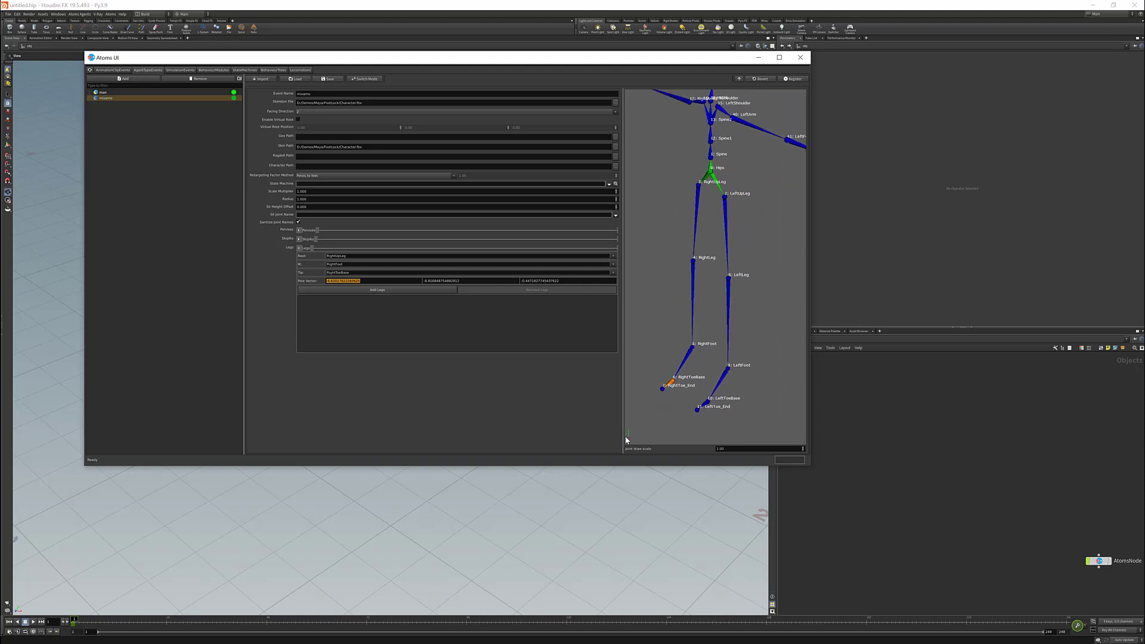
# - Set the right leg's pole vector Z value to 3 and add the leg chain to the list
pyautogui.click(539, 280)
pyautogui.write('3')
pyautogui.click(412, 289)
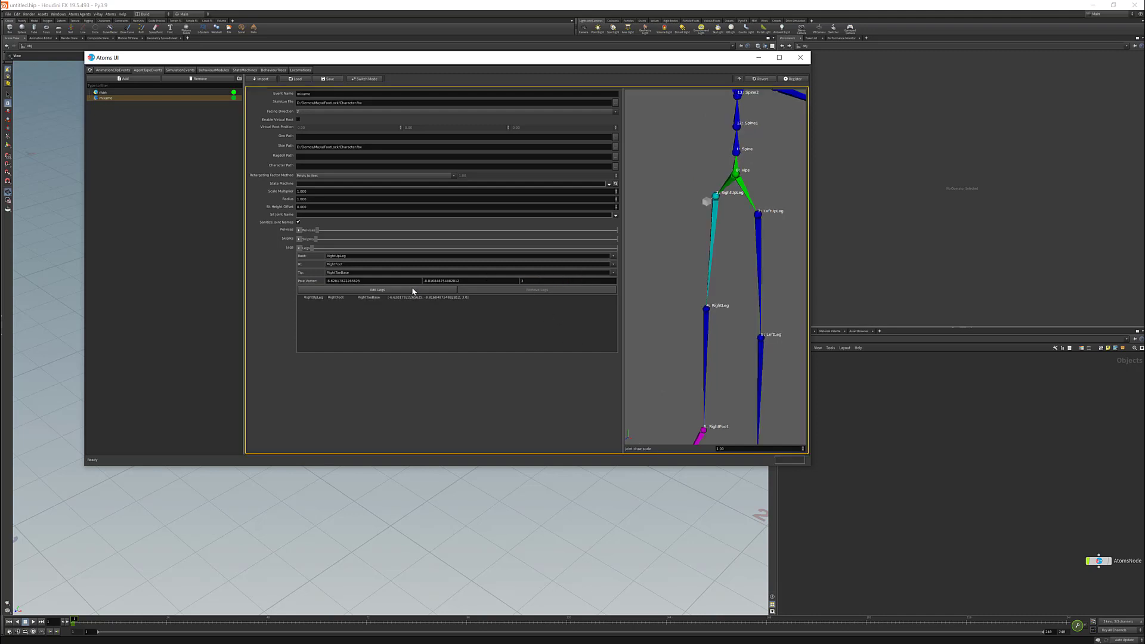
# - Define the second leg chain's three joints as LeftUpLeg, LeftFoot and LeftToeBase
pyautogui.scroll(-3, 729, 255)
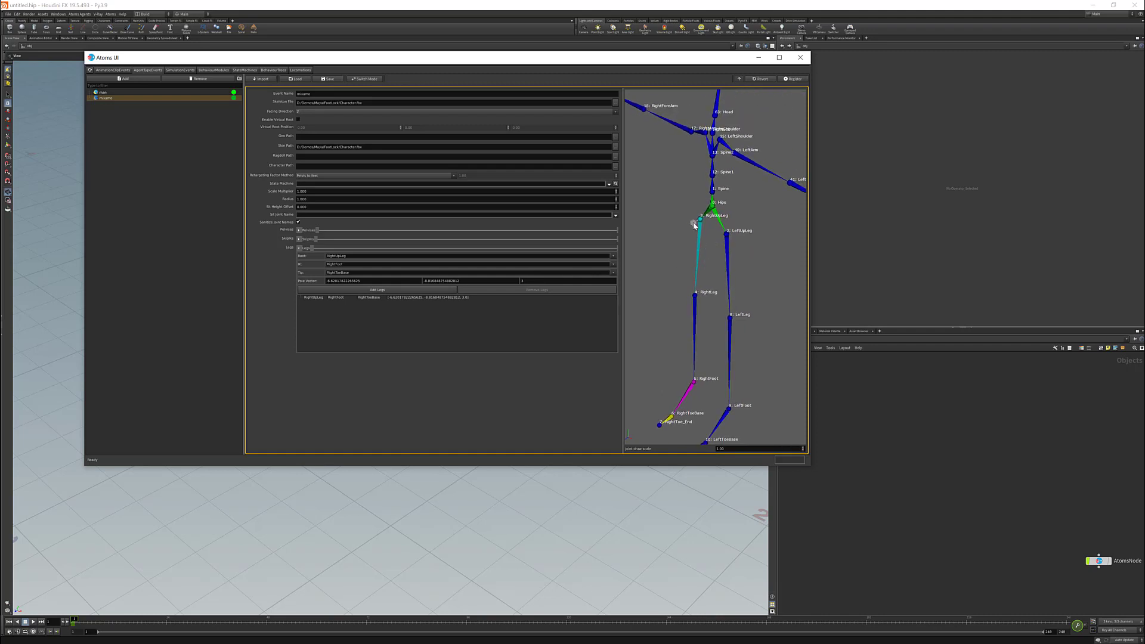
pyautogui.moveTo(715, 255); pyautogui.dragTo(709, 243, button='middle')
pyautogui.moveTo(709, 243); pyautogui.dragTo(704, 221)
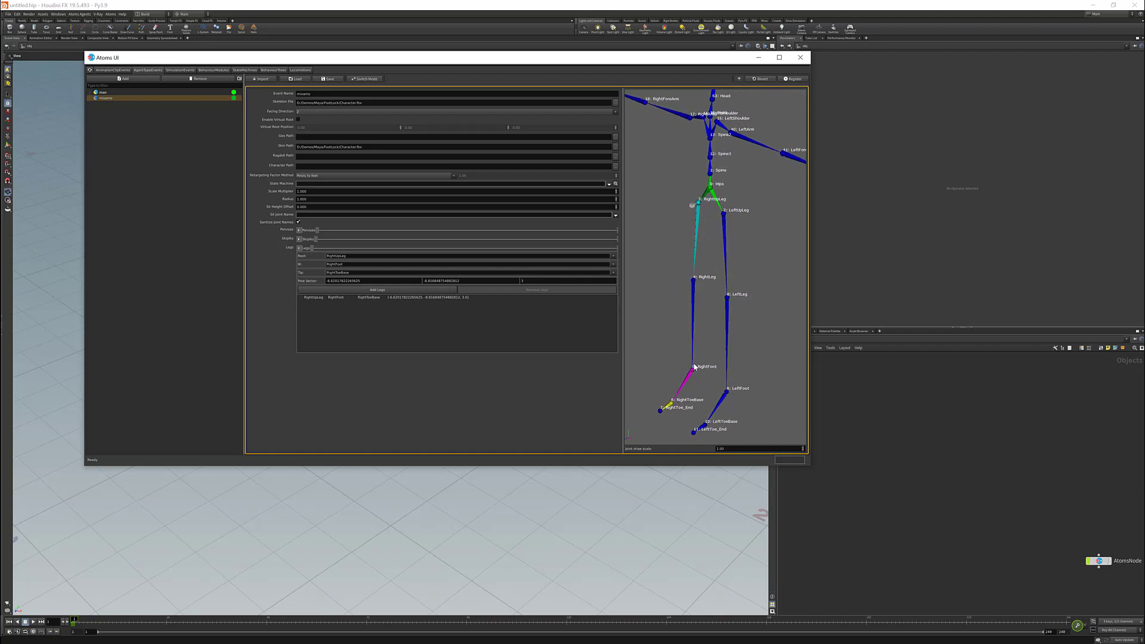
pyautogui.moveTo(691, 338); pyautogui.dragTo(703, 293, button='middle')
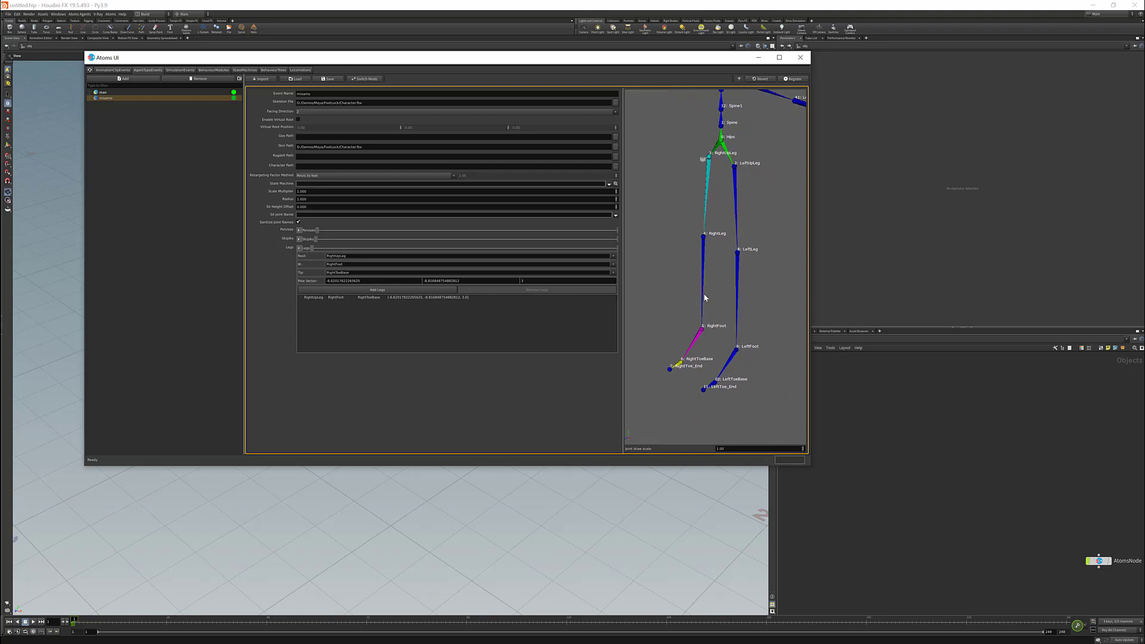
pyautogui.scroll(-1, 707, 291)
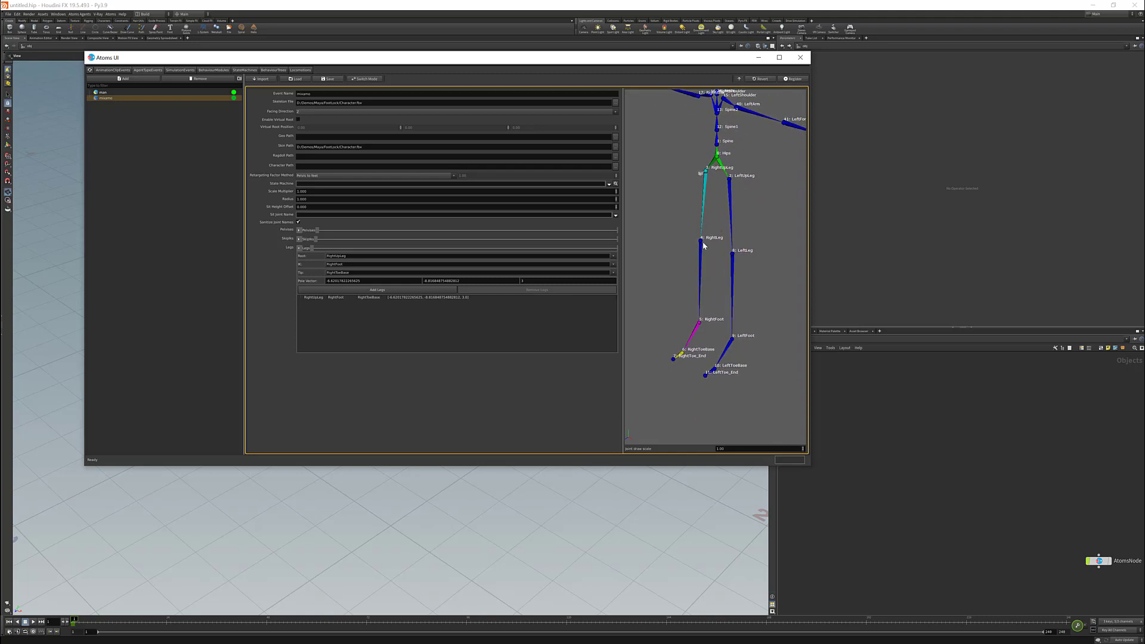
pyautogui.doubleClick(368, 258)
pyautogui.write('LeftUpLeg')
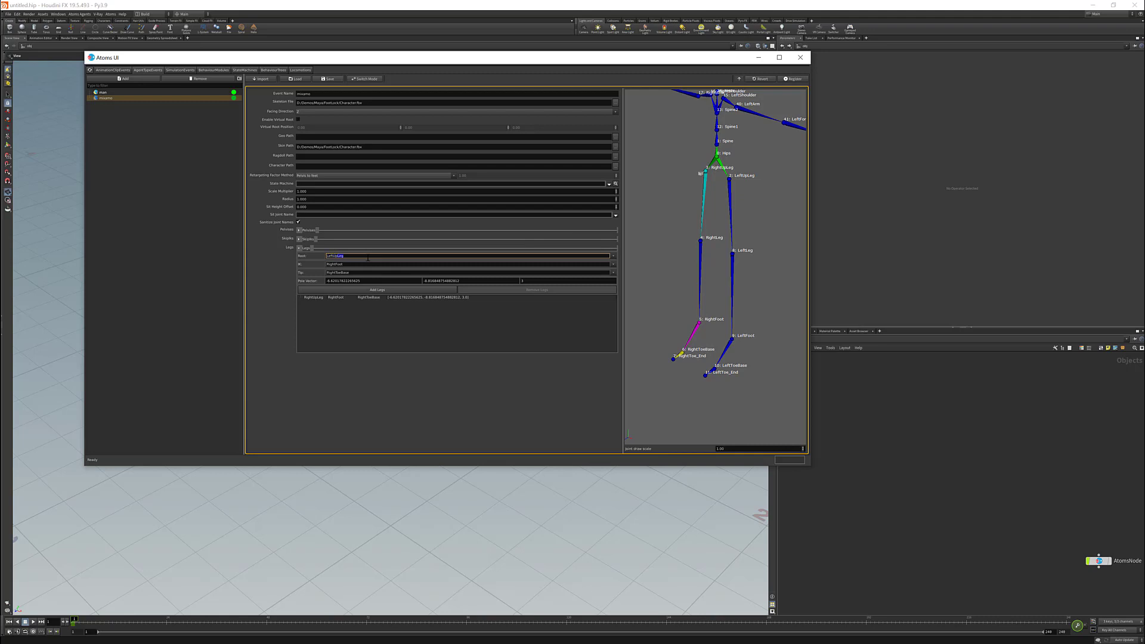
pyautogui.press('Tab')
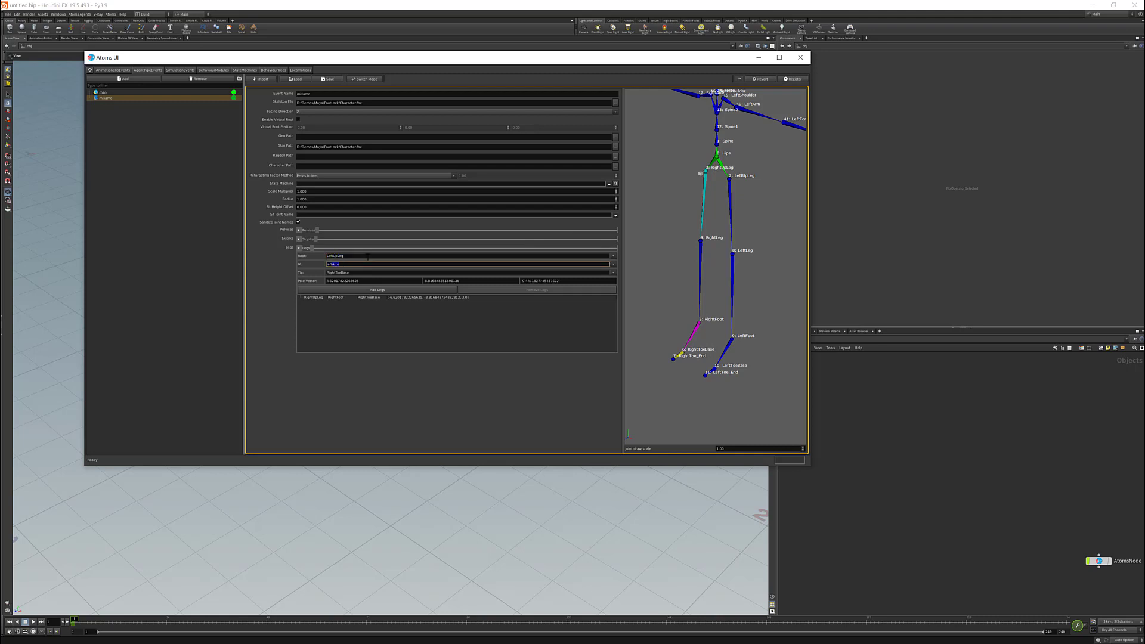
pyautogui.write('LeftFt')
pyautogui.press('Tab')
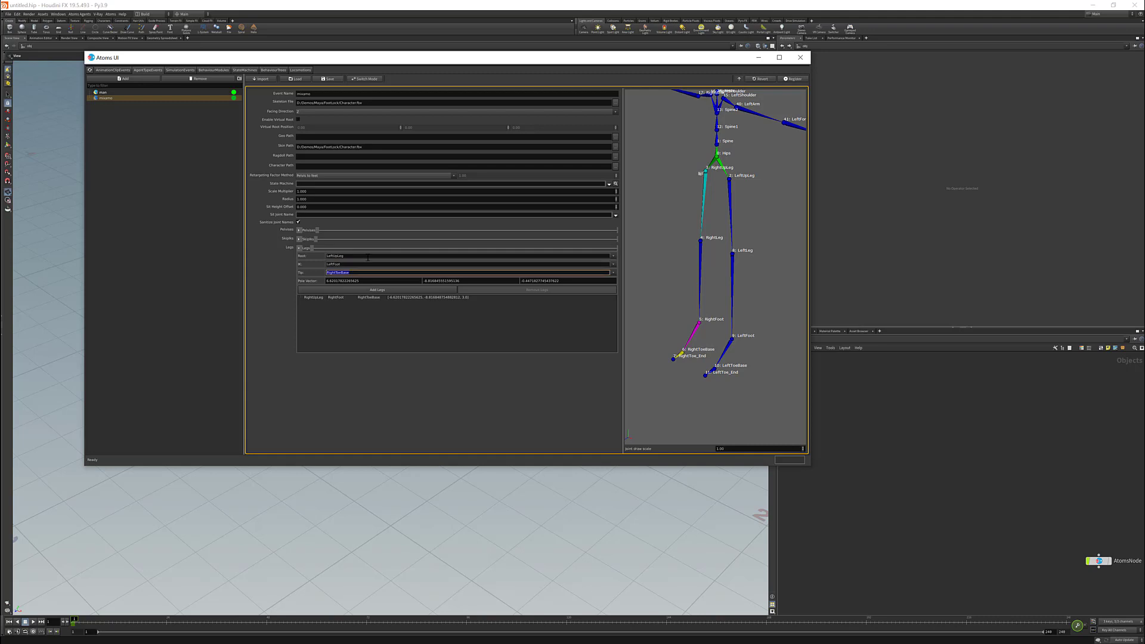
pyautogui.write('Left')
# - Set the left leg's pole vector Z value to 3 and add that leg chain
pyautogui.doubleClick(539, 280)
pyautogui.write('3')
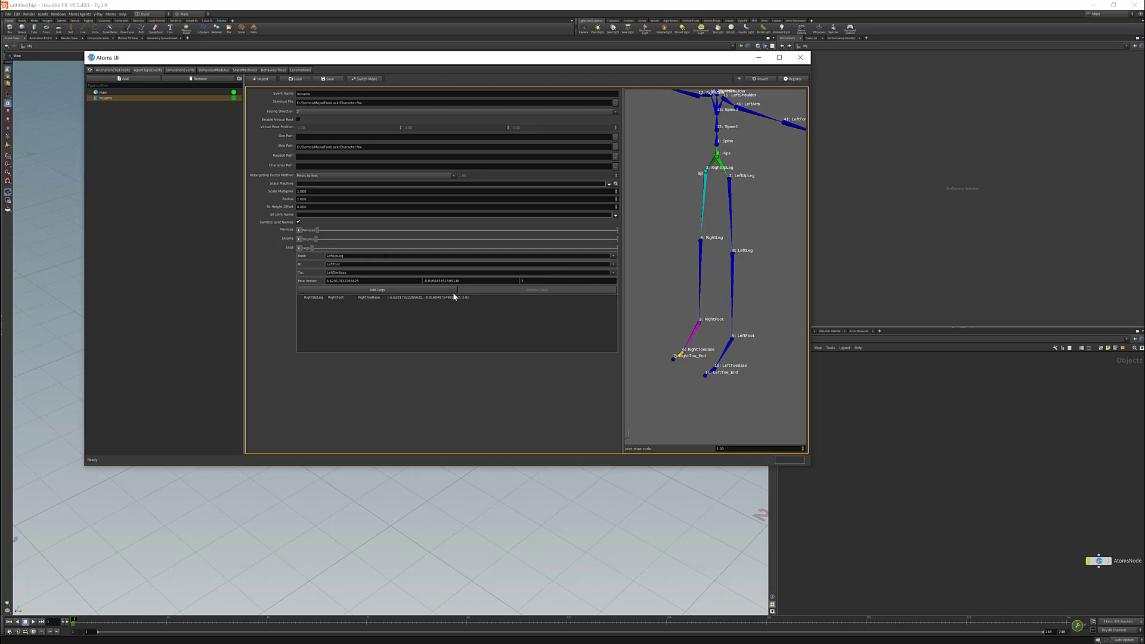
pyautogui.click(409, 290)
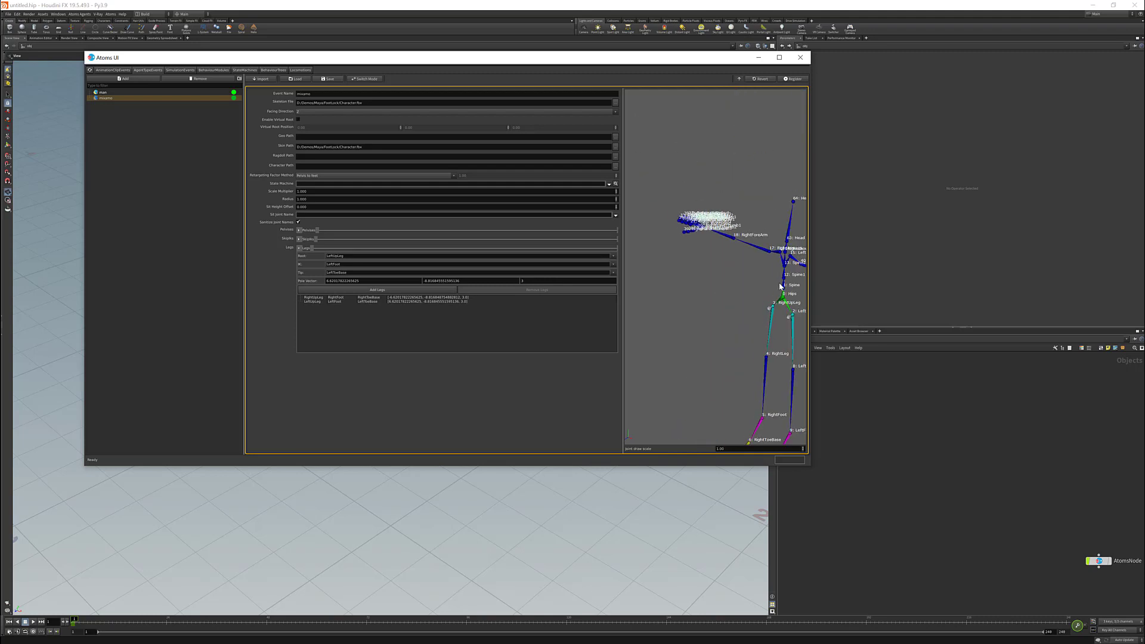
# - Hide the joint names in the preview and view the whole skeleton
pyautogui.moveTo(779, 287)
pyautogui.mouseDown()
pyautogui.moveTo(745, 267)
pyautogui.moveTo(737, 246)
pyautogui.mouseUp()
pyautogui.rightClick(738, 246)
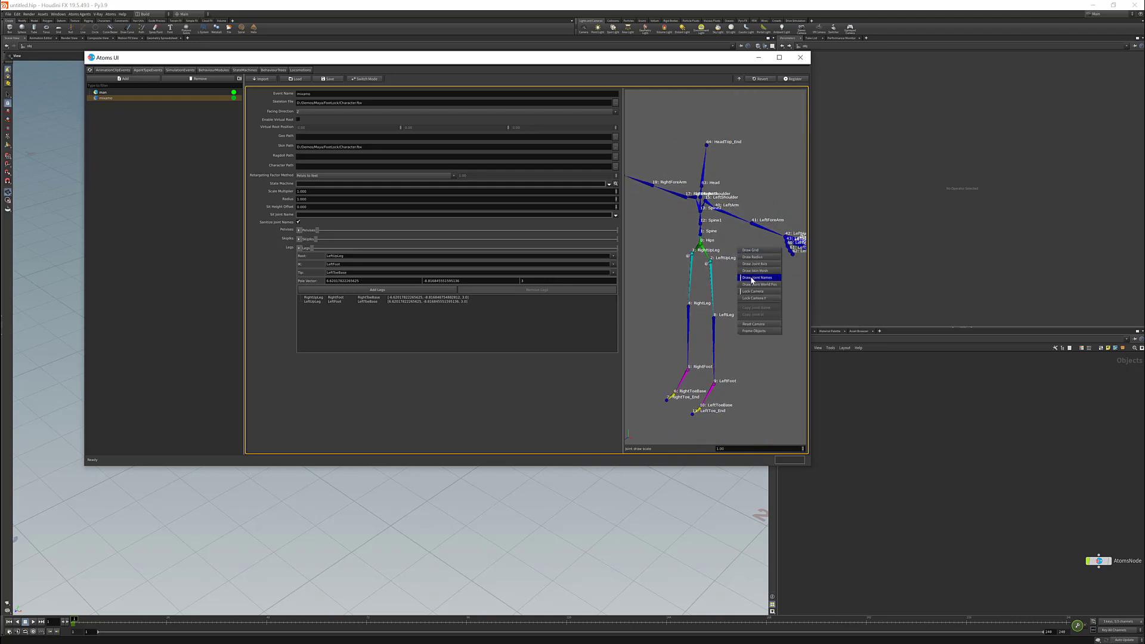
pyautogui.click(752, 278)
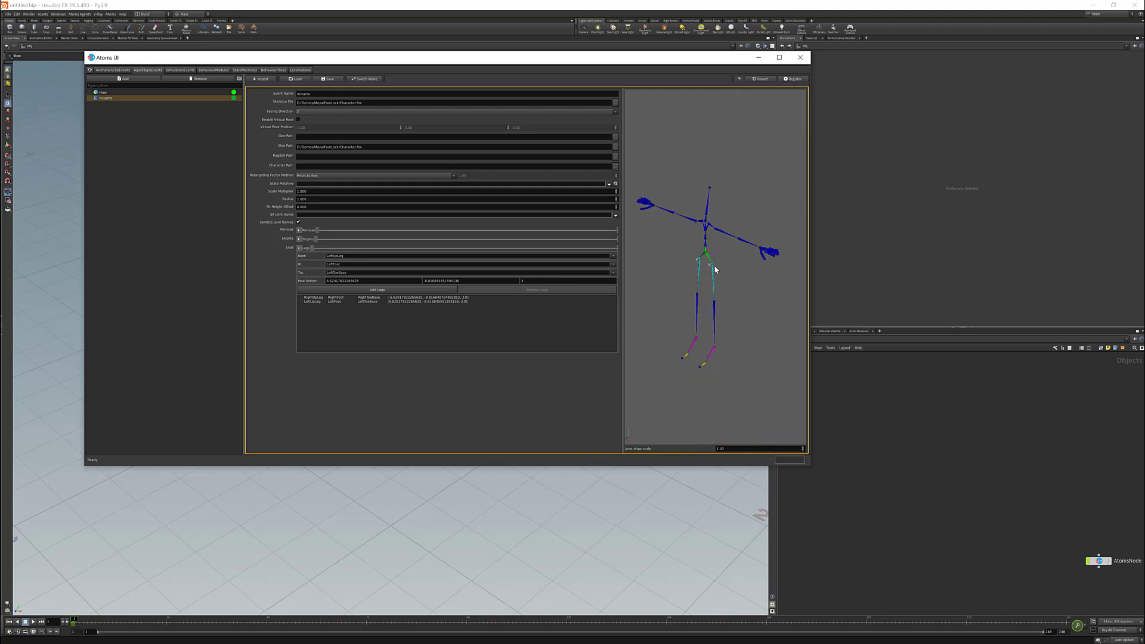
pyautogui.moveTo(715, 267); pyautogui.dragTo(723, 259)
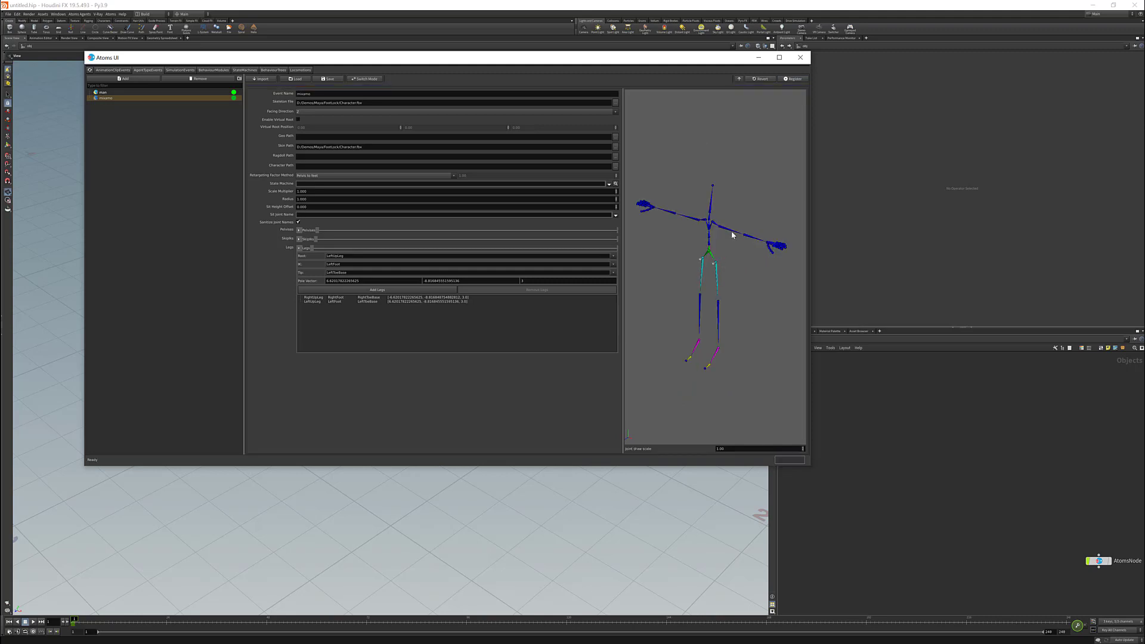
# - Add a new animation clip event and name it walk
pyautogui.click(117, 70)
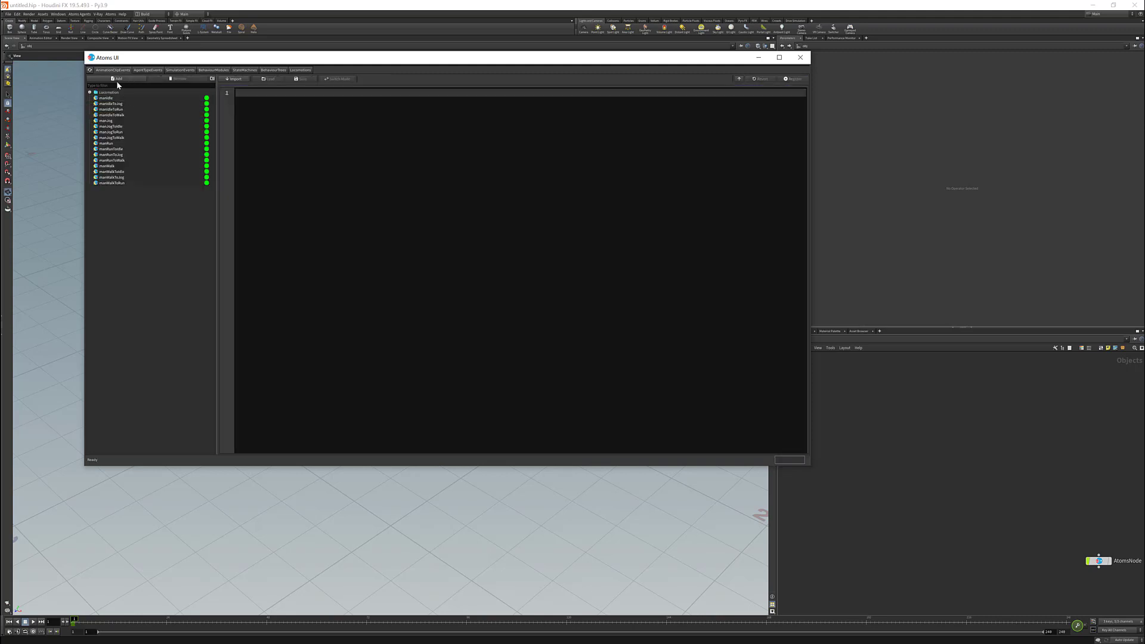
pyautogui.click(117, 79)
pyautogui.click(419, 272)
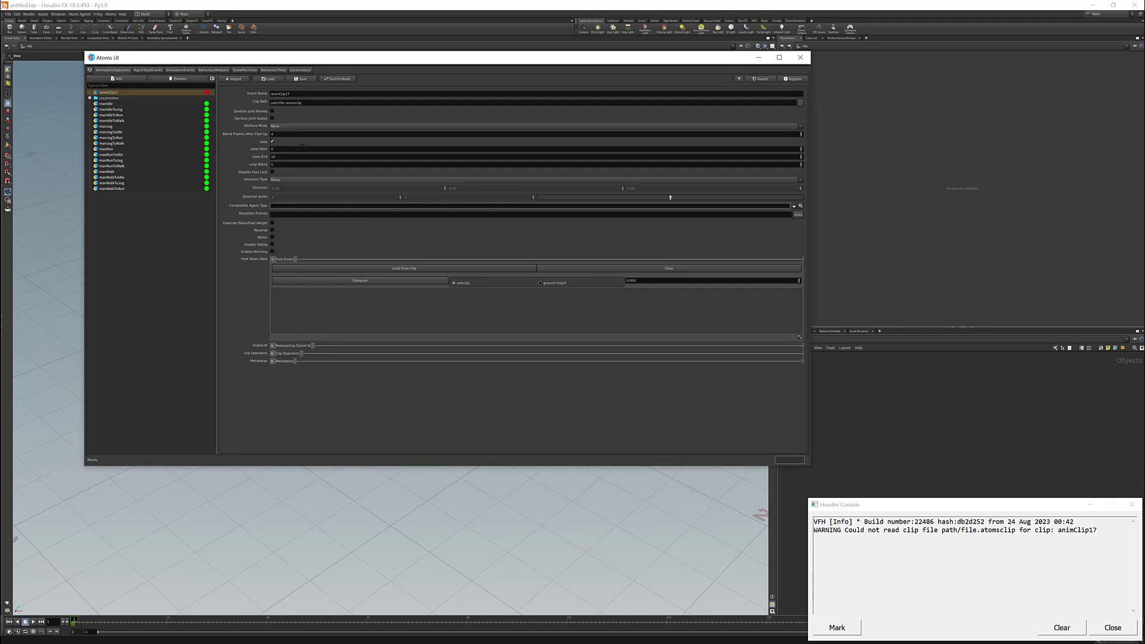
pyautogui.doubleClick(293, 94)
pyautogui.write('walk')
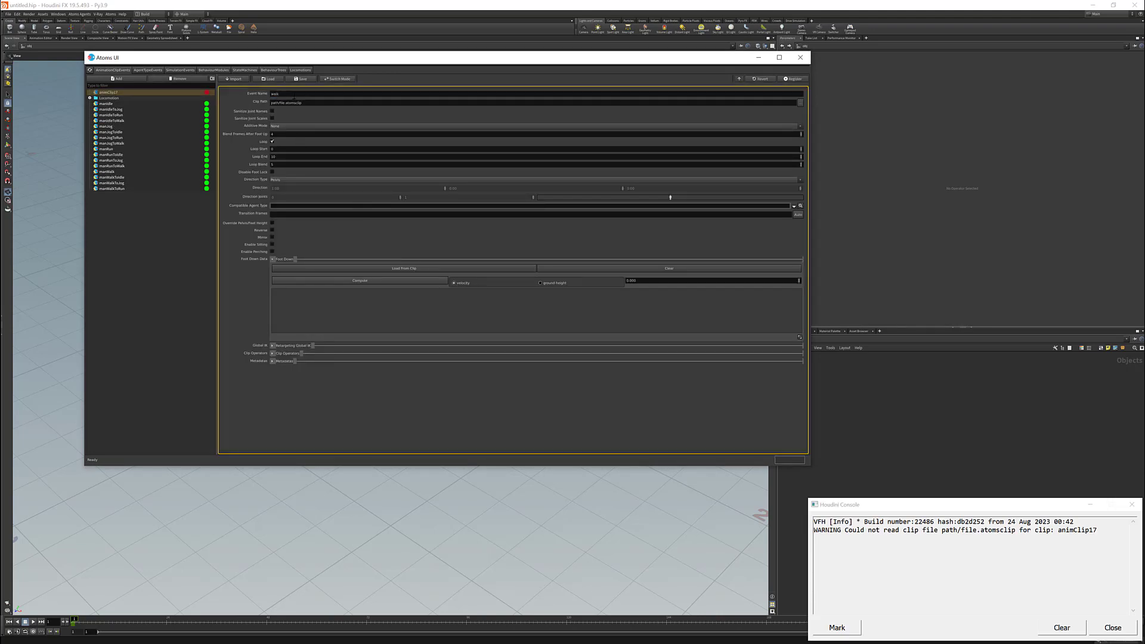
pyautogui.press('Tab')
# - Load Walking.fbx as the walk event's clip file and preview the imported animation
pyautogui.click(801, 104)
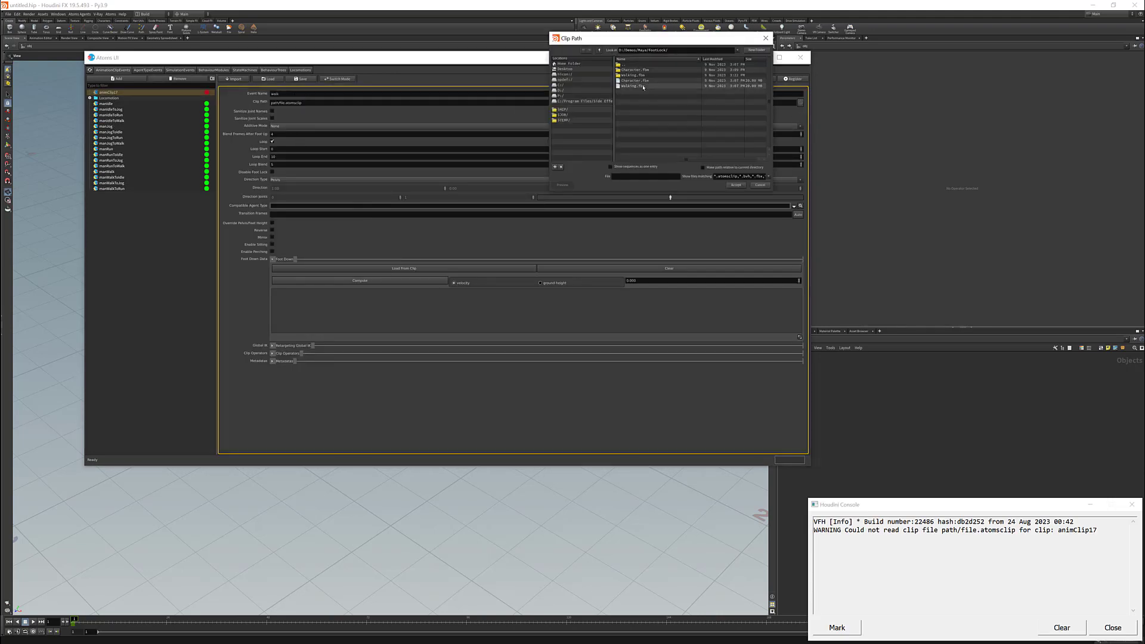
pyautogui.doubleClick(686, 144)
pyautogui.scroll(-12, 701, 189)
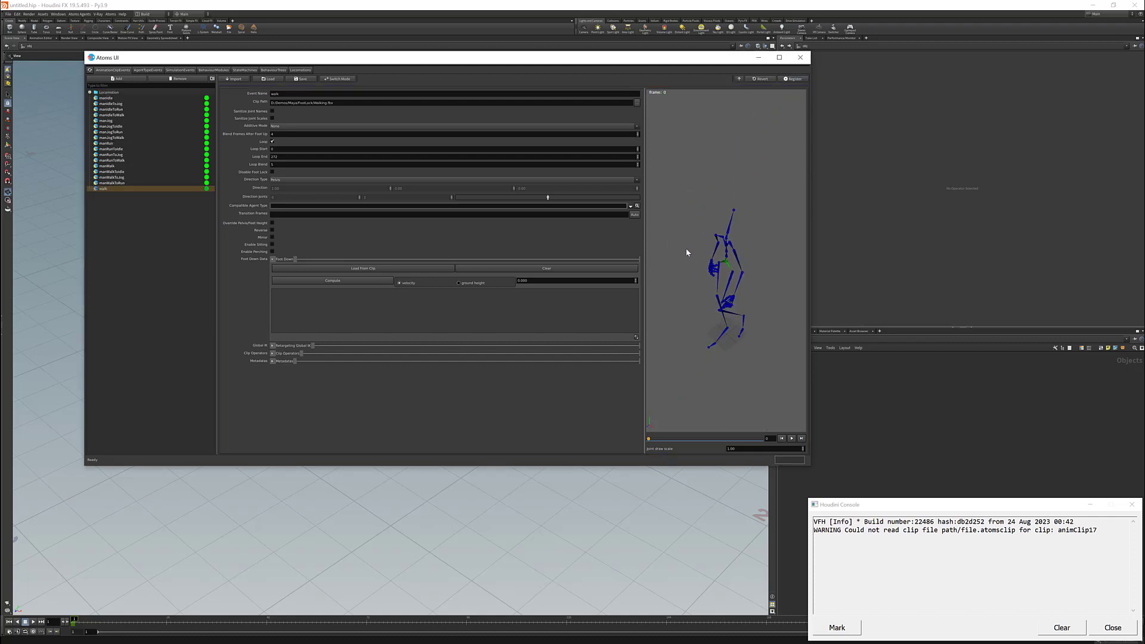
pyautogui.moveTo(648, 438)
pyautogui.mouseDown()
pyautogui.moveTo(672, 441)
pyautogui.moveTo(648, 439)
pyautogui.mouseUp()
# - Switch the walk clip's direction type from Pelvis to Static and set its direction to 0, 0, 1
pyautogui.click(278, 179)
pyautogui.click(278, 188)
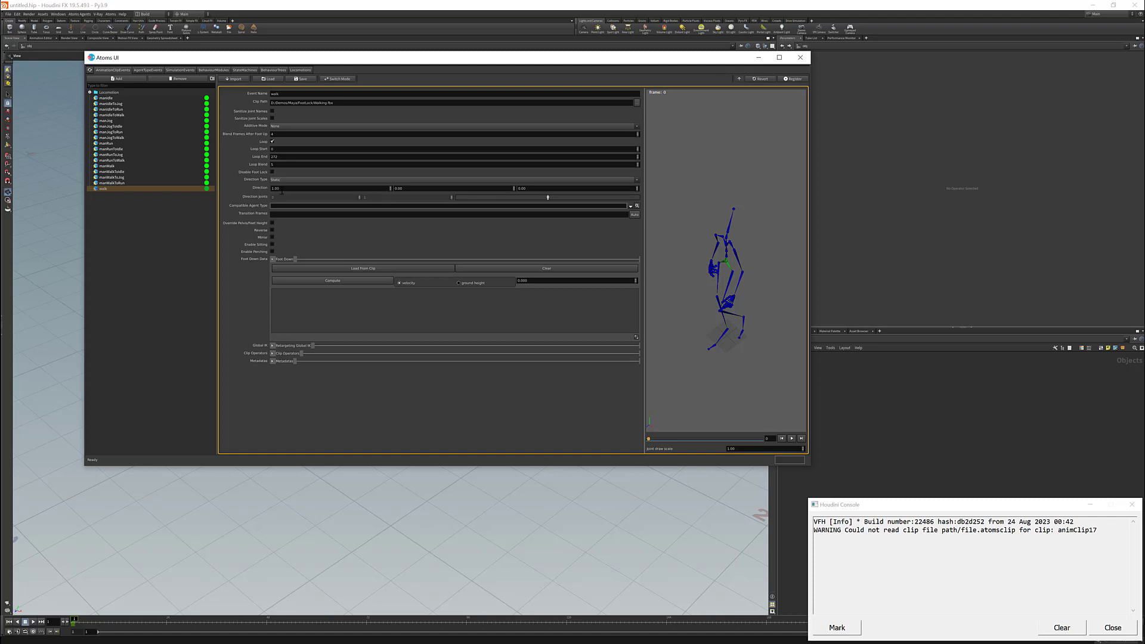
pyautogui.write('0')
pyautogui.press('Tab')
pyautogui.press('Tab')
pyautogui.write('0')
pyautogui.press('BackSpace')
pyautogui.write('1')
# - Set the walk clip's compatible agent type to mixamo
pyautogui.moveTo(652, 440); pyautogui.dragTo(620, 440)
pyautogui.click(629, 207)
pyautogui.click(353, 217)
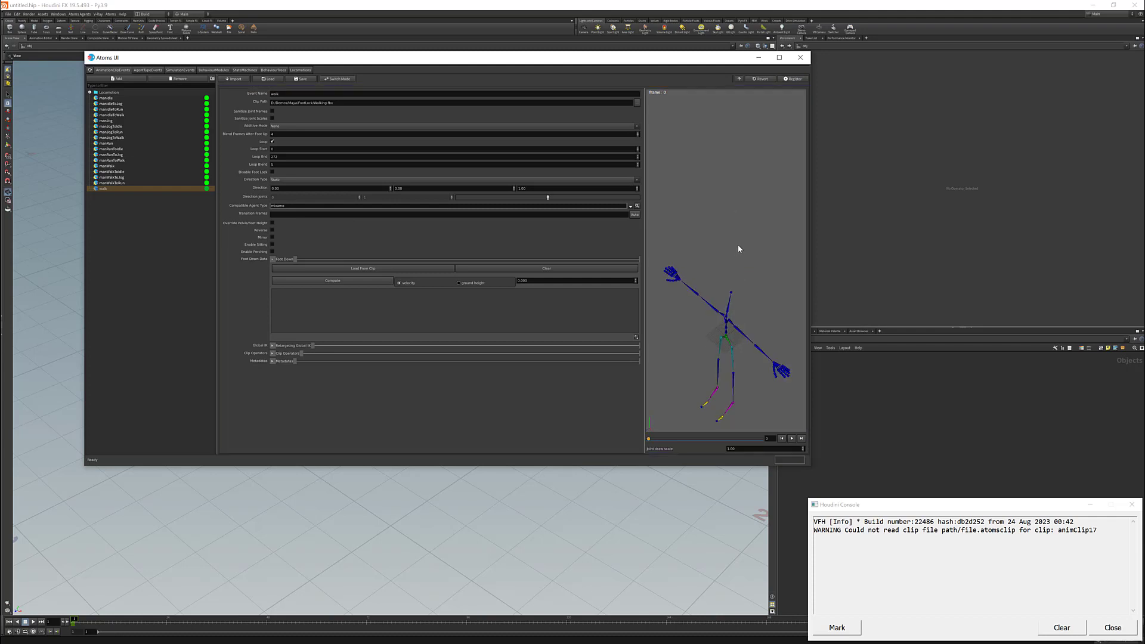
# - Compare the clip with the mixamo agent type's settings and enable joint name sanitizing on the walk clip
pyautogui.moveTo(741, 257); pyautogui.dragTo(685, 235)
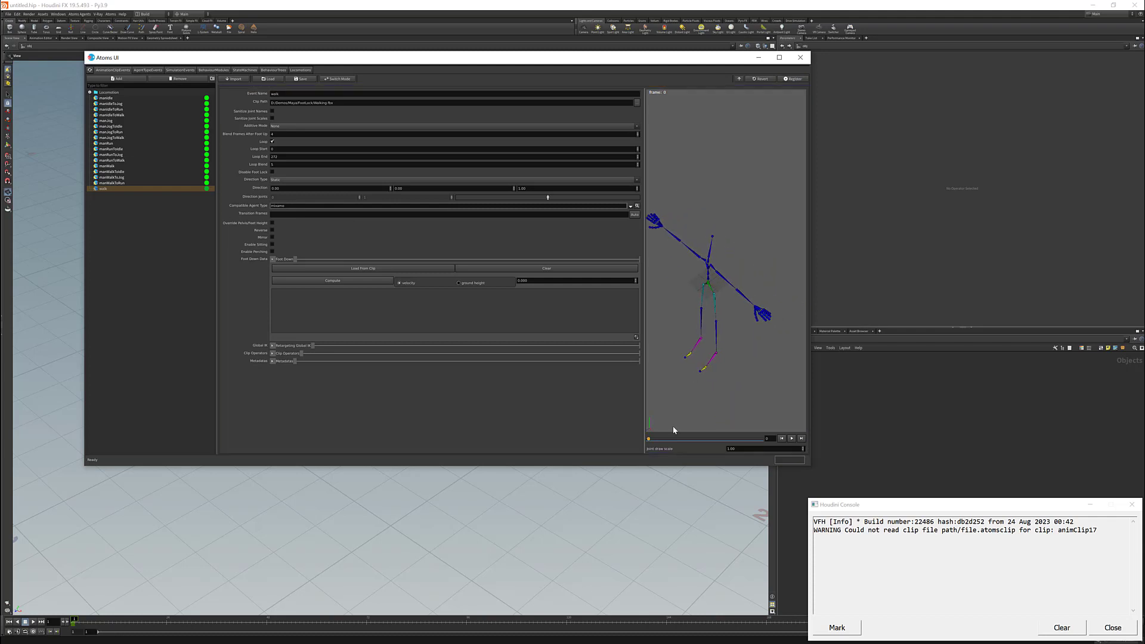
pyautogui.moveTo(650, 442)
pyautogui.mouseDown()
pyautogui.moveTo(702, 444)
pyautogui.moveTo(648, 442)
pyautogui.mouseUp()
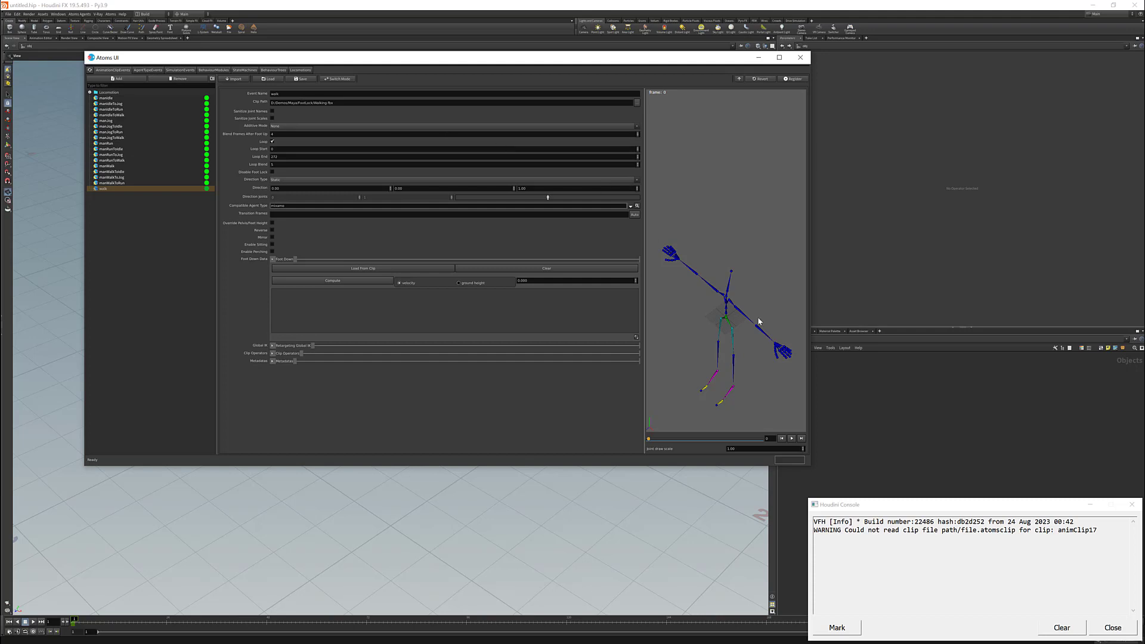
pyautogui.click(147, 71)
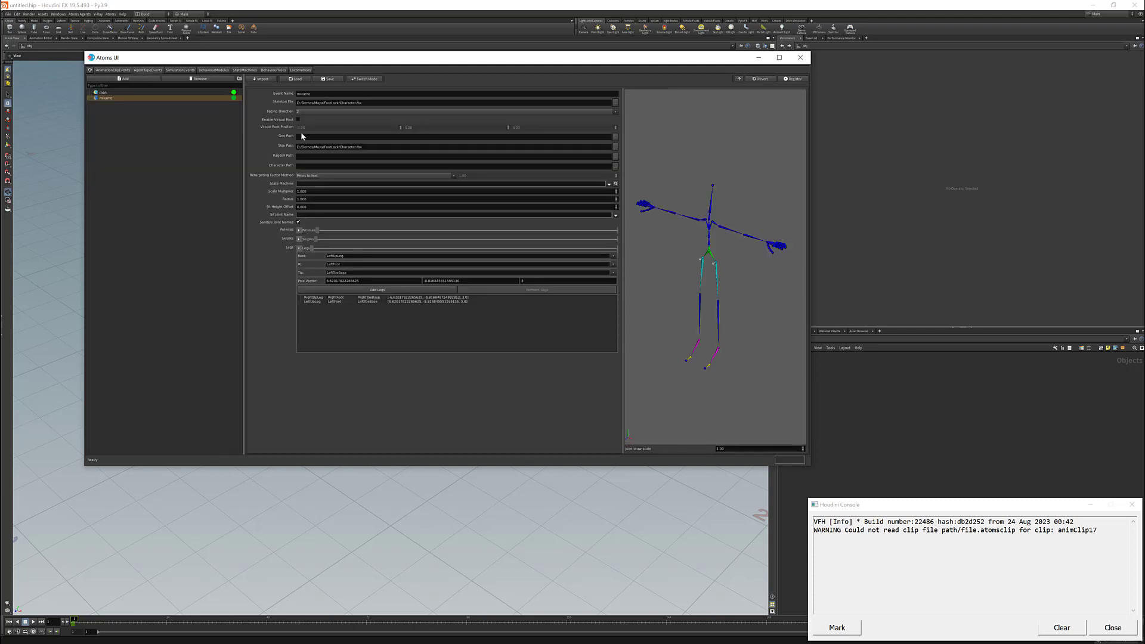
pyautogui.click(112, 70)
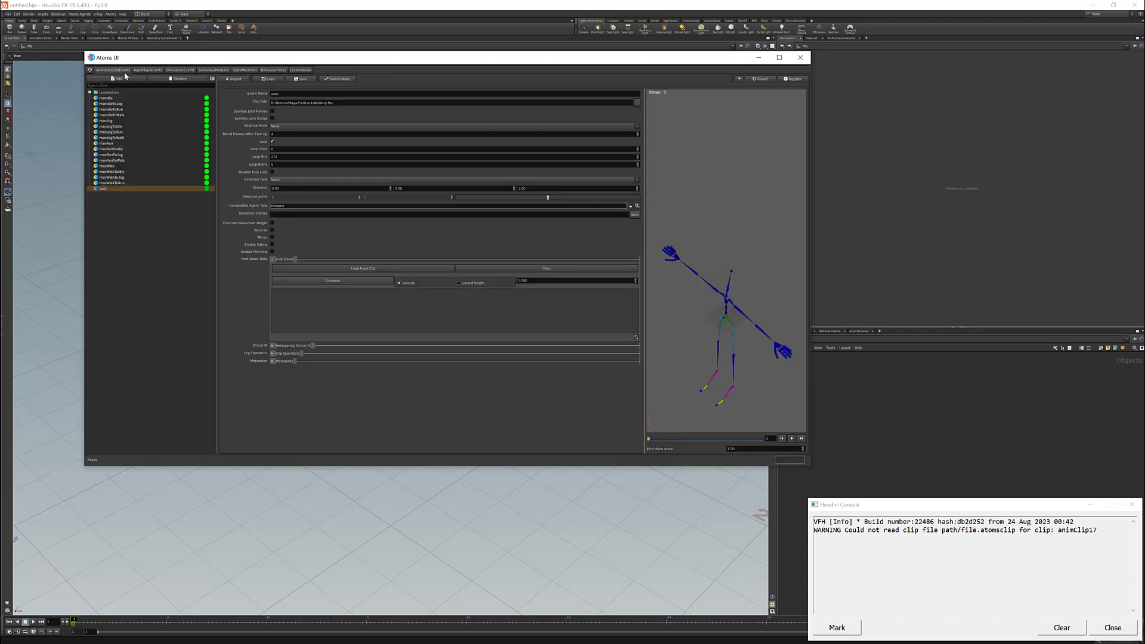
pyautogui.click(272, 111)
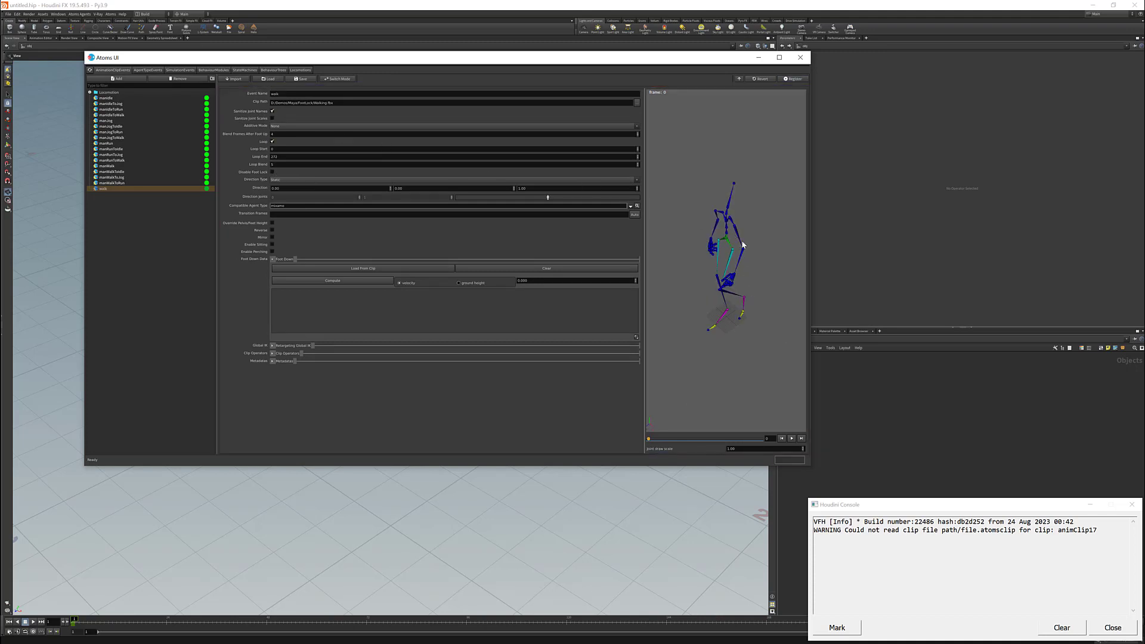
# - Go through the walk clip frame by frame to find where the walk cycle repeats its starting pose
pyautogui.keyDown('alt'); pyautogui.moveTo(733, 276); pyautogui.dragTo(738, 268); pyautogui.keyUp('alt')
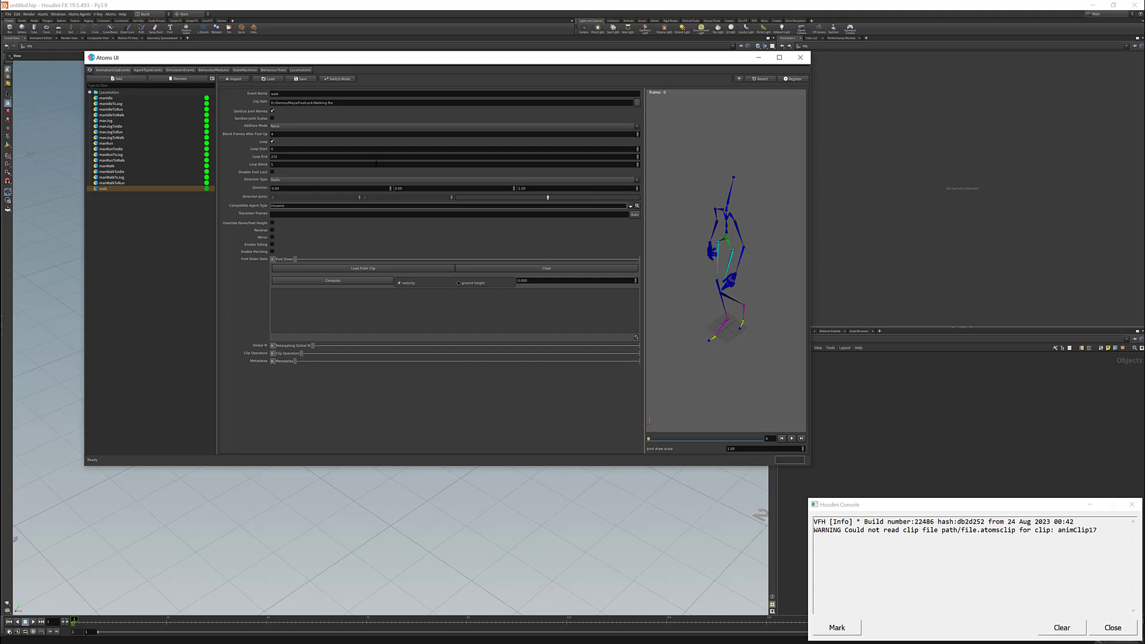
pyautogui.moveTo(648, 439); pyautogui.dragTo(655, 440)
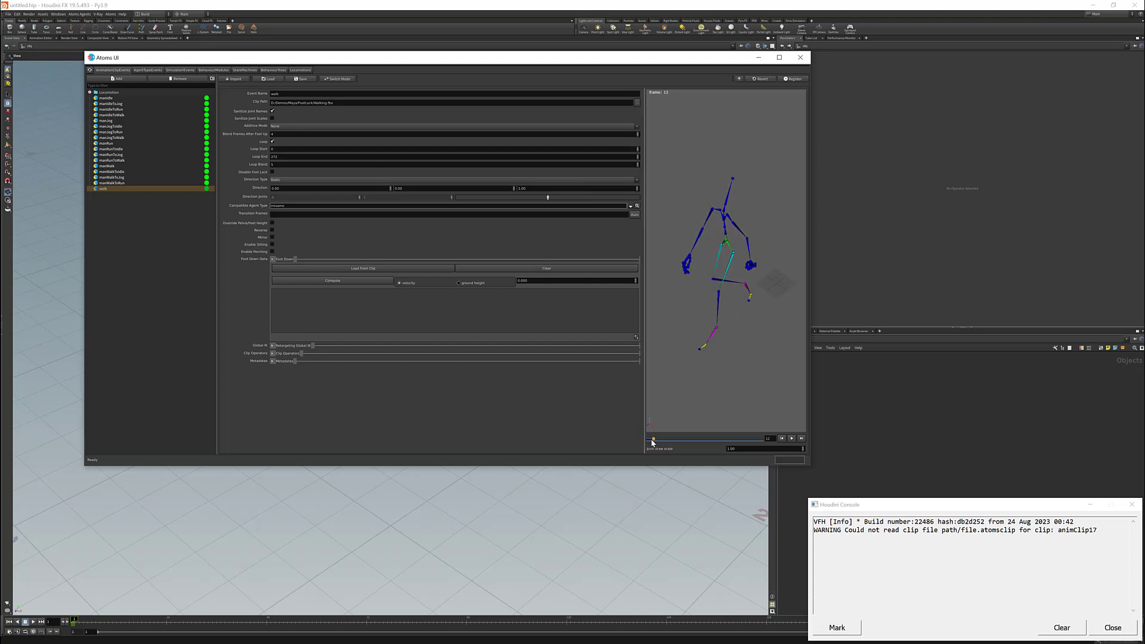
pyautogui.click(801, 441)
pyautogui.click(802, 441)
pyautogui.click(802, 441)
pyautogui.click(801, 441)
pyautogui.click(802, 441)
pyautogui.click(802, 442)
pyautogui.click(802, 441)
pyautogui.click(802, 441)
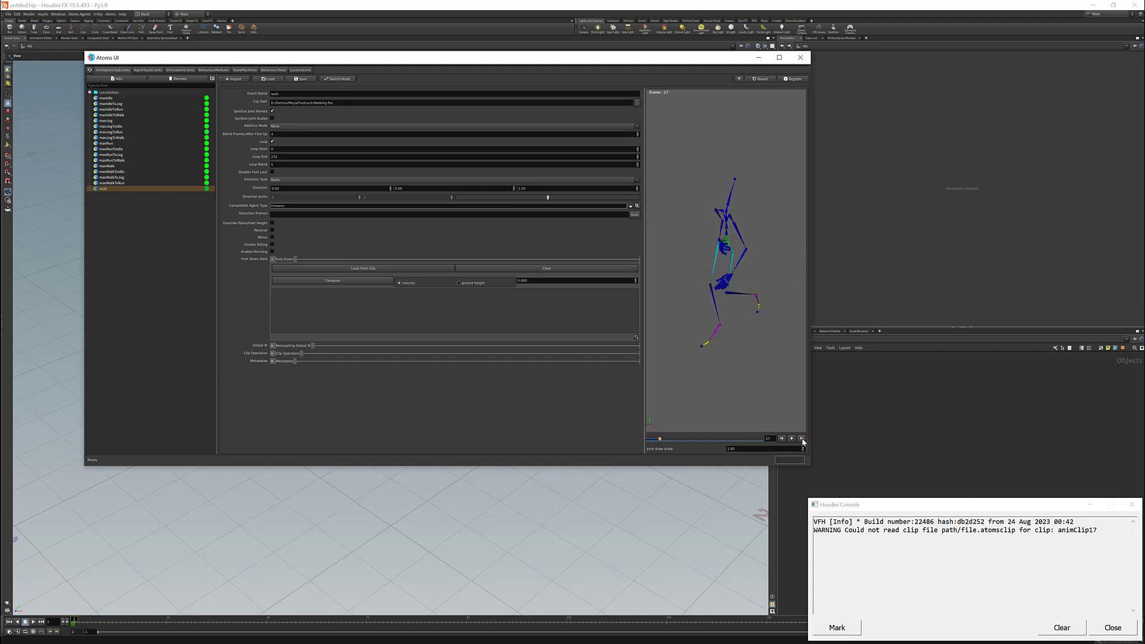
pyautogui.click(801, 441)
pyautogui.click(803, 439)
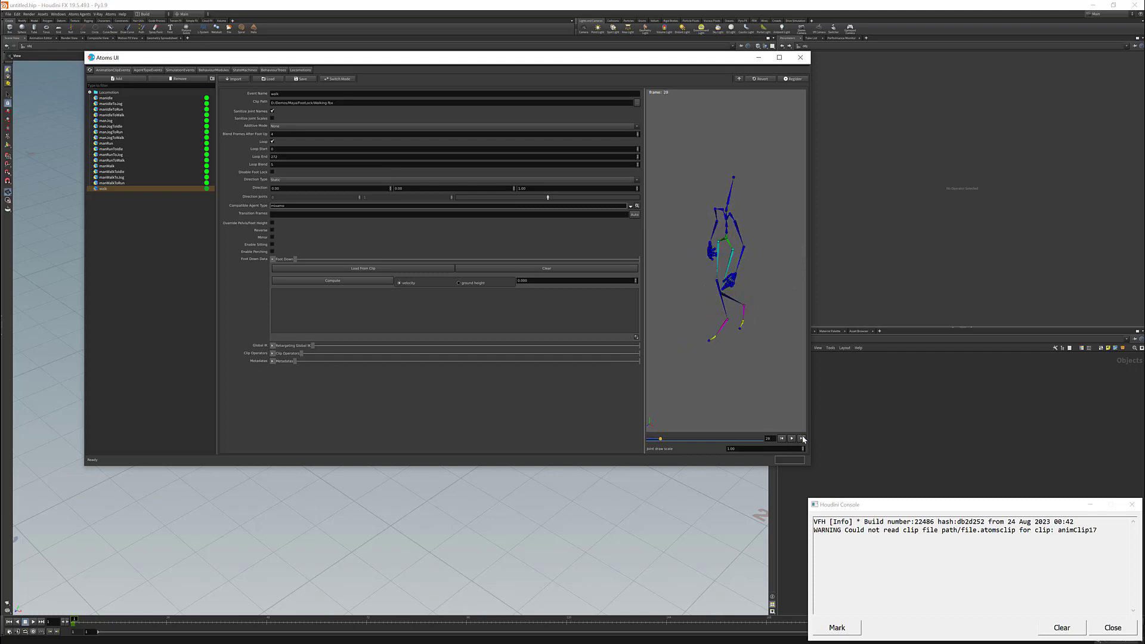
pyautogui.click(802, 440)
pyautogui.click(802, 440)
pyautogui.click(802, 440)
pyautogui.click(803, 440)
pyautogui.click(782, 440)
pyautogui.click(782, 440)
pyautogui.click(783, 440)
pyautogui.click(782, 440)
pyautogui.click(782, 440)
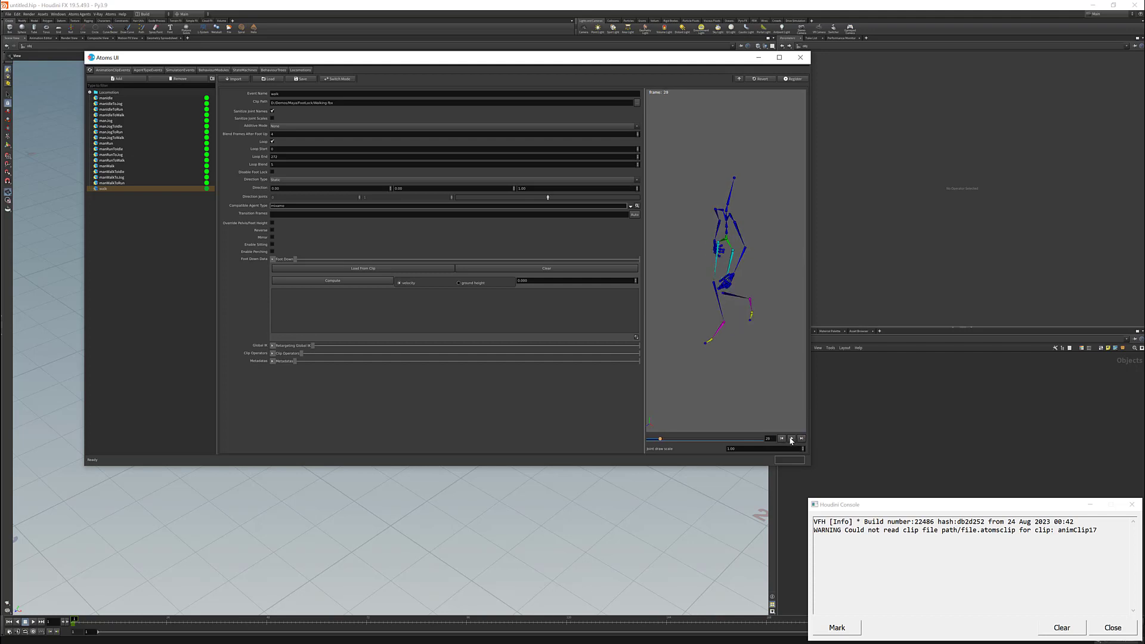
pyautogui.click(803, 439)
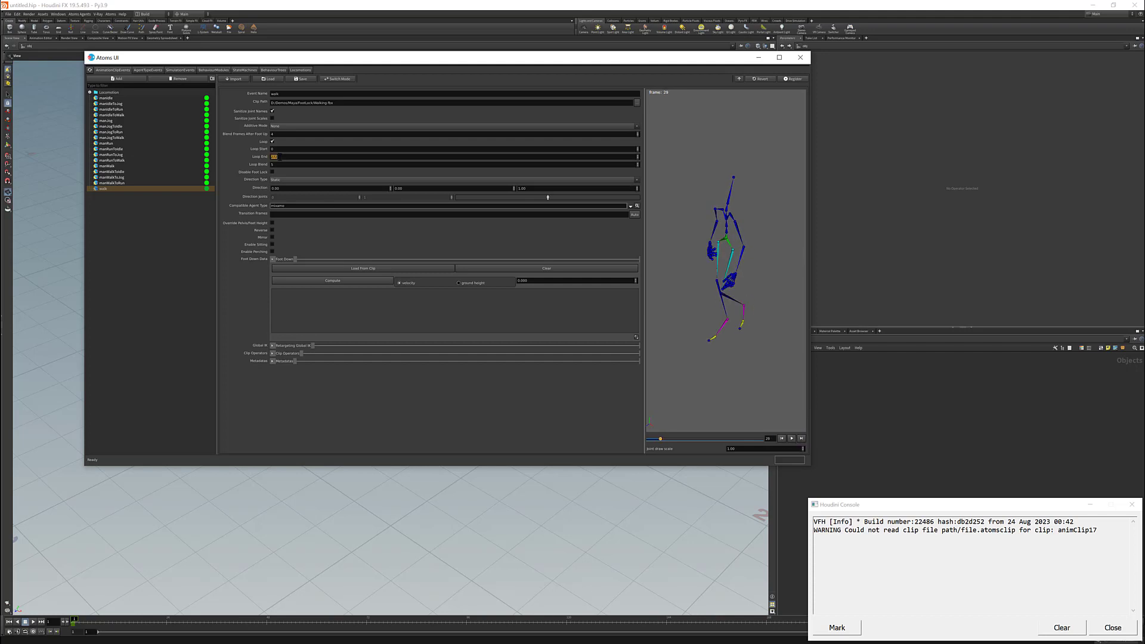
# - Set the walk clip's loop end to 29 and compare the poses at frames 0 and 29
pyautogui.write('29')
pyautogui.press('Tab')
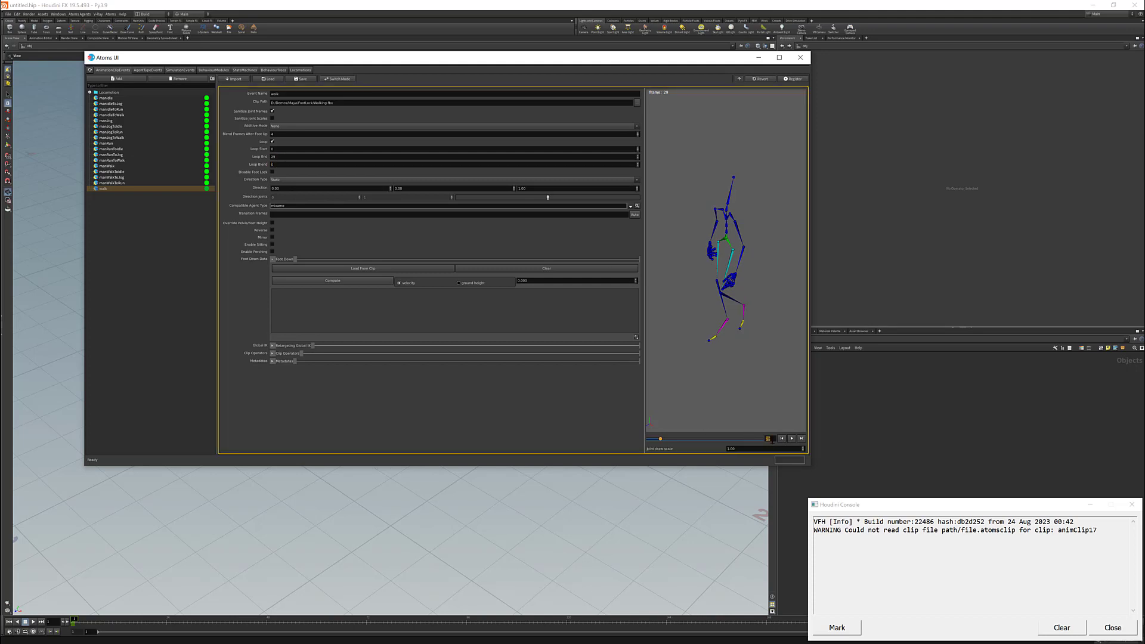
pyautogui.write('0')
pyautogui.press('Return')
pyautogui.press('Return')
pyautogui.write('29')
pyautogui.press('Return')
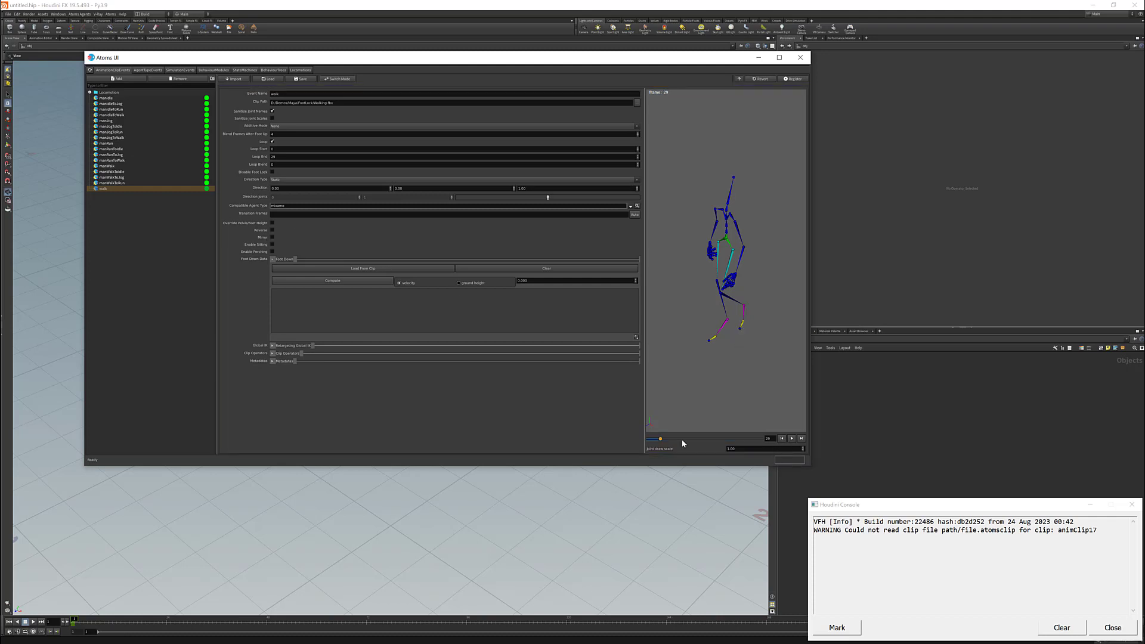
# - Return the preview to frame 0 and enable the pelvis and feet height override for the walk clip
pyautogui.moveTo(661, 440); pyautogui.dragTo(642, 440)
pyautogui.moveTo(715, 367); pyautogui.dragTo(689, 359)
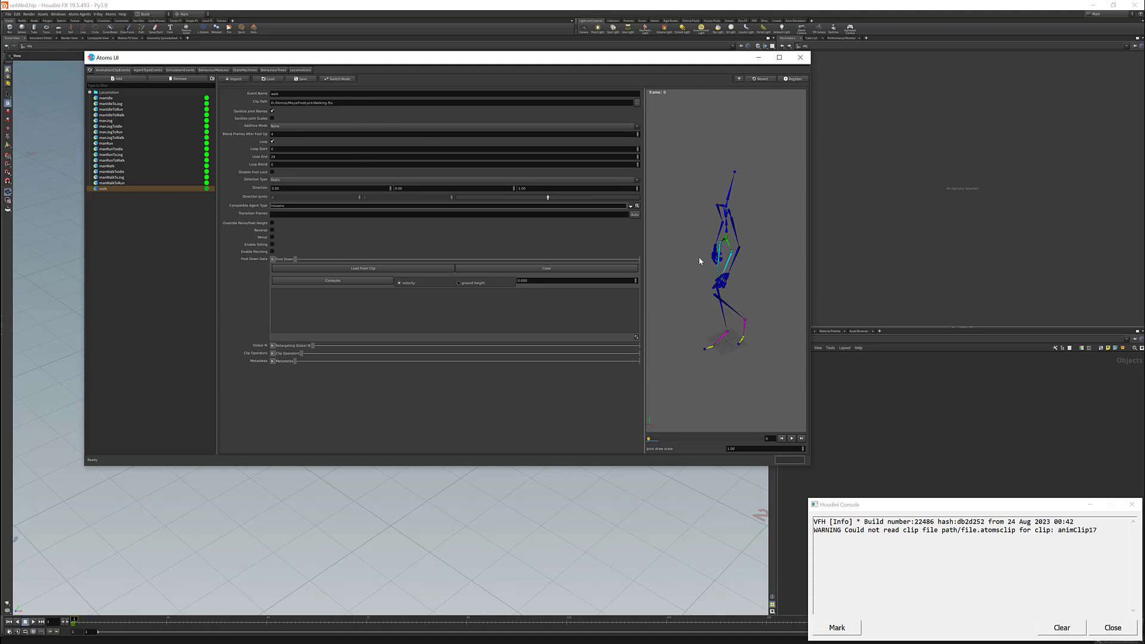
pyautogui.click(272, 222)
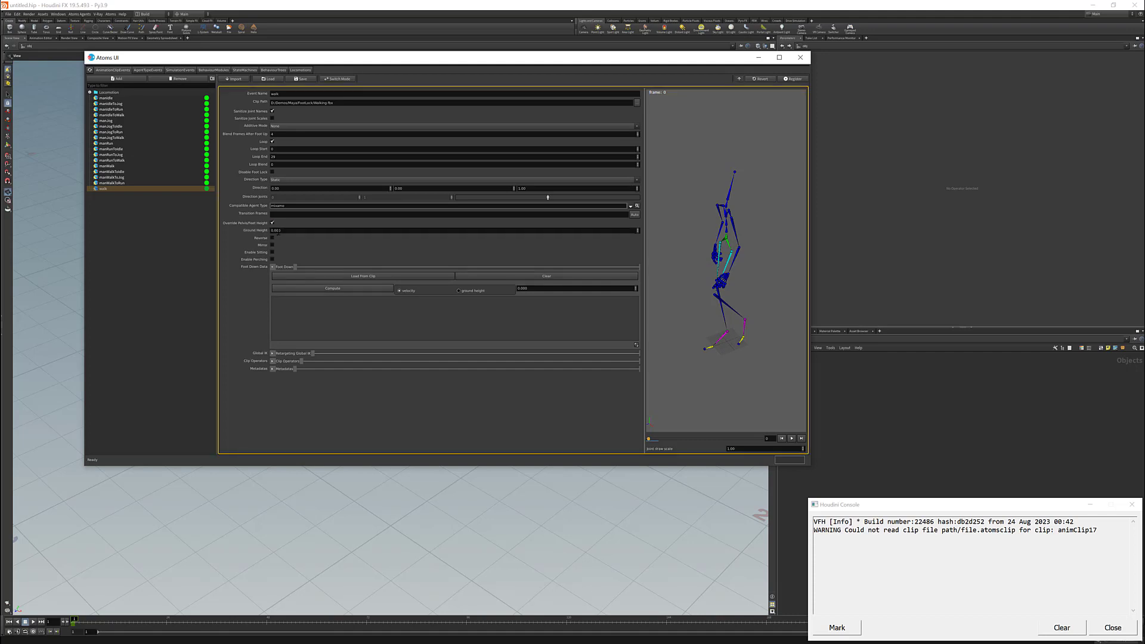
# - Inspect from several angles how the walk skeleton's feet sit against the ground plane in the clip preview
pyautogui.moveTo(772, 328); pyautogui.dragTo(727, 261)
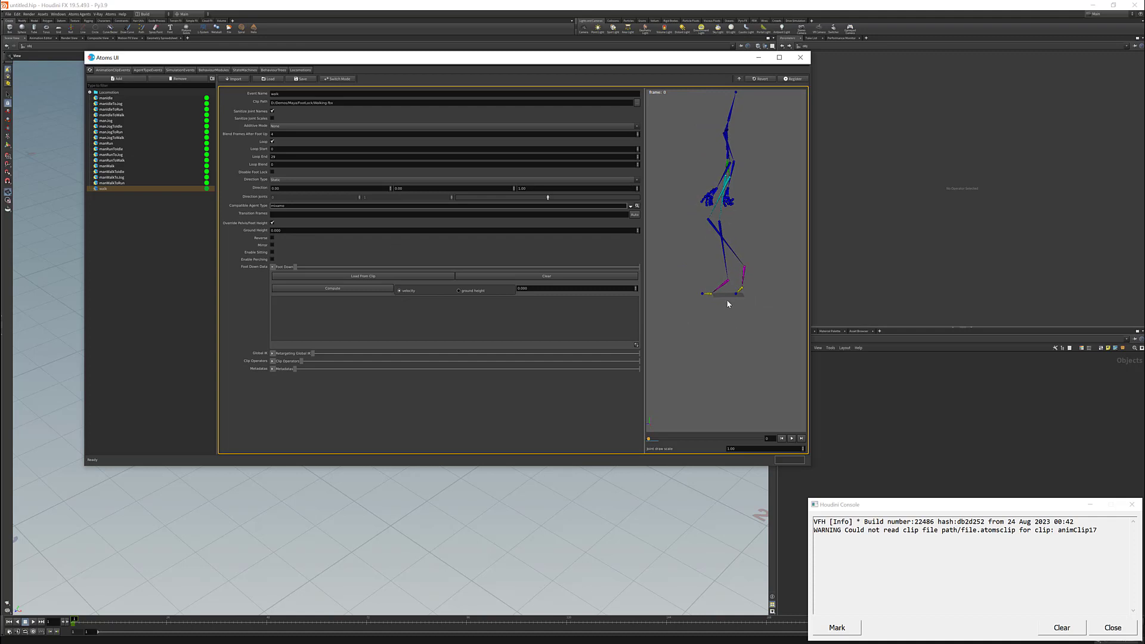
pyautogui.moveTo(728, 302); pyautogui.dragTo(734, 245)
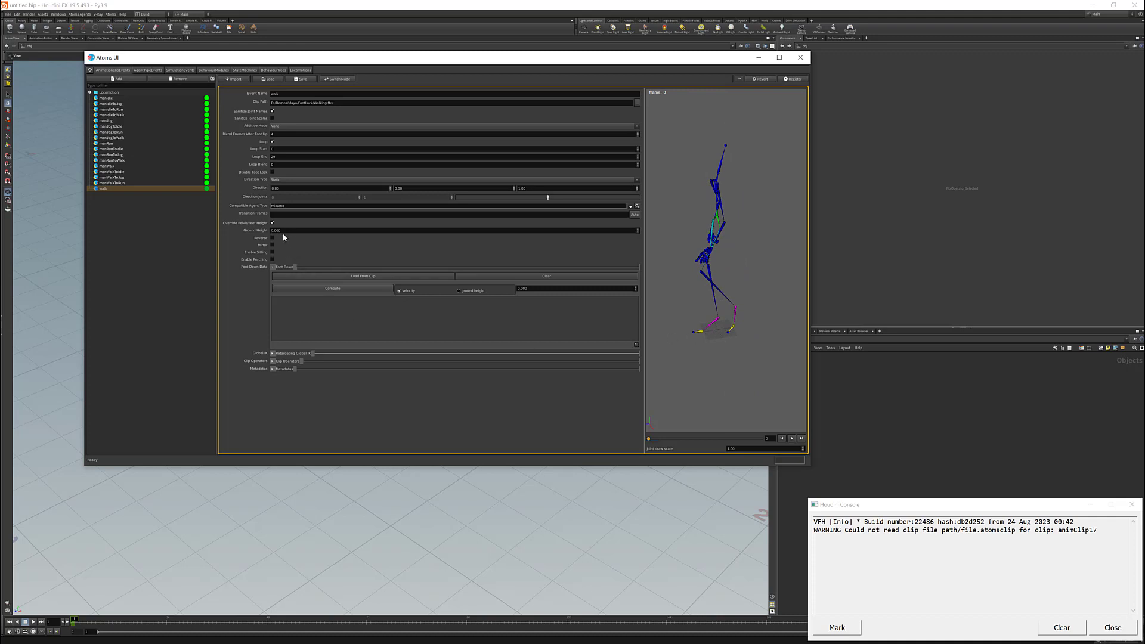
pyautogui.moveTo(733, 327); pyautogui.dragTo(712, 341)
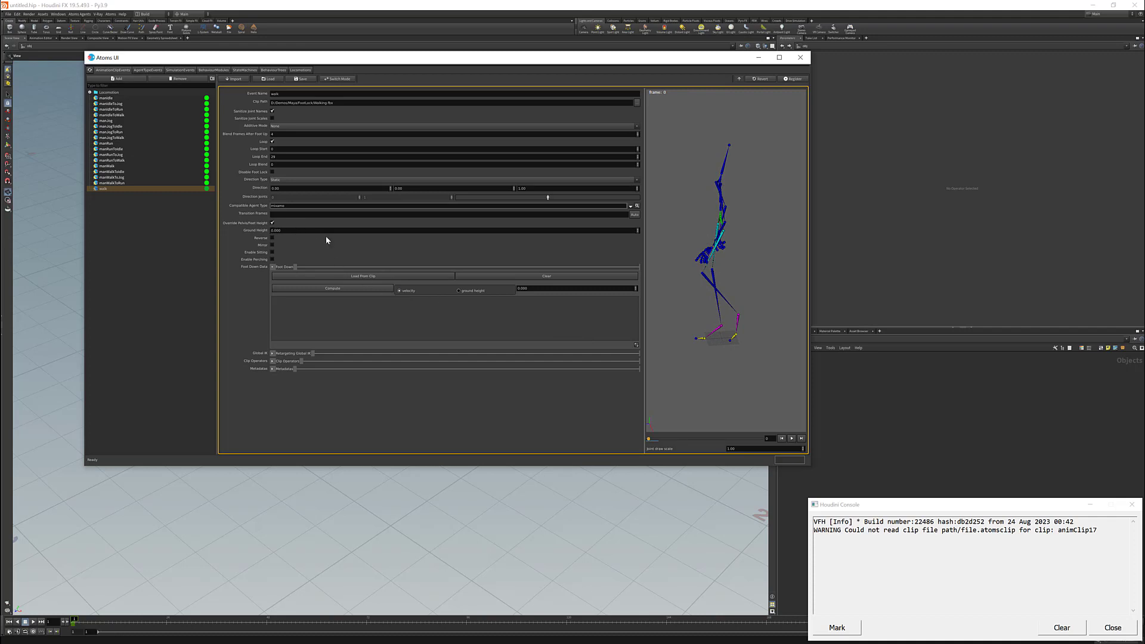
pyautogui.moveTo(648, 313); pyautogui.dragTo(657, 296)
pyautogui.moveTo(727, 293); pyautogui.dragTo(730, 228)
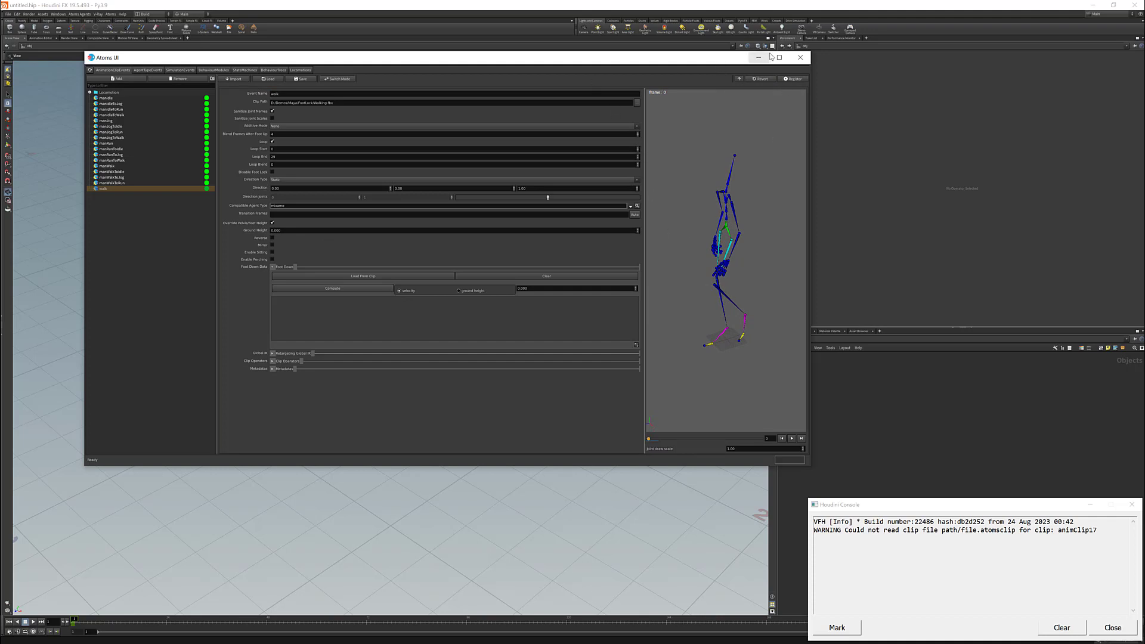
# - Create a new Atoms agent group in the scene and clear the clip editor and console windows out of the way
pyautogui.moveTo(696, 63); pyautogui.dragTo(1144, 29)
pyautogui.click(110, 14)
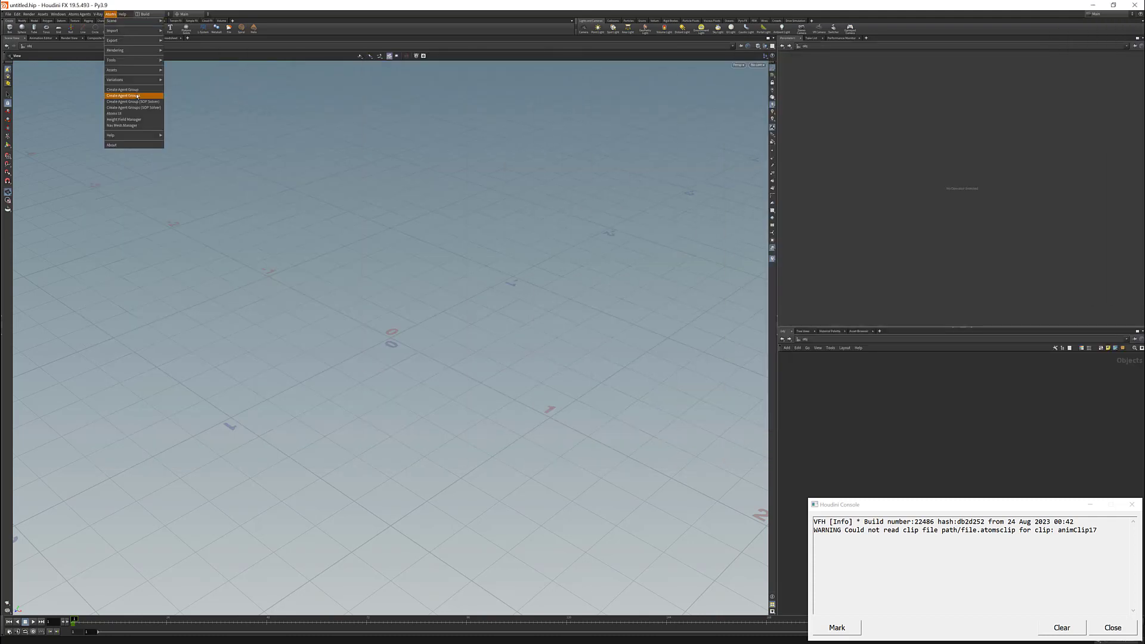
pyautogui.click(131, 95)
pyautogui.click(1113, 628)
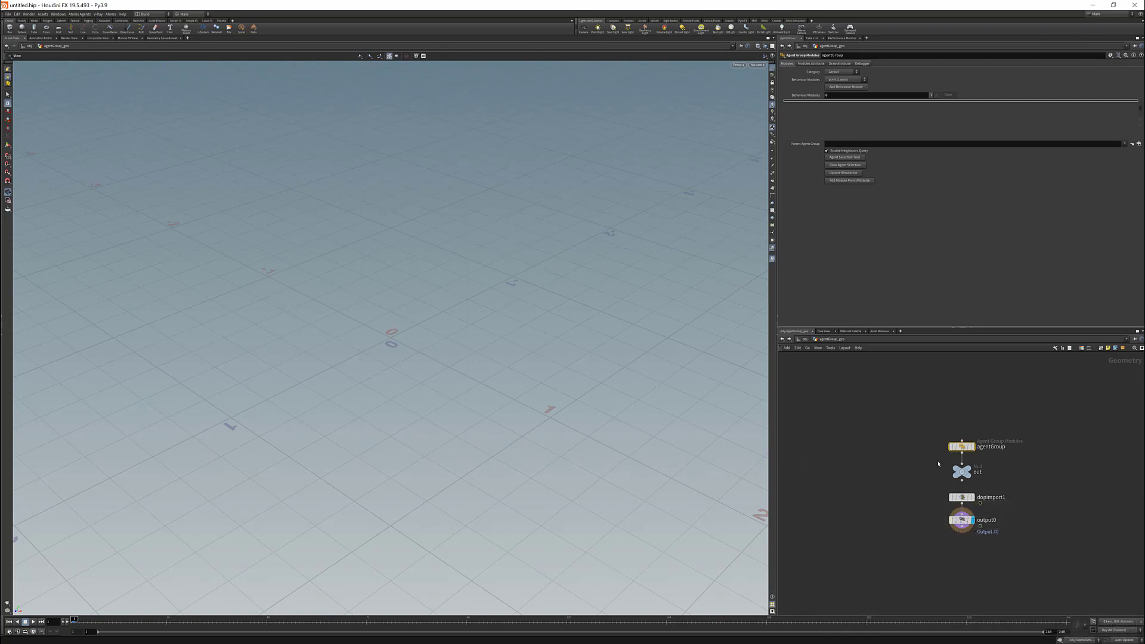
# - Add a gridLayout behaviour module from the Layout category to the agent group
pyautogui.click(843, 80)
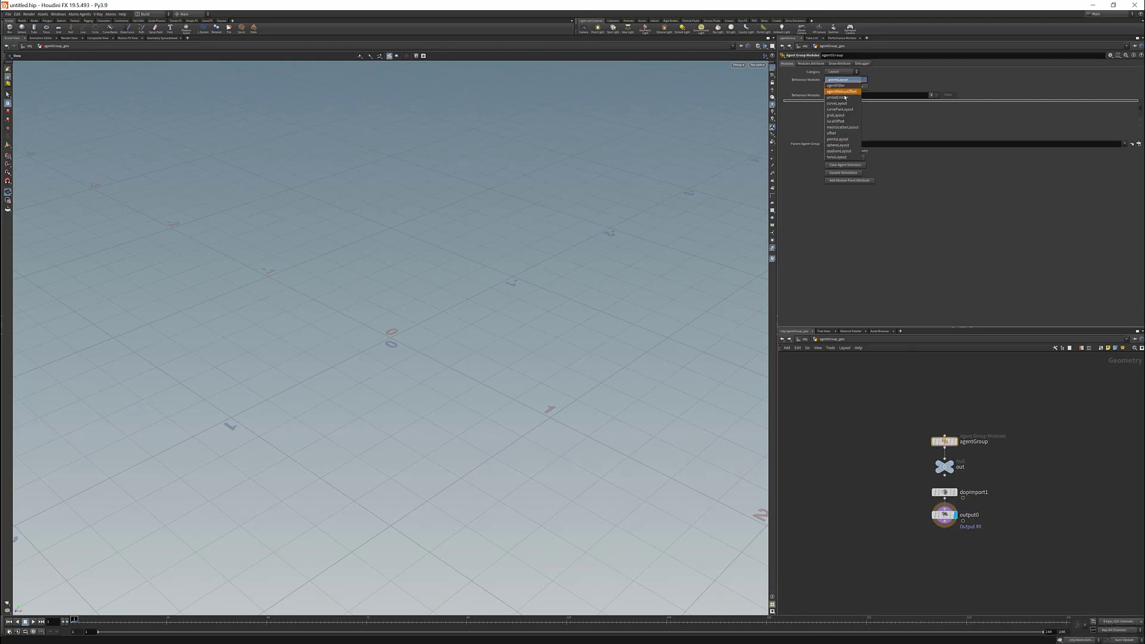
pyautogui.click(843, 114)
pyautogui.click(840, 89)
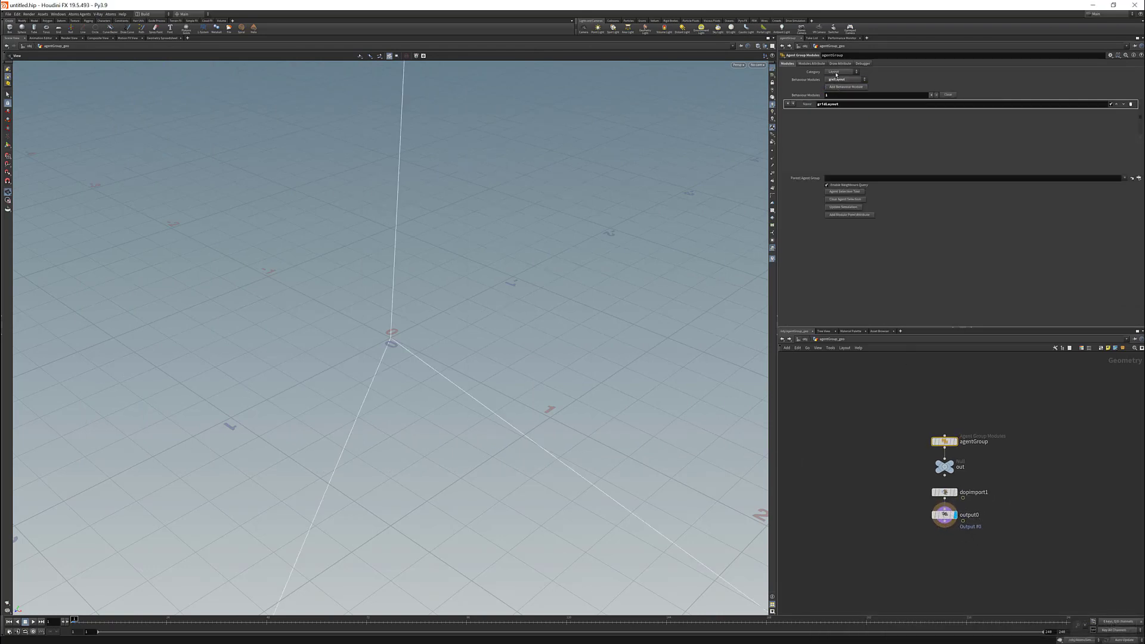
# - Add a clipReader behaviour module from the Animation category to the agent group
pyautogui.click(837, 73)
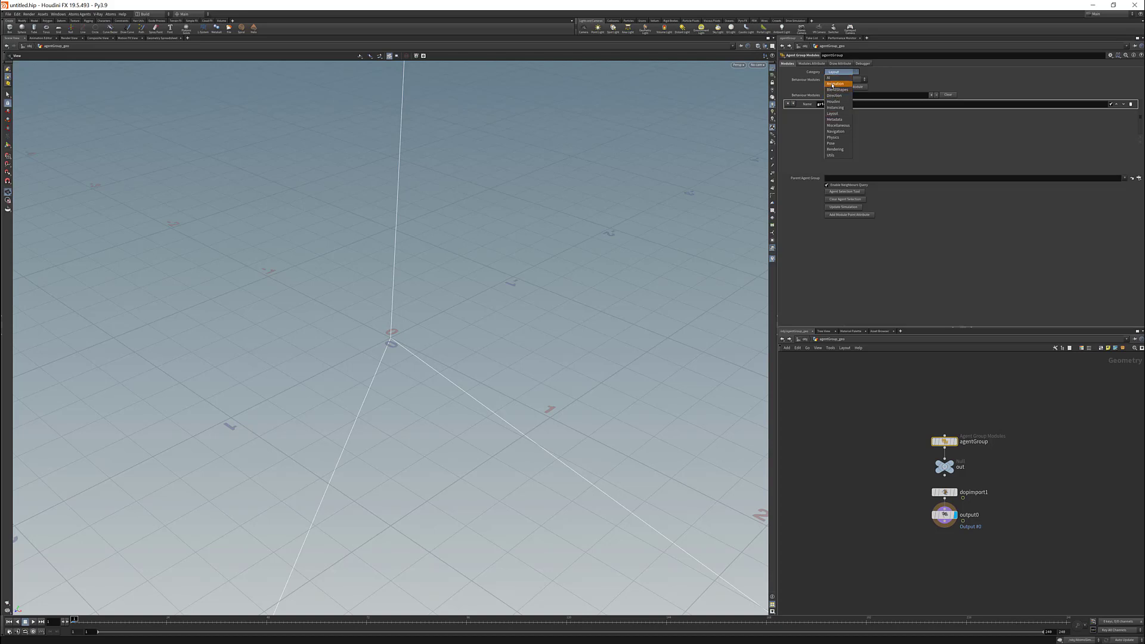
pyautogui.click(833, 84)
pyautogui.click(843, 80)
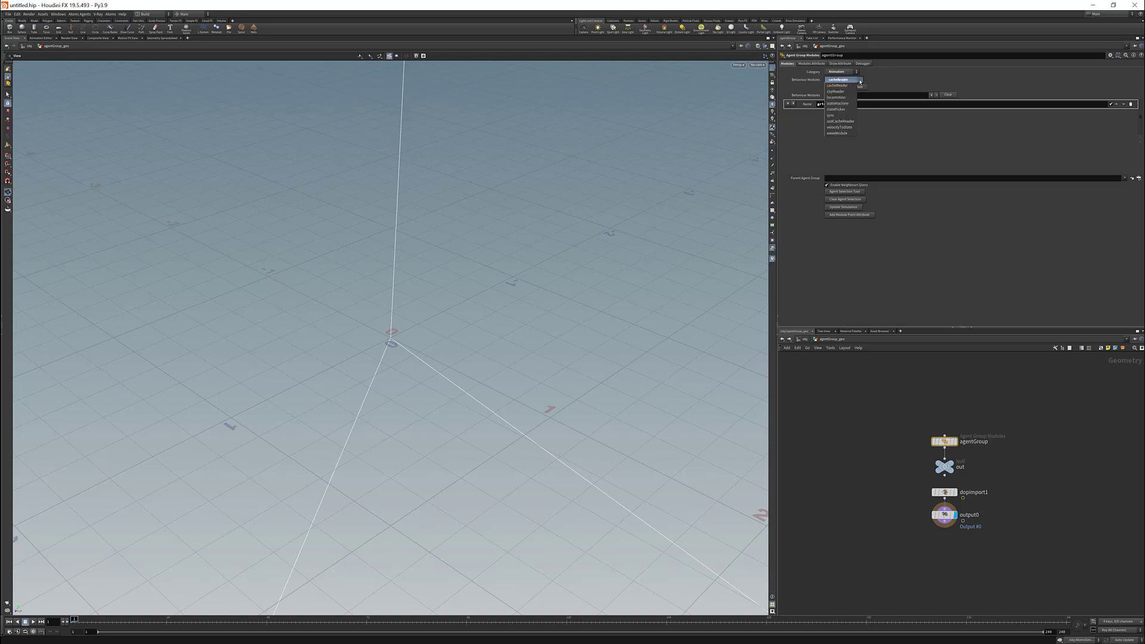
pyautogui.click(842, 88)
pyautogui.click(842, 88)
# - Add a followCurve behaviour module from the Direction category to the agent group
pyautogui.click(841, 72)
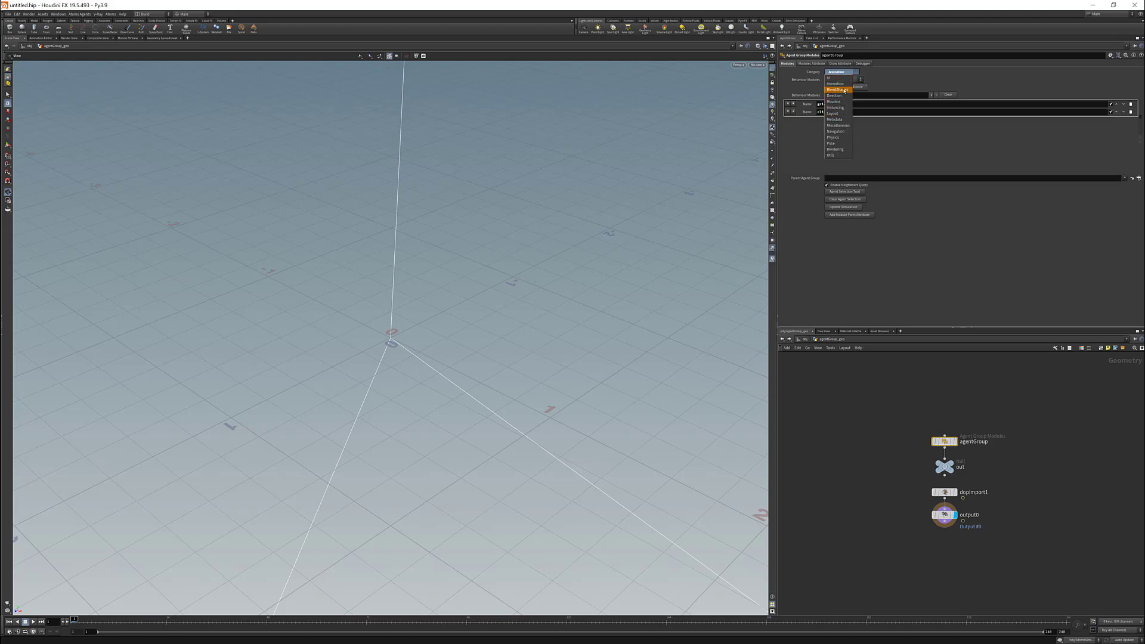
pyautogui.click(837, 96)
pyautogui.click(842, 80)
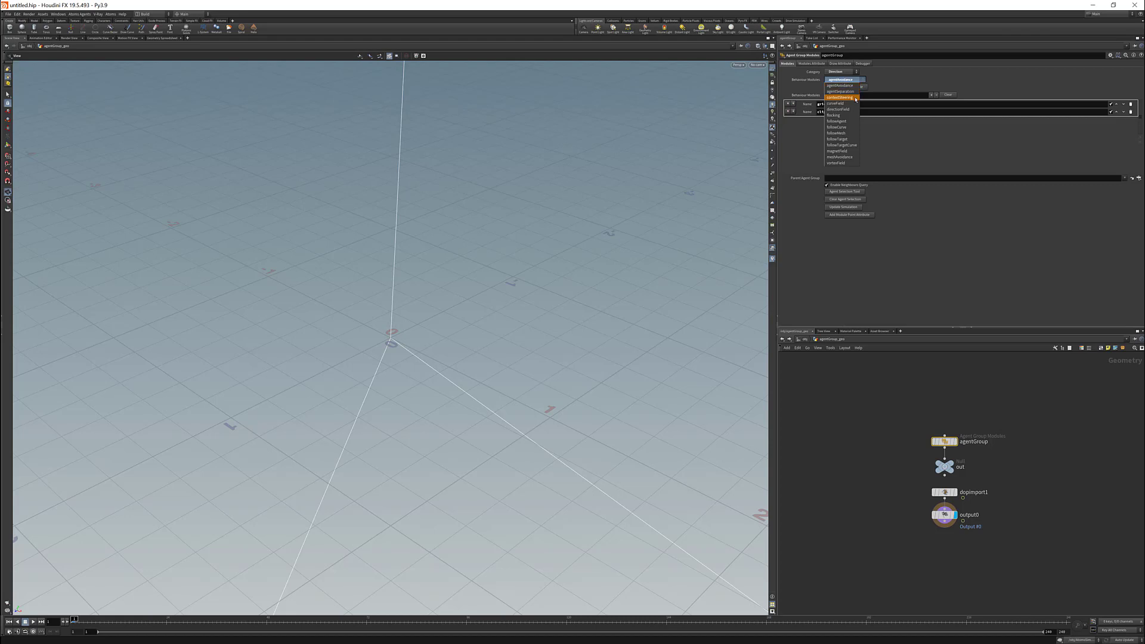
pyautogui.click(838, 127)
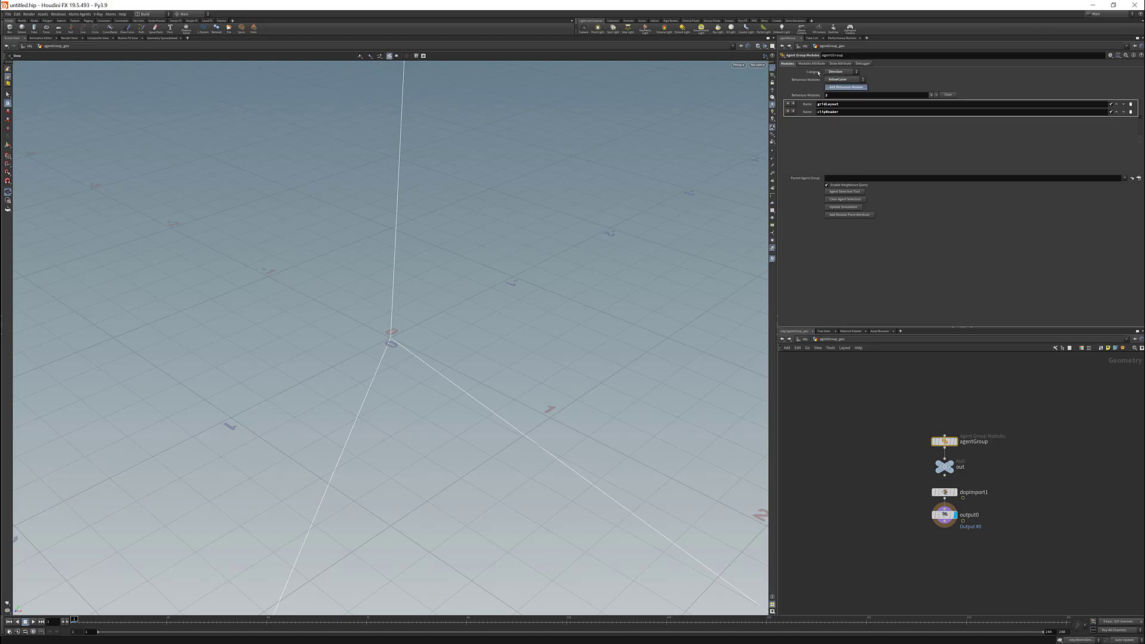
pyautogui.click(845, 87)
# - Set the gridLayout module's agent type to mixamo
pyautogui.click(812, 63)
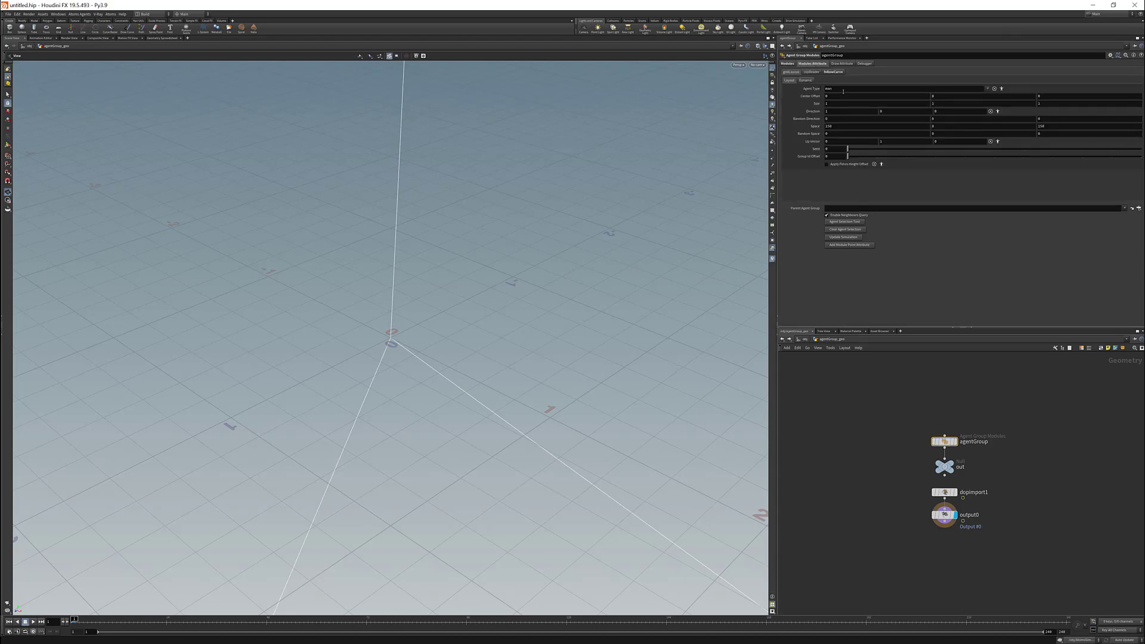
pyautogui.click(987, 88)
pyautogui.click(991, 98)
# - Assign the walk clip to the clipReader module of the agent group
pyautogui.click(813, 71)
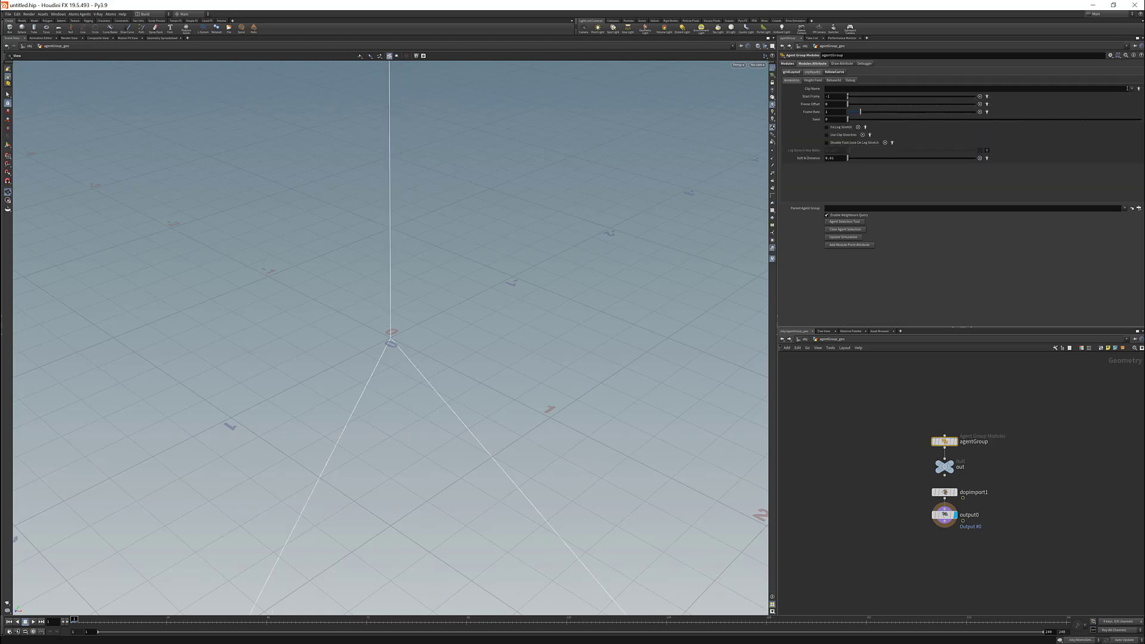
pyautogui.click(1131, 88)
pyautogui.click(1106, 304)
pyautogui.moveTo(644, 242); pyautogui.dragTo(370, 179)
pyautogui.scroll(-1, 370, 179)
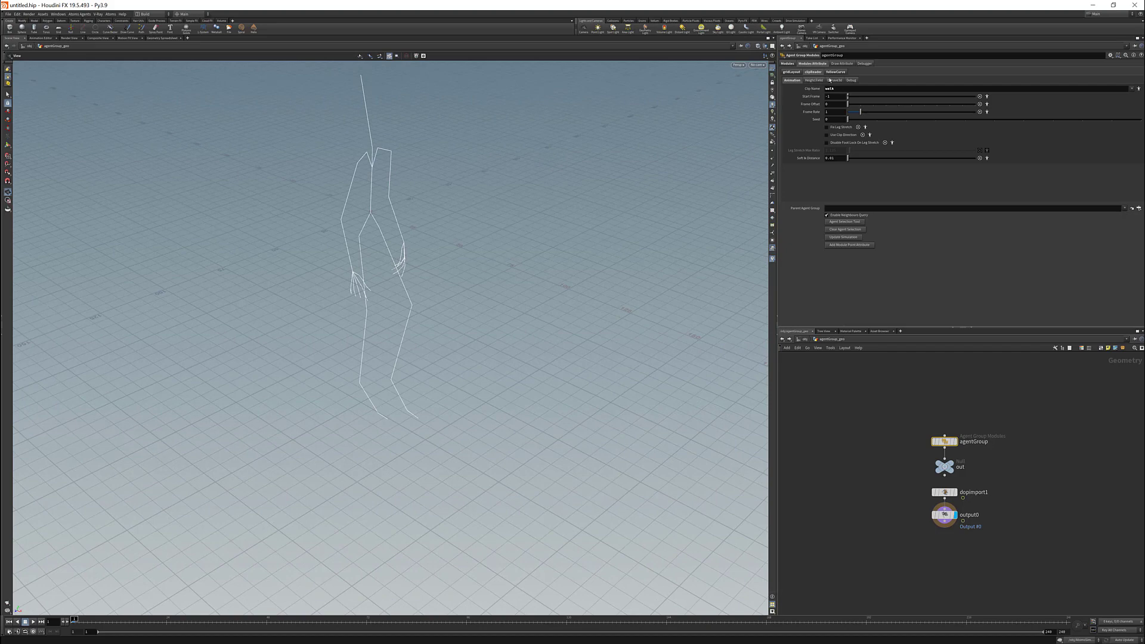
# - Change the agent group's draw mode to Skin
pyautogui.click(841, 63)
pyautogui.click(838, 72)
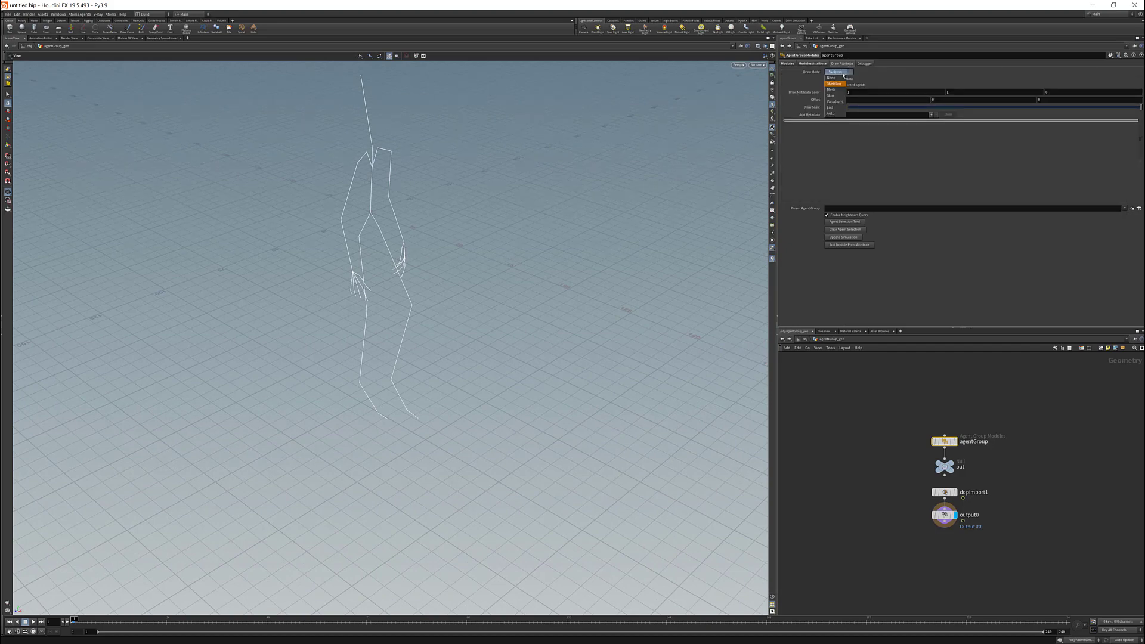
pyautogui.click(834, 94)
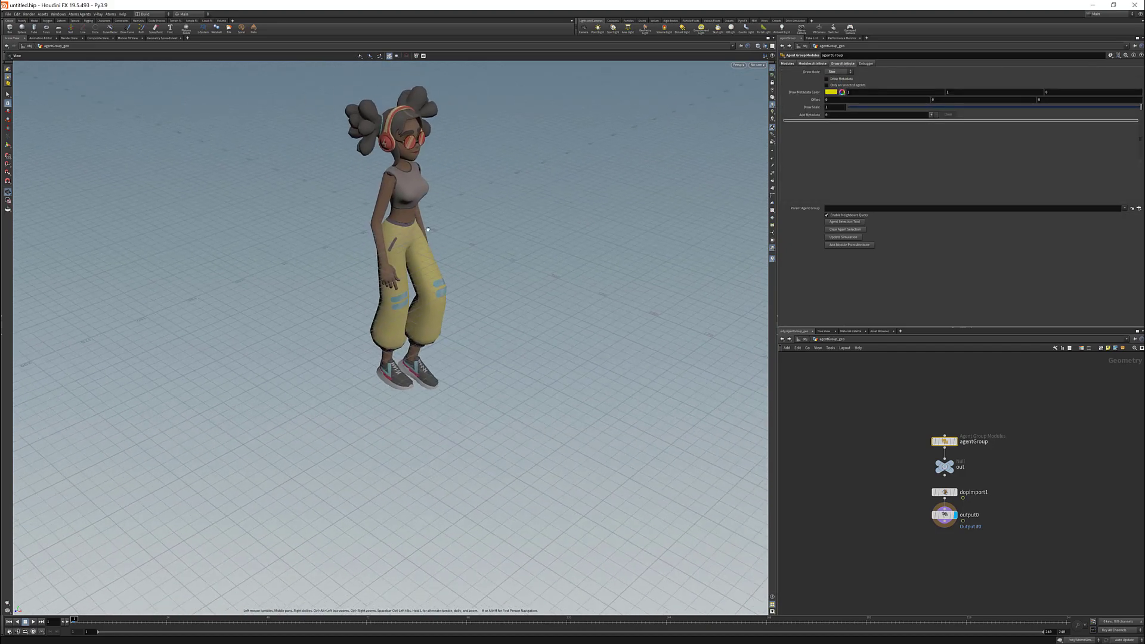
# - At object level, raise the agent group geometry along Y to a translation of about 90
pyautogui.click(804, 339)
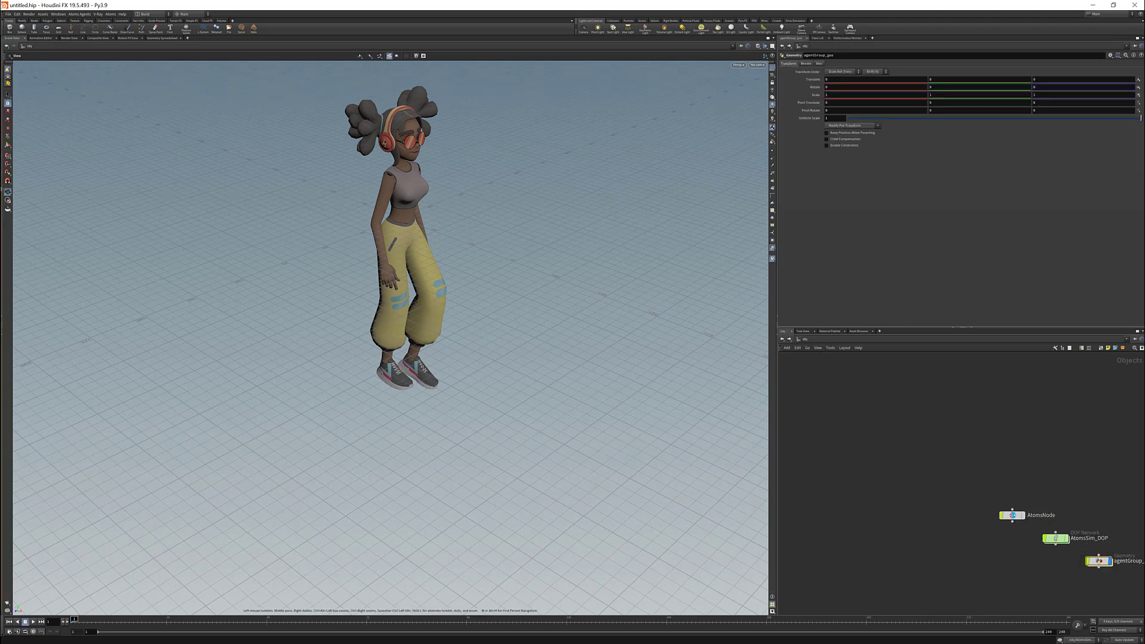
pyautogui.click(8, 111)
pyautogui.moveTo(400, 161); pyautogui.dragTo(400, 62)
pyautogui.keyDown('alt'); pyautogui.moveTo(514, 185); pyautogui.dragTo(495, 227, button='middle'); pyautogui.keyUp('alt')
pyautogui.keyDown('alt'); pyautogui.moveTo(495, 228); pyautogui.dragTo(474, 234, button='right'); pyautogui.keyUp('alt')
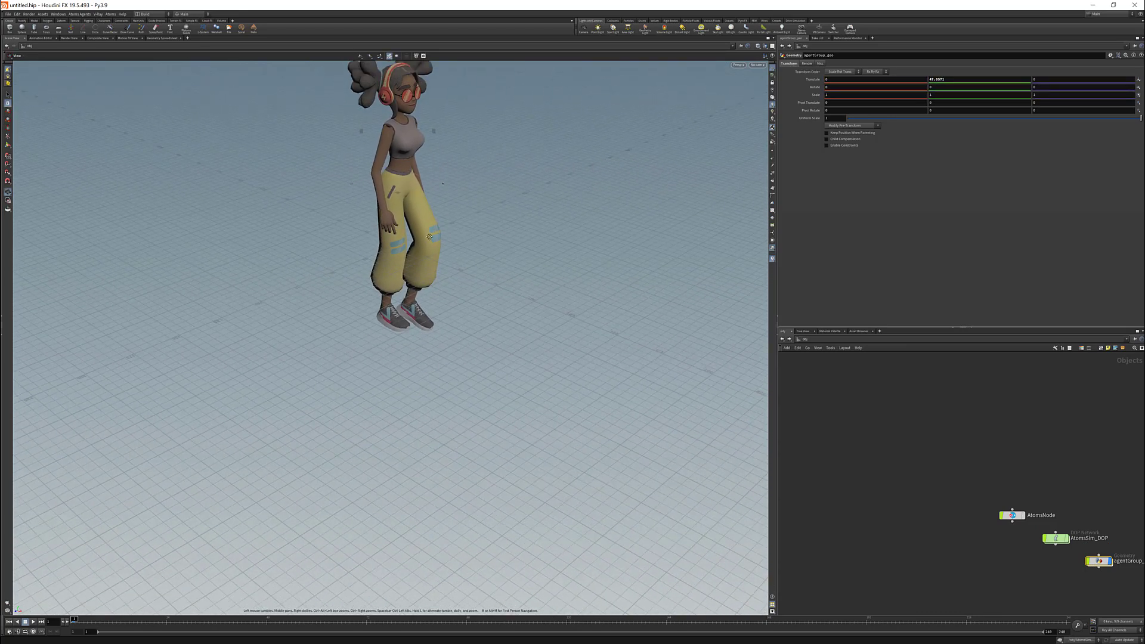
pyautogui.keyDown('alt'); pyautogui.moveTo(474, 234); pyautogui.dragTo(462, 250, button='middle'); pyautogui.keyUp('alt')
pyautogui.moveTo(388, 122); pyautogui.dragTo(388, 46)
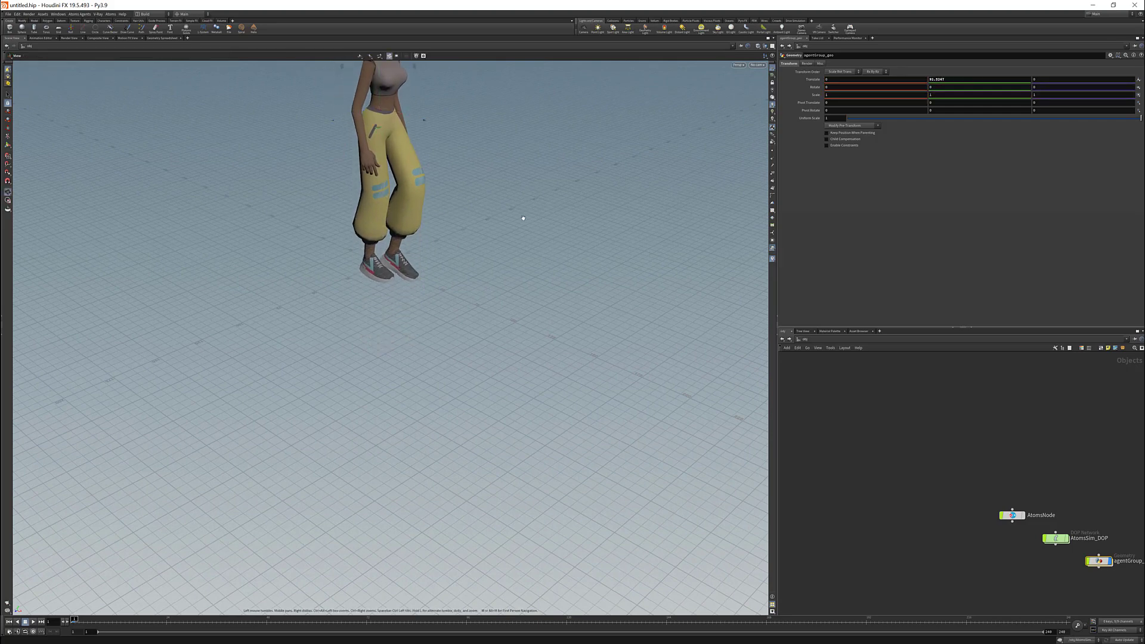
pyautogui.keyDown('alt'); pyautogui.moveTo(521, 218); pyautogui.dragTo(488, 223, button='right'); pyautogui.keyUp('alt')
pyautogui.keyDown('alt'); pyautogui.moveTo(488, 223); pyautogui.dragTo(477, 268, button='middle'); pyautogui.keyUp('alt')
pyautogui.moveTo(369, 111); pyautogui.dragTo(369, 99)
pyautogui.keyDown('alt'); pyautogui.moveTo(577, 293); pyautogui.dragTo(544, 294, button='right'); pyautogui.keyUp('alt')
pyautogui.keyDown('alt'); pyautogui.moveTo(543, 294); pyautogui.dragTo(494, 296, button='middle'); pyautogui.keyUp('alt')
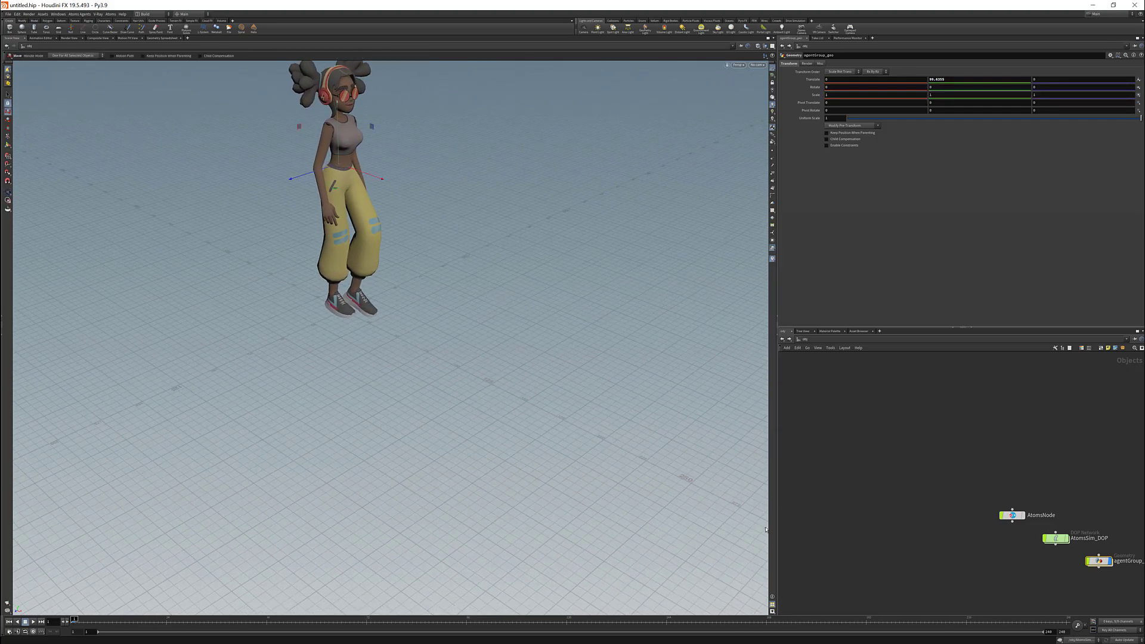
# - Play the first frames of the walk simulation and return to the start frame
pyautogui.click(33, 621)
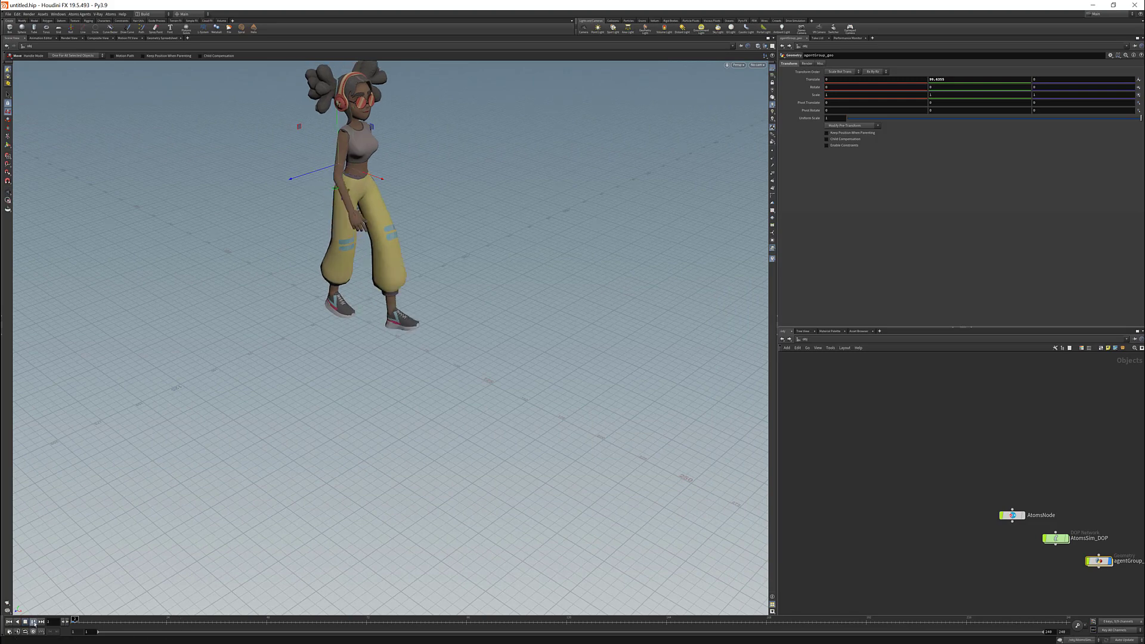
pyautogui.click(25, 621)
pyautogui.click(9, 621)
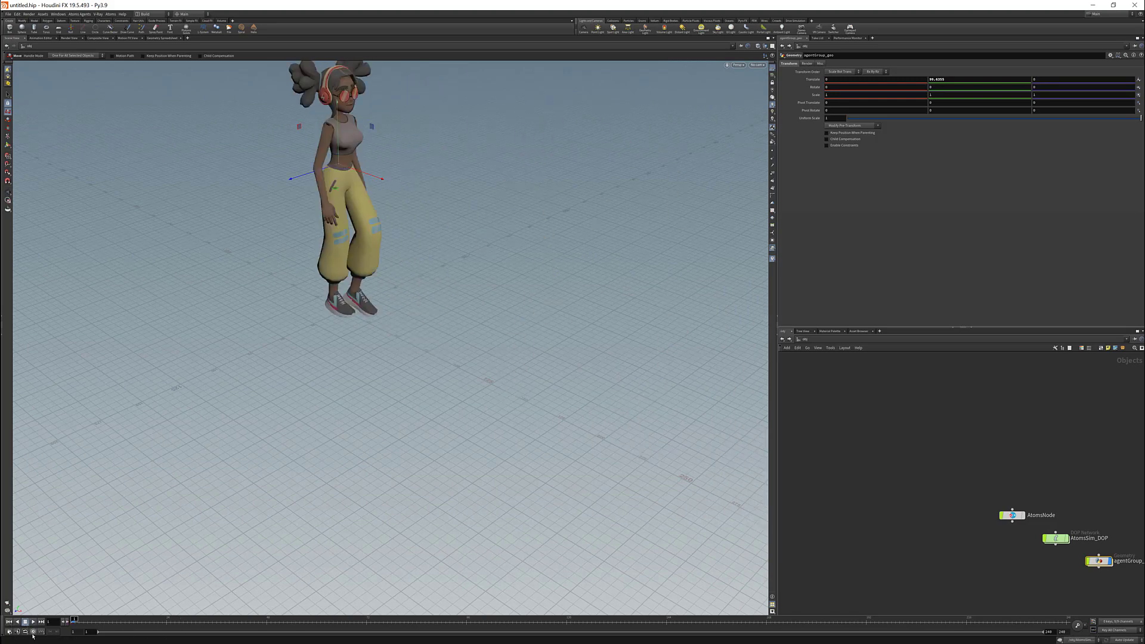
# - Turn on real-time playback, replay the walk simulation and return to the start frame
pyautogui.click(33, 631)
pyautogui.keyDown('alt'); pyautogui.scroll(-1, 235, 503); pyautogui.keyUp('alt')
pyautogui.keyDown('alt'); pyautogui.moveTo(235, 497); pyautogui.dragTo(209, 495, button='middle'); pyautogui.keyUp('alt')
pyautogui.click(33, 621)
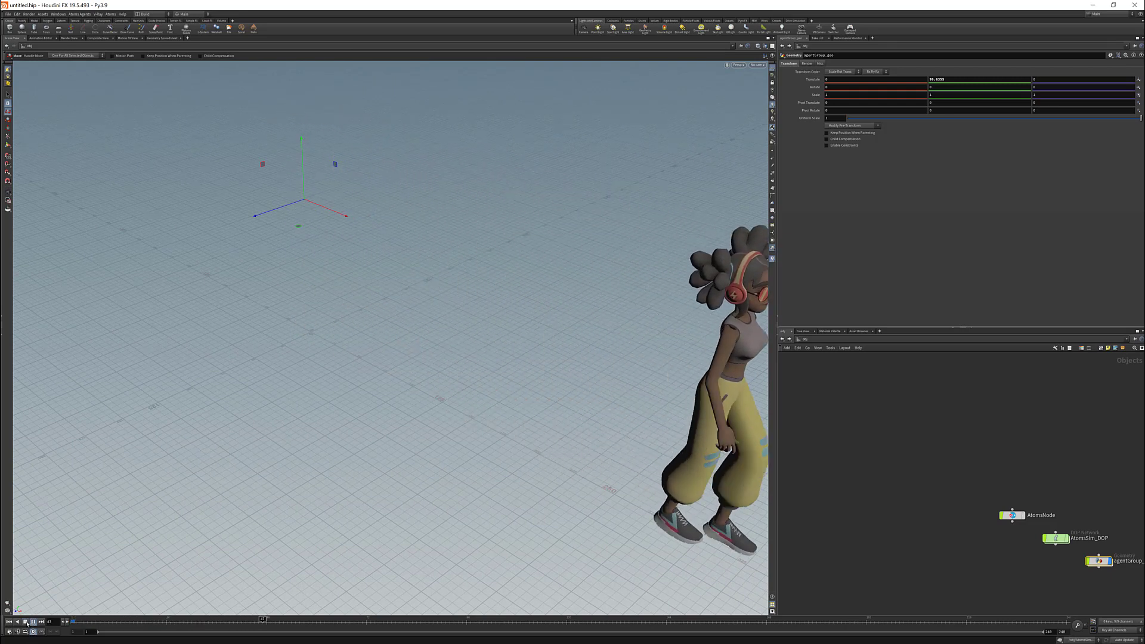
pyautogui.click(25, 622)
pyautogui.click(9, 621)
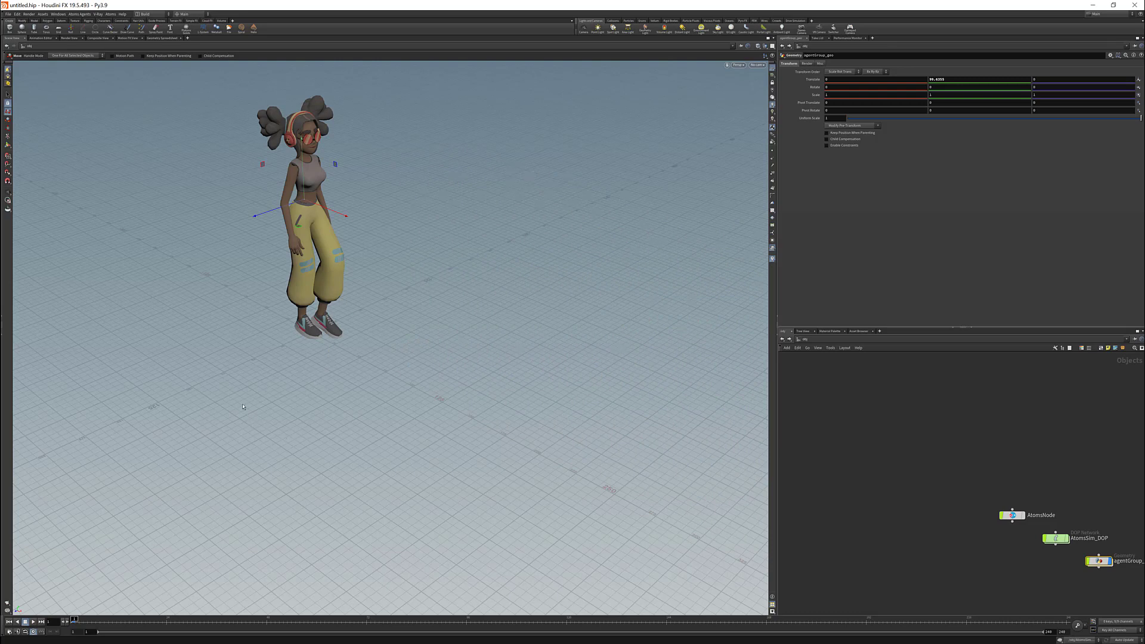
# - Set the scene's frame rate to 30 FPS and replay the walk simulation from the start frame
pyautogui.click(10, 632)
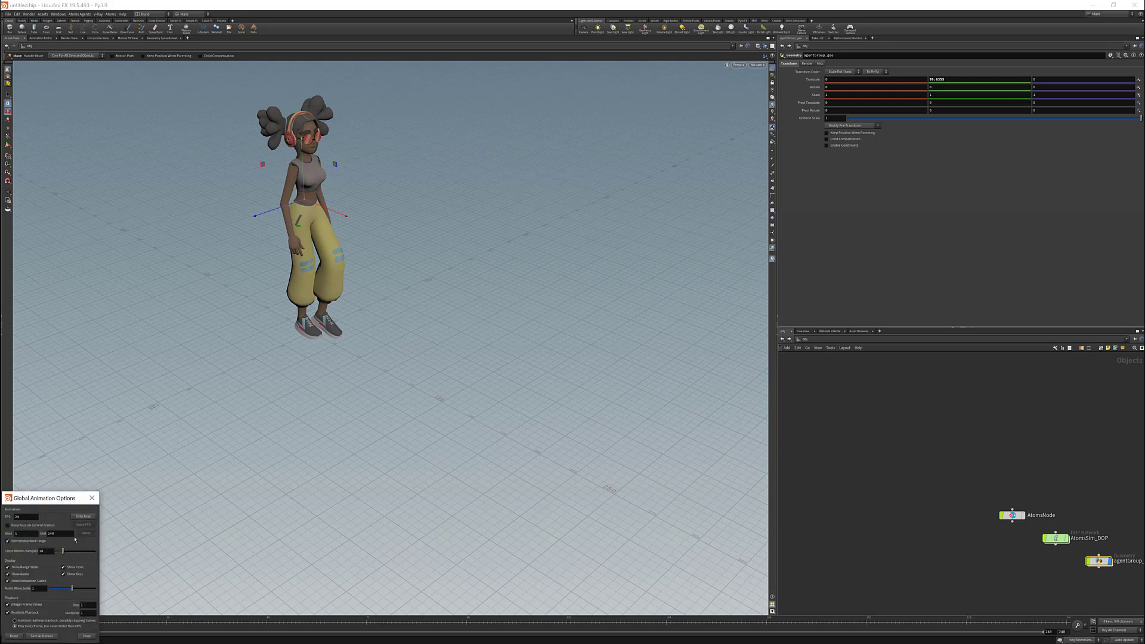
pyautogui.doubleClick(27, 516)
pyautogui.write('30')
pyautogui.press('Return')
pyautogui.click(92, 498)
pyautogui.click(33, 622)
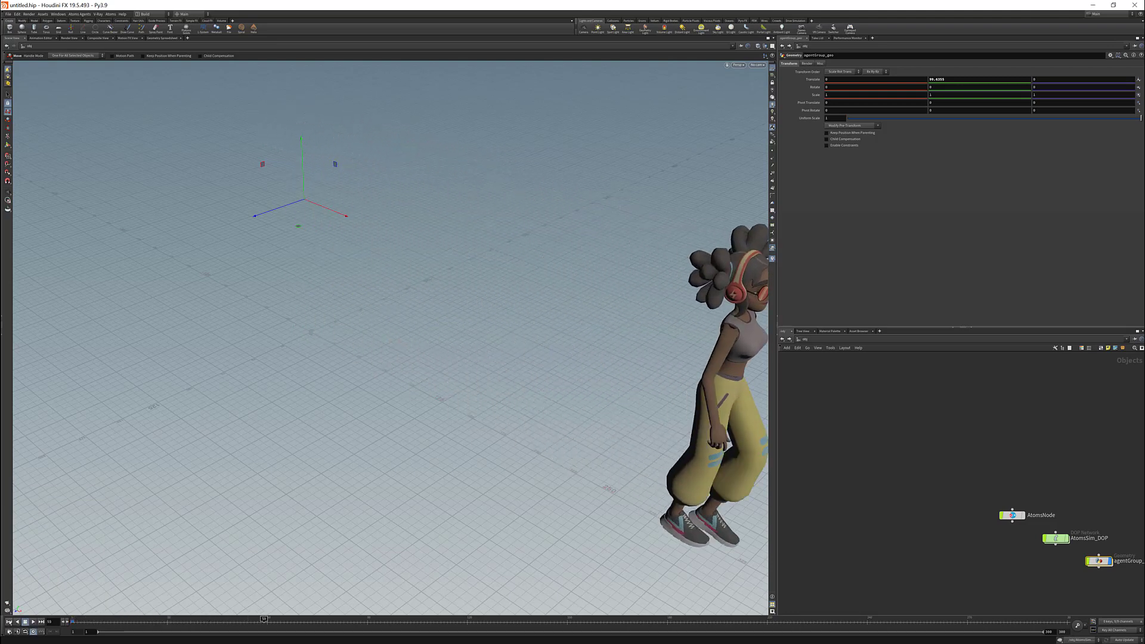
pyautogui.click(9, 622)
# - Switch the viewport from perspective to the top view
pyautogui.scroll(-4, 363, 344)
pyautogui.keyDown('alt'); pyautogui.moveTo(364, 341); pyautogui.dragTo(293, 331, button='middle'); pyautogui.keyUp('alt')
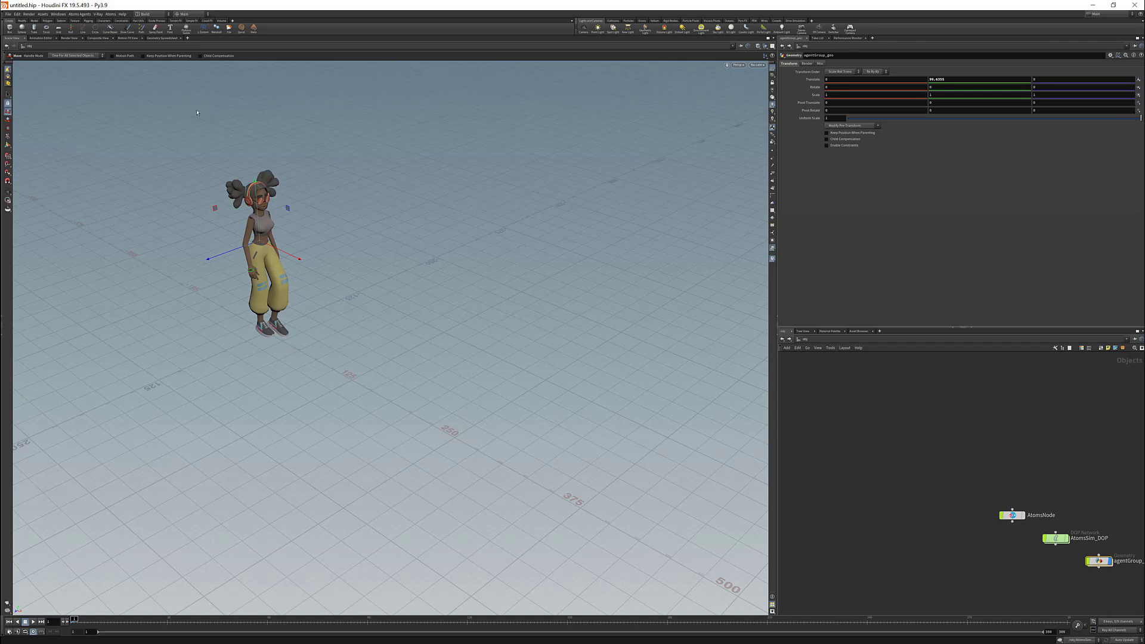
pyautogui.click(737, 64)
pyautogui.moveTo(742, 78)
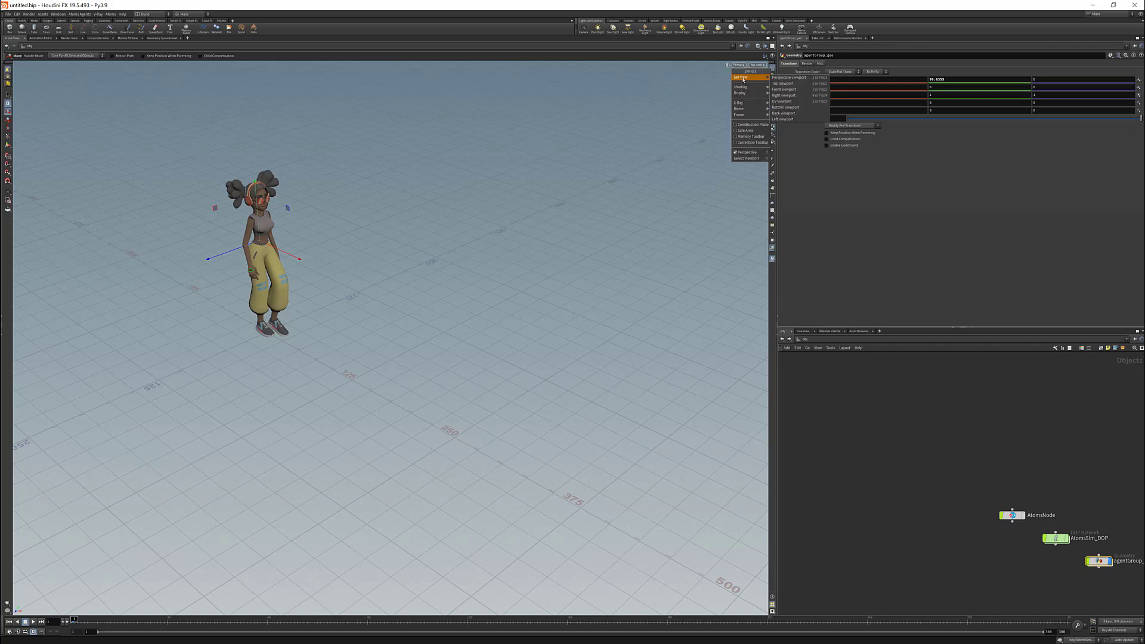
pyautogui.click(782, 83)
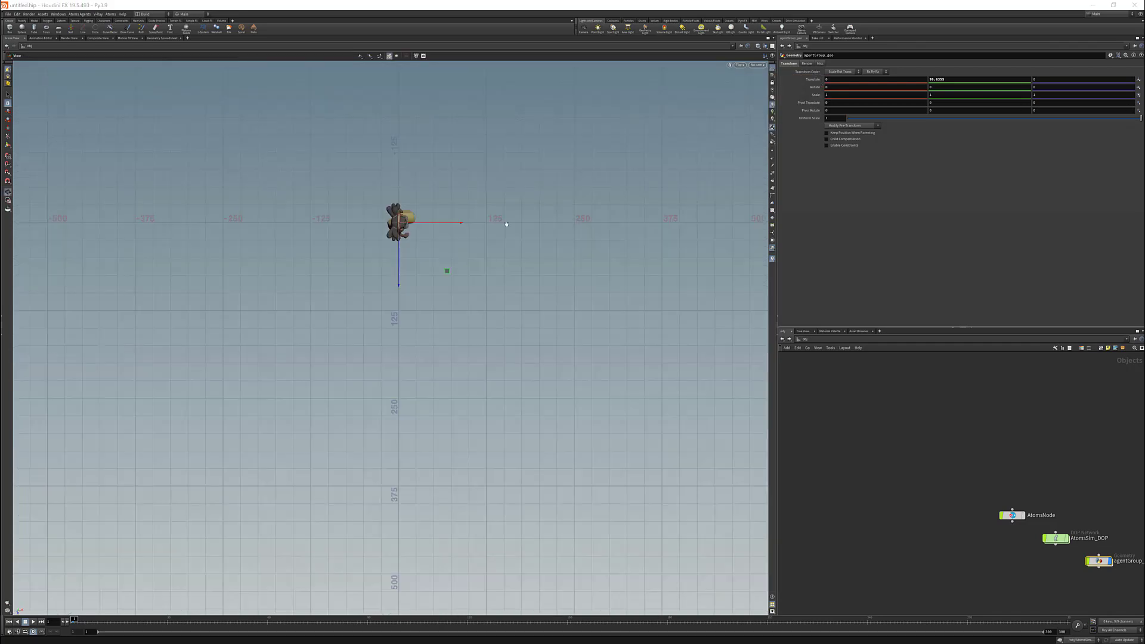
pyautogui.moveTo(448, 268); pyautogui.dragTo(387, 280, button='middle')
pyautogui.keyDown('alt'); pyautogui.moveTo(335, 225); pyautogui.dragTo(299, 392, button='right'); pyautogui.keyUp('alt')
pyautogui.keyDown('alt'); pyautogui.moveTo(298, 392); pyautogui.dragTo(301, 412, button='middle'); pyautogui.keyUp('alt')
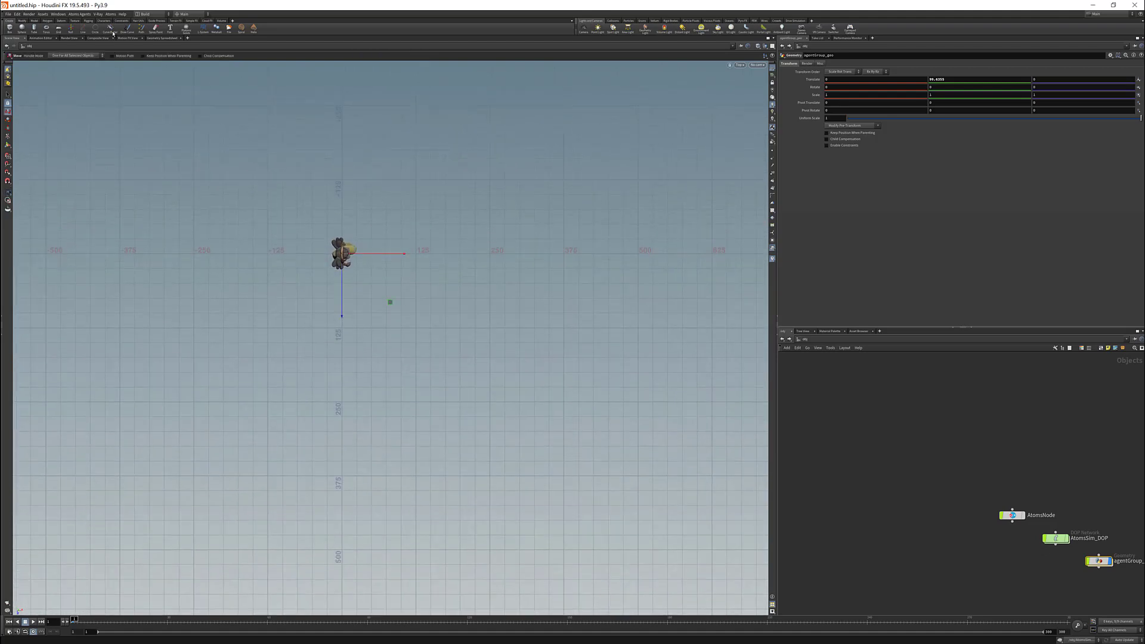
# - Draw a four-point Bezier curve starting ahead of the character and sweeping around its side to behind it, and return to the perspective view
pyautogui.click(110, 28)
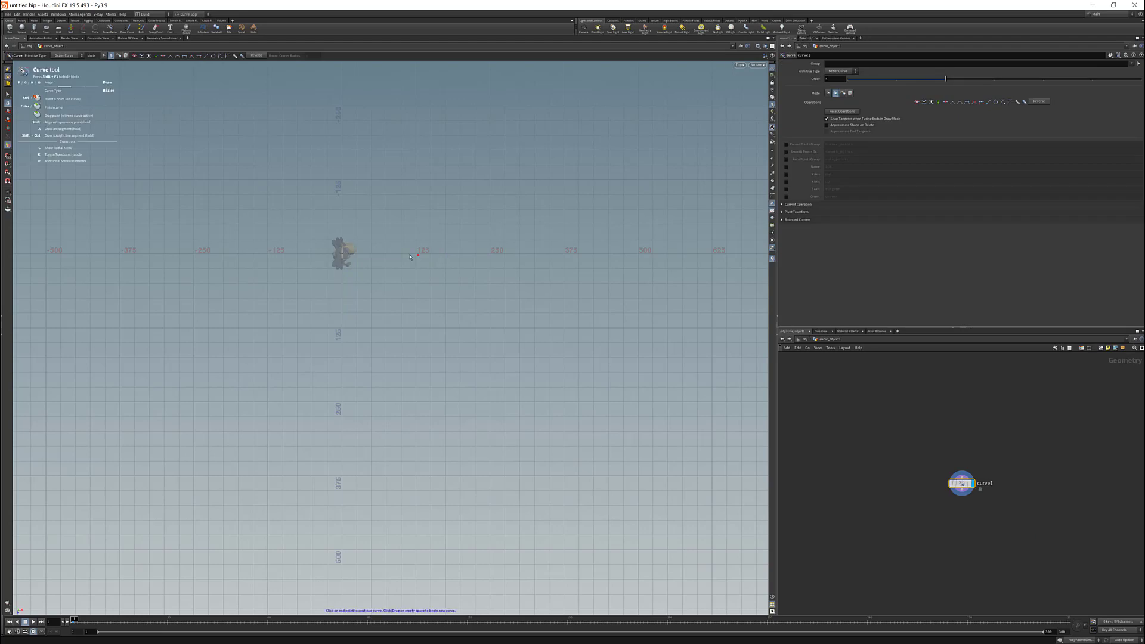
pyautogui.moveTo(409, 254); pyautogui.dragTo(441, 266)
pyautogui.moveTo(475, 347); pyautogui.dragTo(463, 382)
pyautogui.moveTo(309, 388); pyautogui.dragTo(273, 385)
pyautogui.moveTo(157, 283); pyautogui.dragTo(138, 262)
pyautogui.press('Return')
pyautogui.click(740, 65)
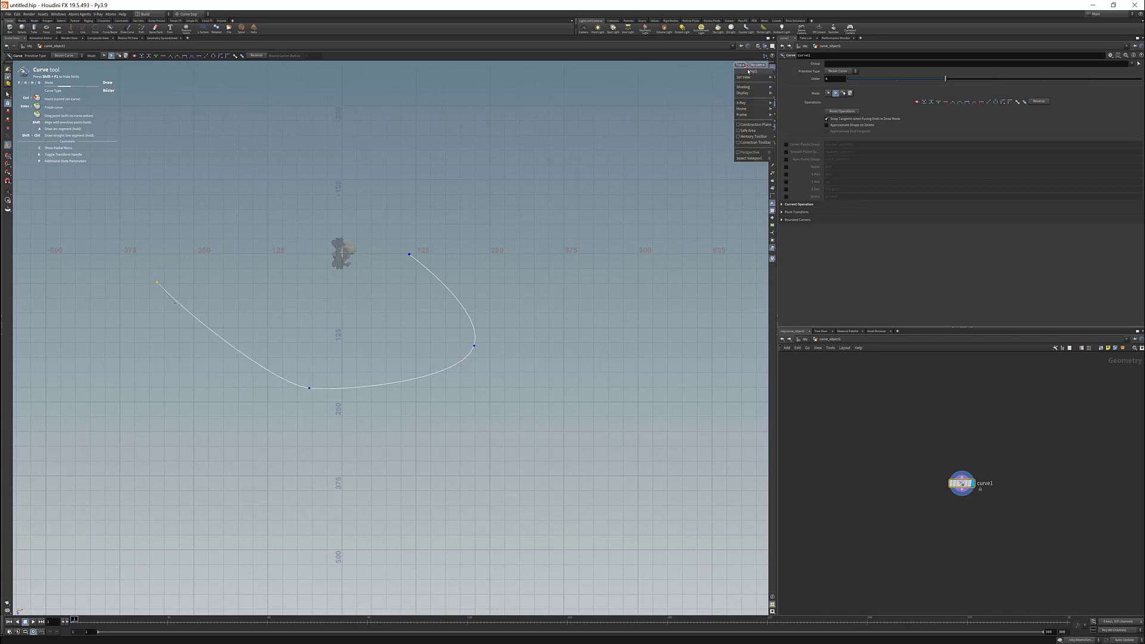
pyautogui.click(757, 77)
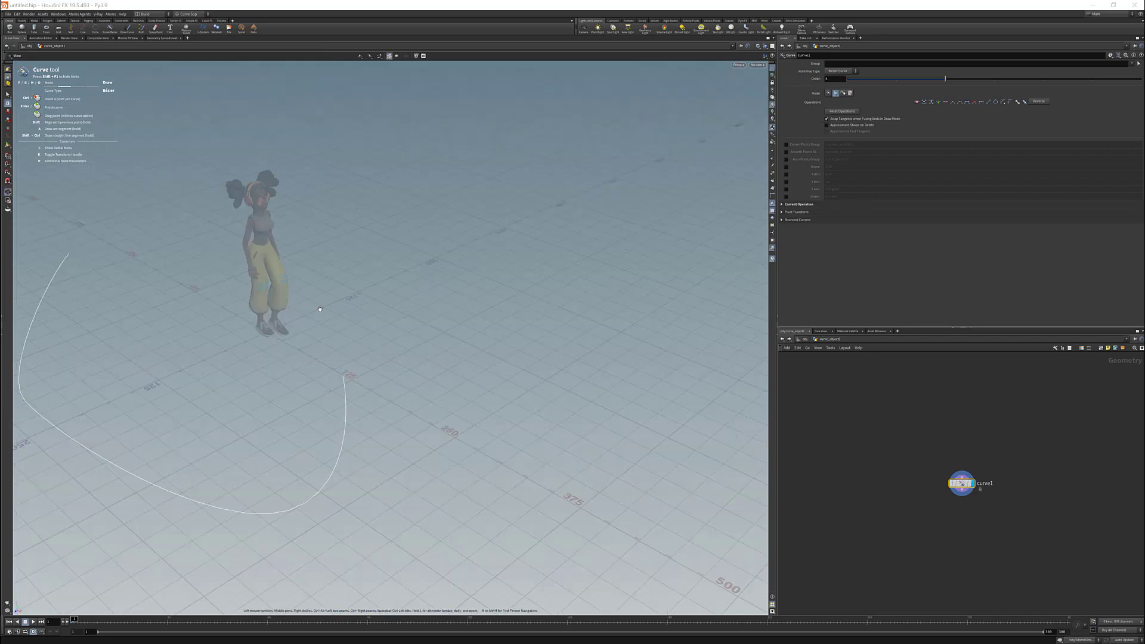
# - Leave the curve tool and open the Follow Curve module attributes of the agentGroup node inside agentGroup_geo
pyautogui.keyDown('alt'); pyautogui.moveTo(314, 310); pyautogui.dragTo(294, 316, button='right'); pyautogui.keyUp('alt')
pyautogui.click(7, 94)
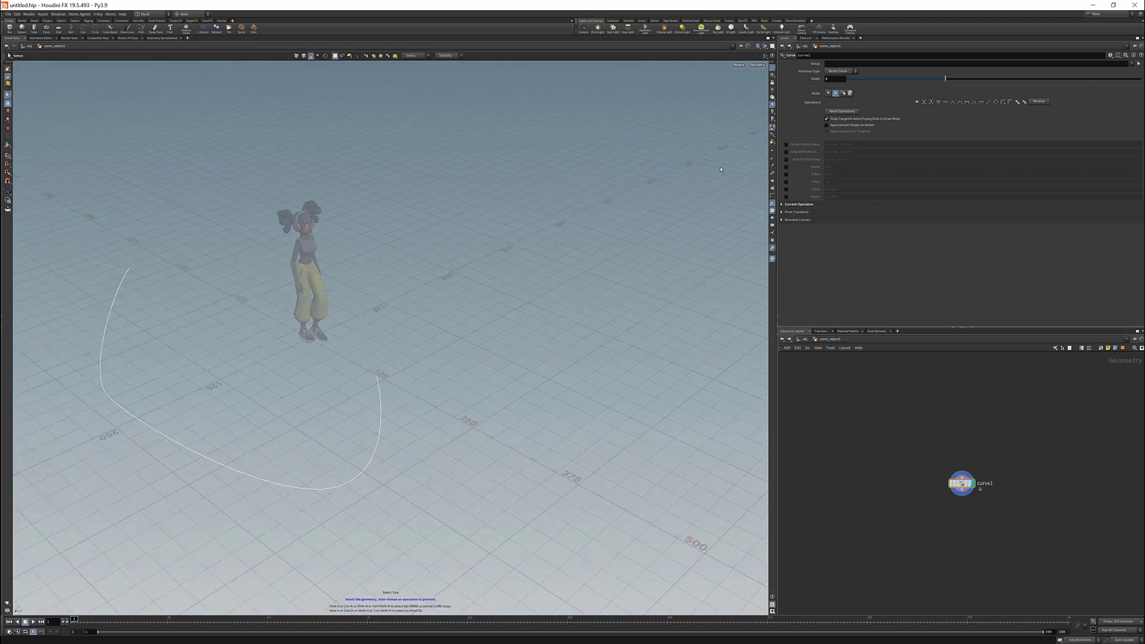
pyautogui.click(804, 339)
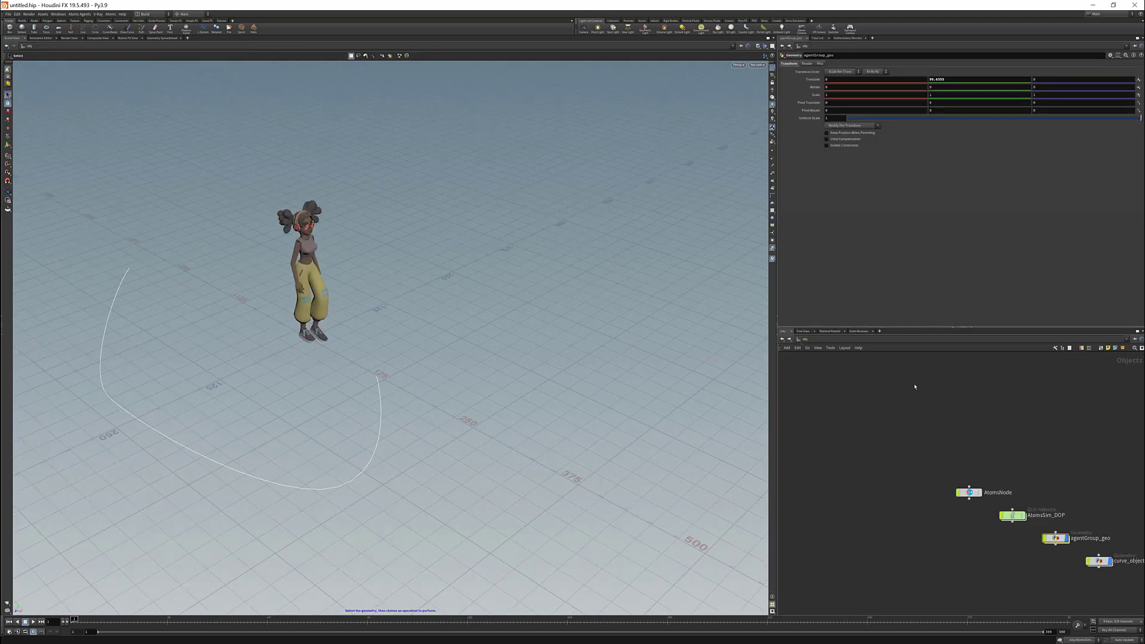
pyautogui.doubleClick(1053, 537)
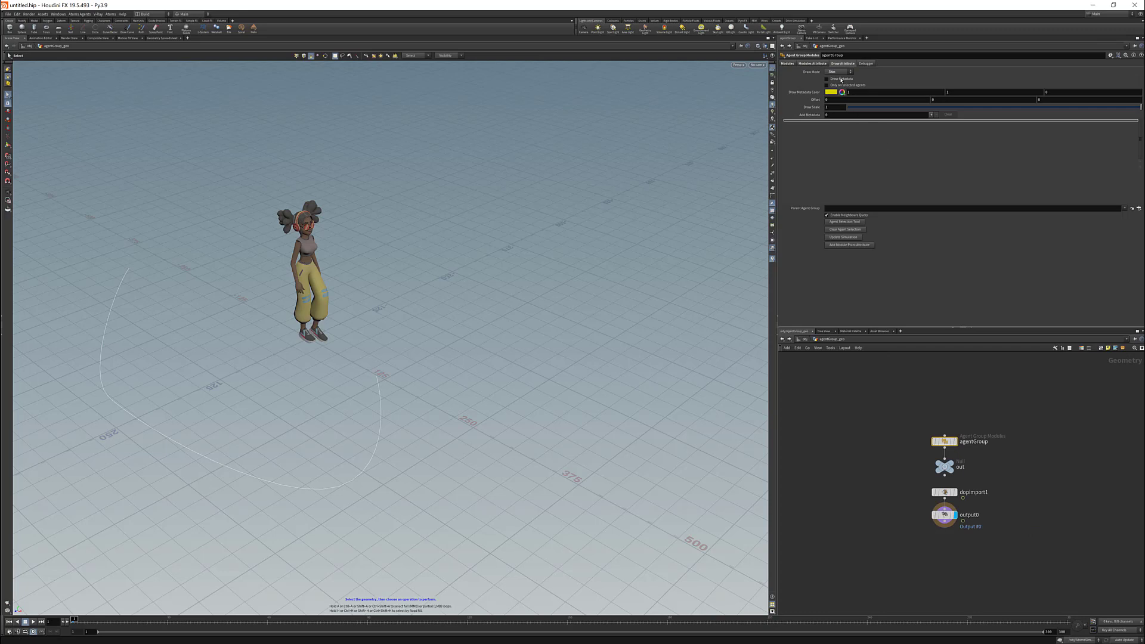
pyautogui.click(820, 64)
pyautogui.click(840, 72)
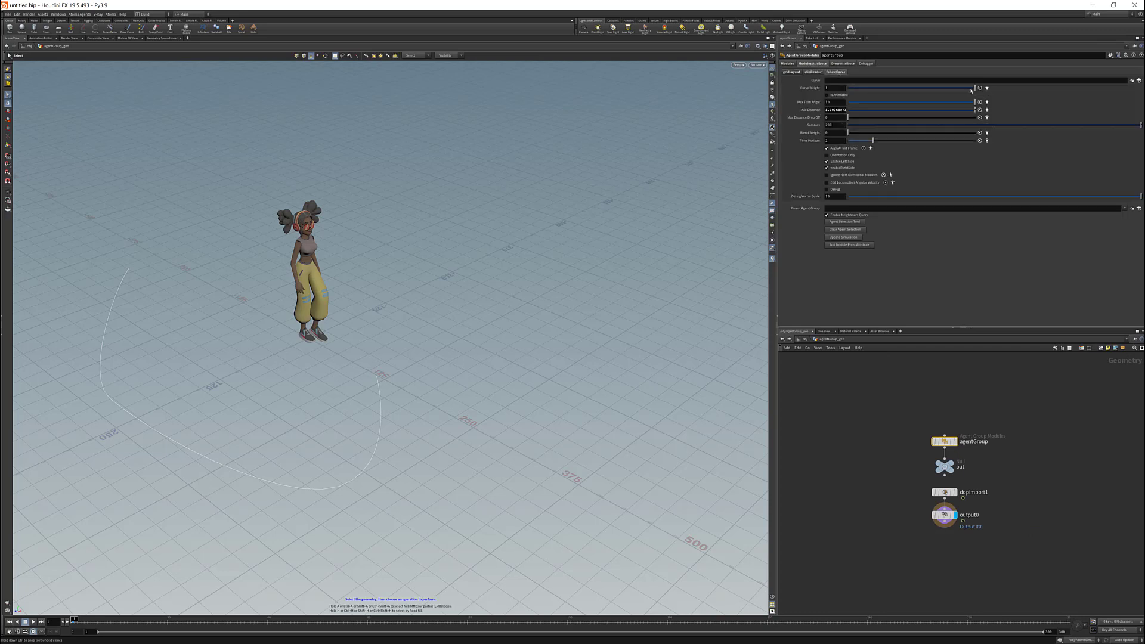
# - Assign /obj/curve_object1/curve1 as the curve the agent group follows
pyautogui.click(1137, 79)
pyautogui.click(1098, 87)
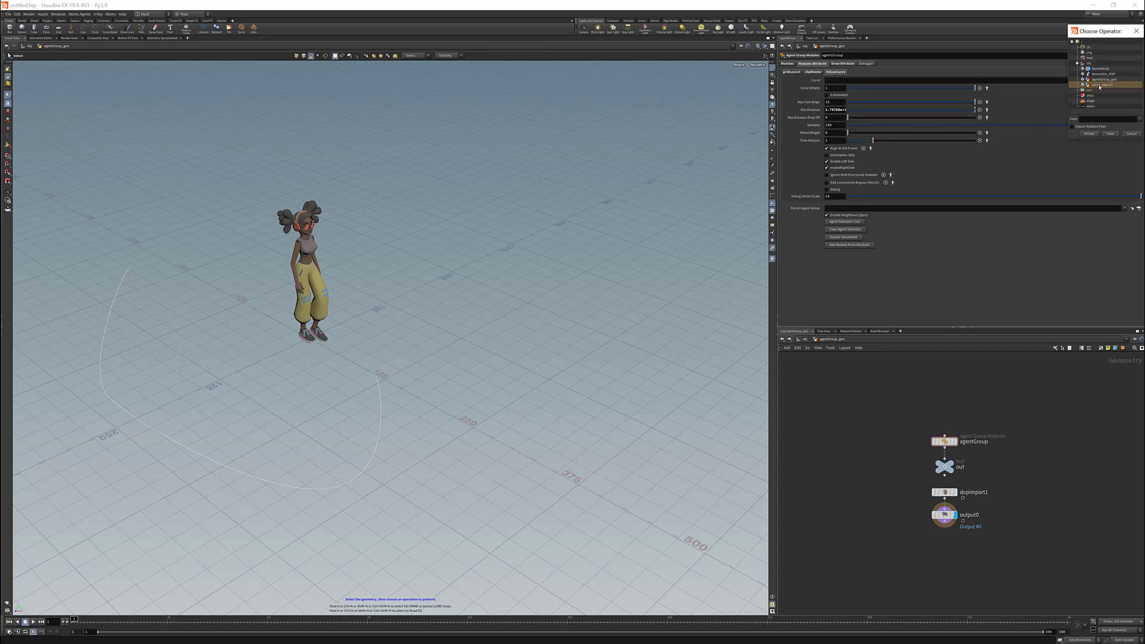
pyautogui.click(1081, 85)
pyautogui.click(1103, 90)
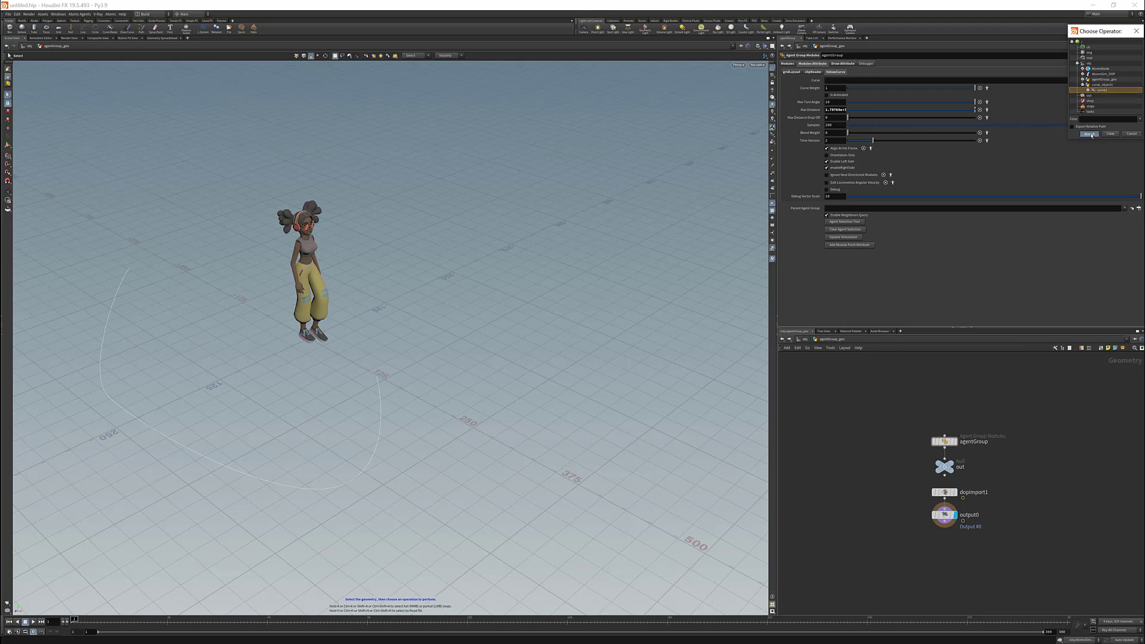
pyautogui.click(1088, 134)
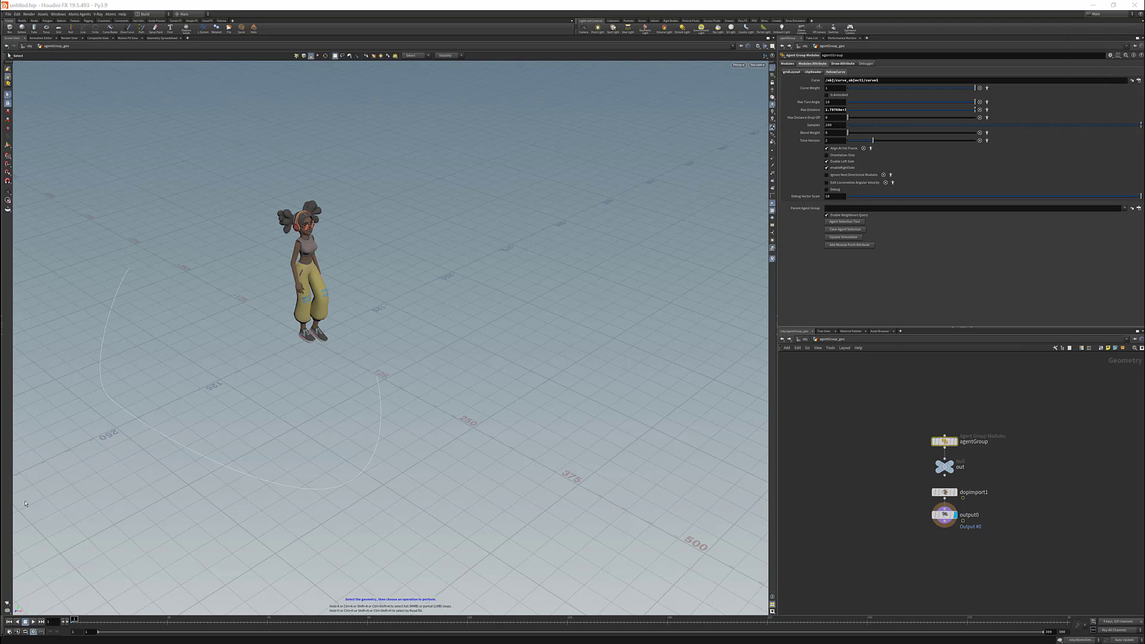
# - Play the curve-following simulation twice from the start frame, return to the start and reframe the character with the curve
pyautogui.click(33, 622)
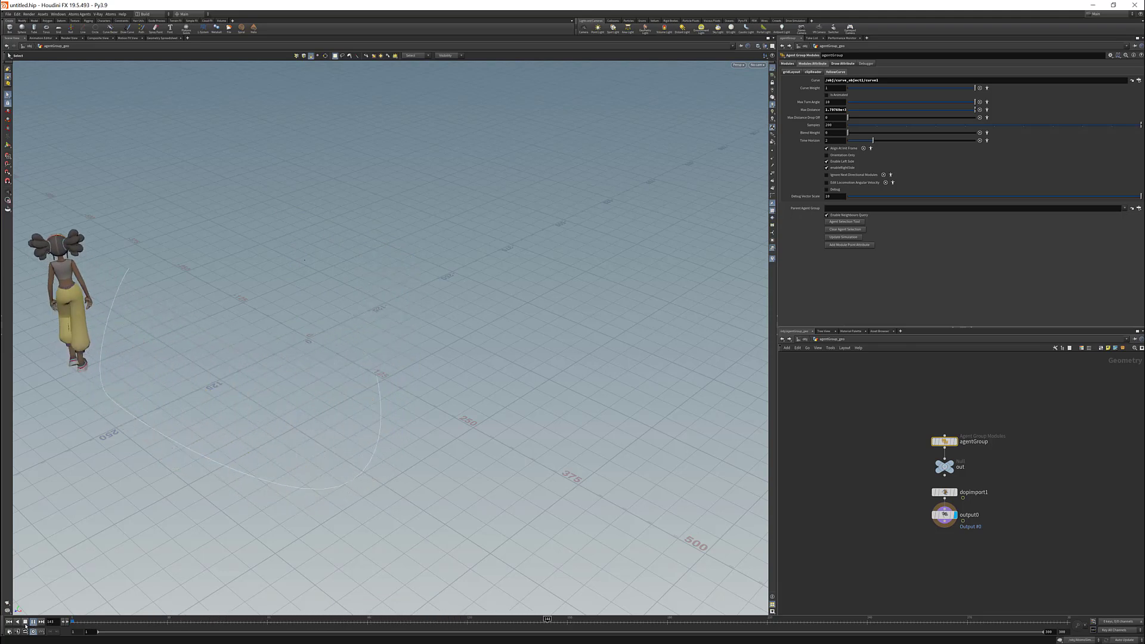
pyautogui.click(25, 623)
pyautogui.click(9, 623)
pyautogui.click(33, 623)
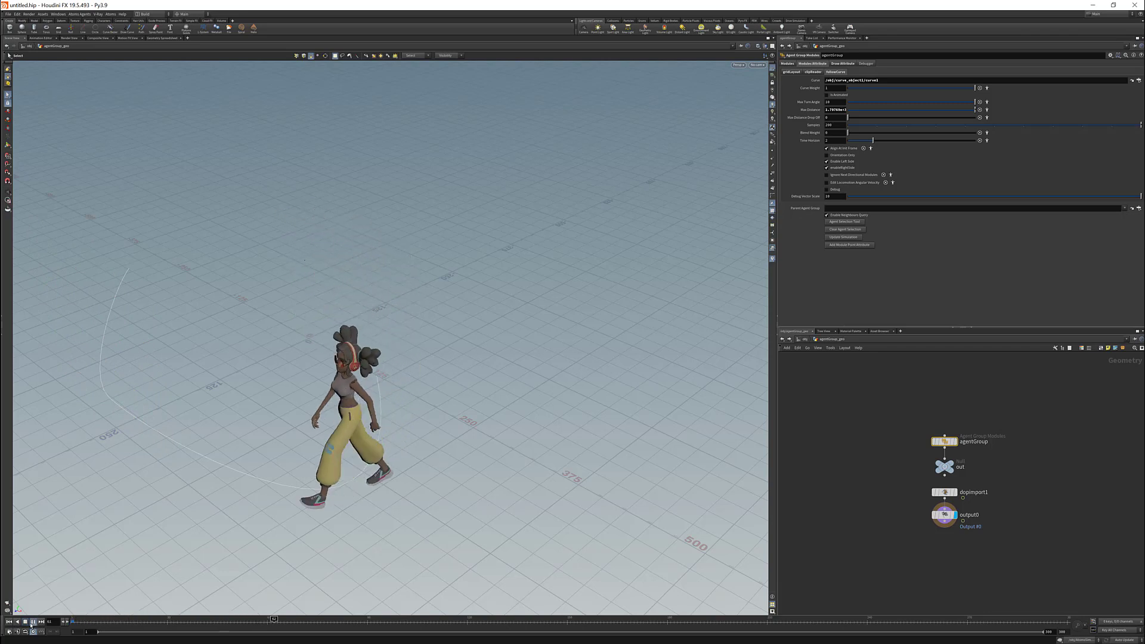
pyautogui.click(25, 621)
pyautogui.click(9, 621)
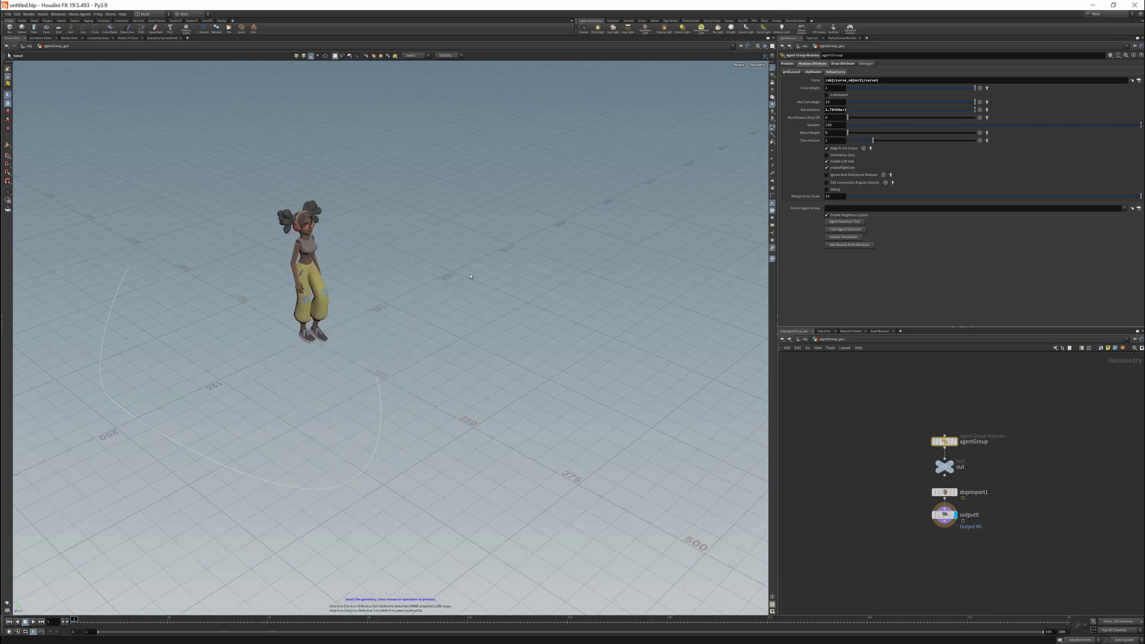
pyautogui.press('Escape')
pyautogui.moveTo(470, 276); pyautogui.dragTo(444, 237)
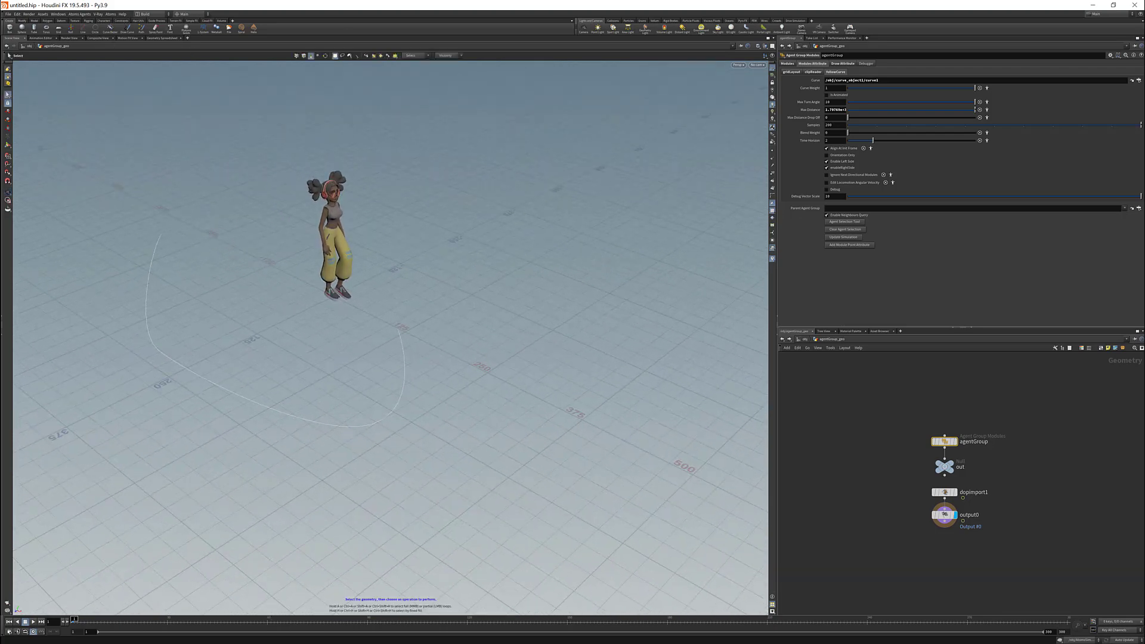
# - Bring the Atoms UI window into view, enlarge it and display the joint world positions around the feet in the walk clip preview
pyautogui.moveTo(1144, 56); pyautogui.dragTo(261, 53)
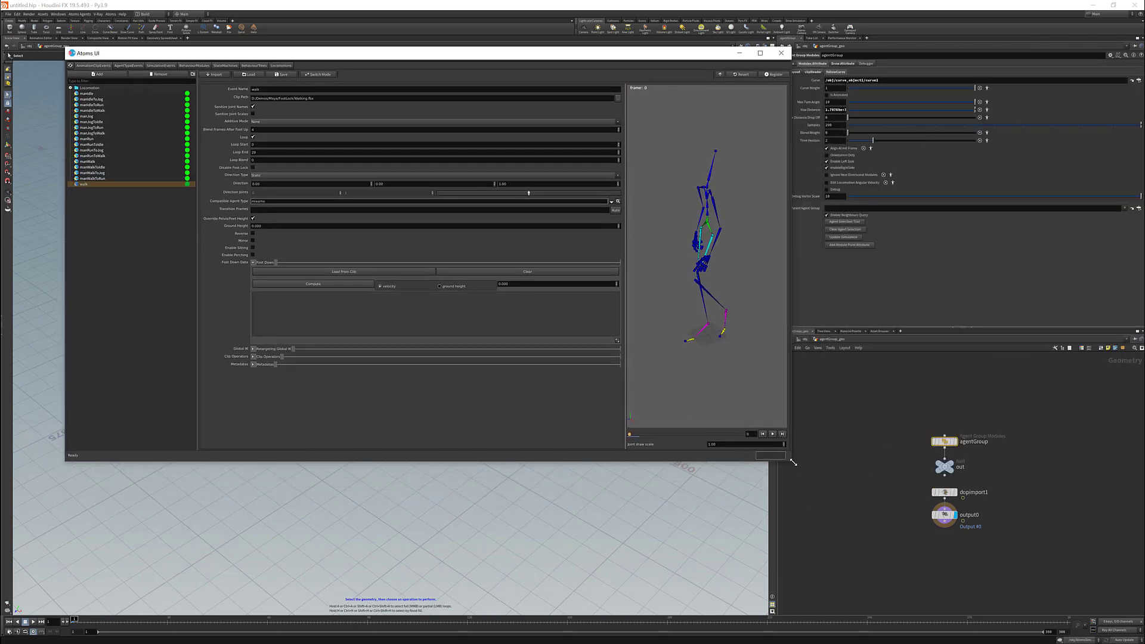
pyautogui.moveTo(792, 461); pyautogui.dragTo(871, 533)
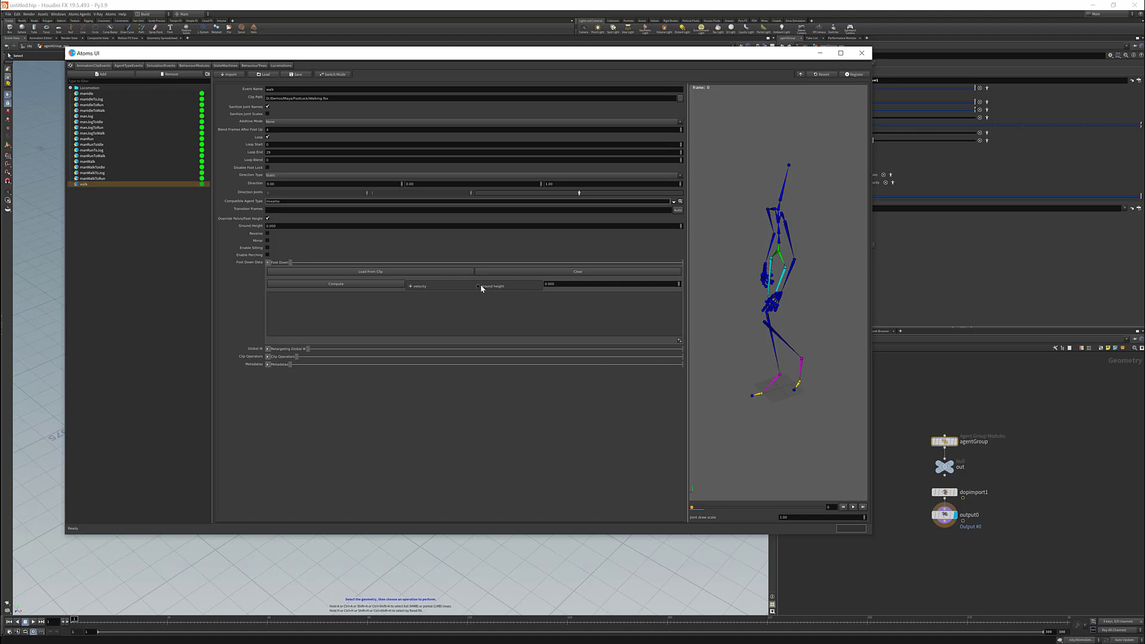
pyautogui.moveTo(783, 372); pyautogui.dragTo(795, 333, button='middle')
pyautogui.scroll(3, 783, 358)
pyautogui.rightClick(778, 334)
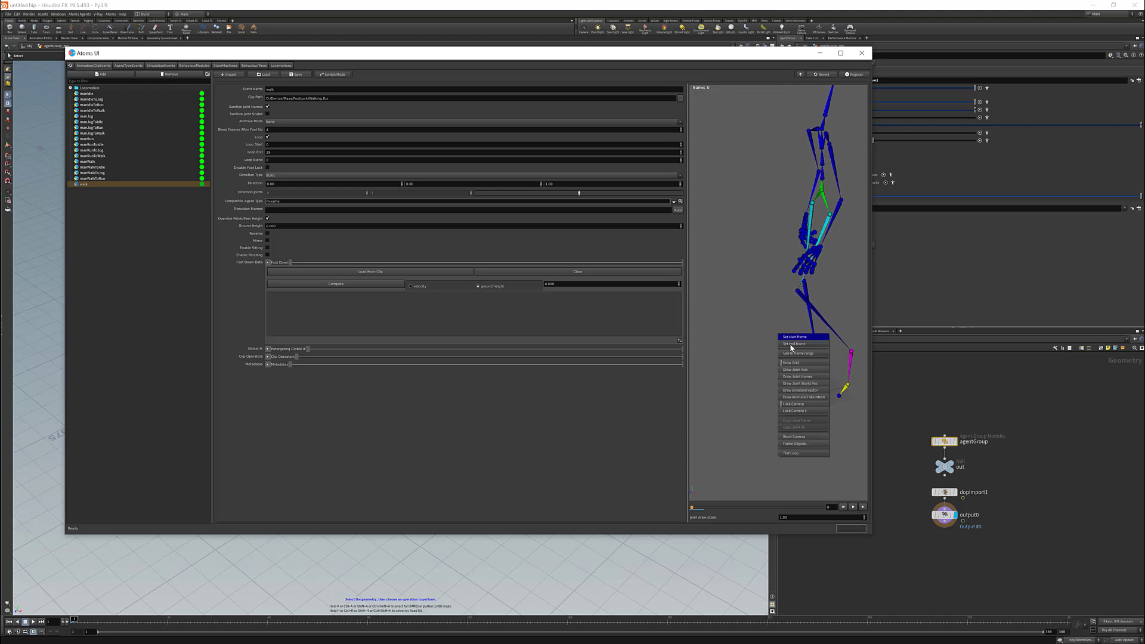
pyautogui.click(796, 384)
pyautogui.scroll(3, 765, 322)
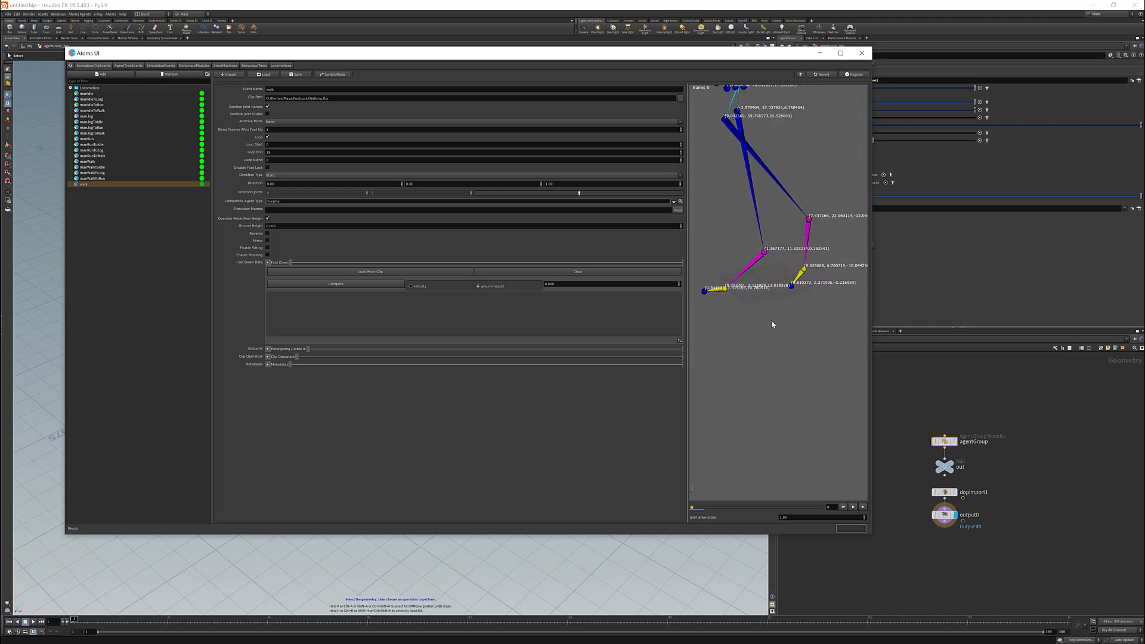
pyautogui.moveTo(771, 321); pyautogui.dragTo(770, 297, button='middle')
pyautogui.moveTo(771, 296); pyautogui.dragTo(773, 306)
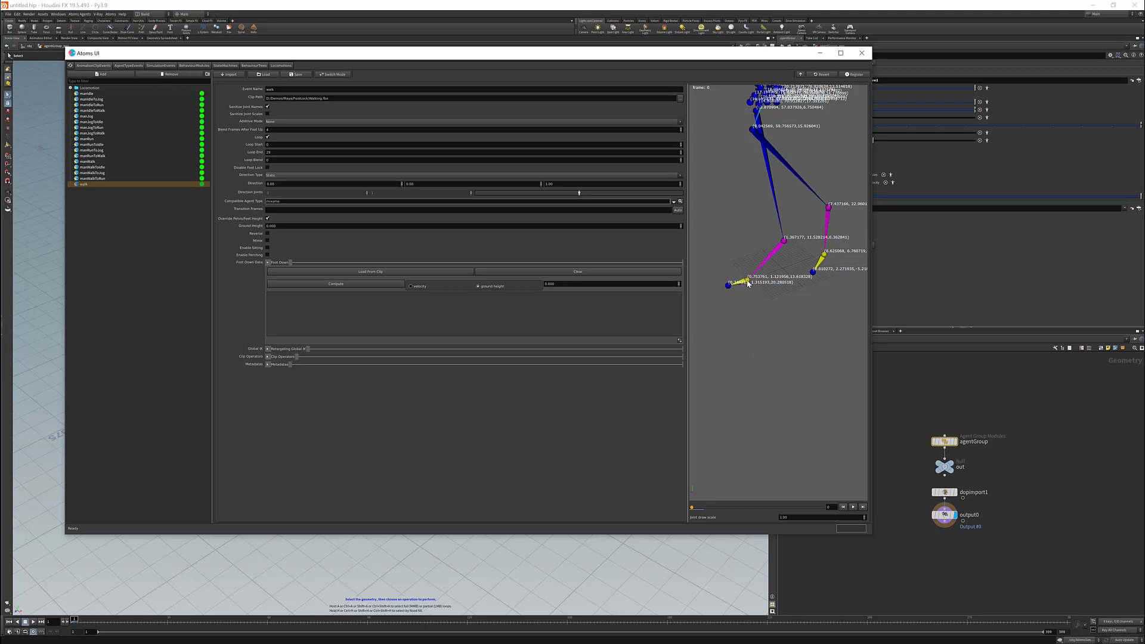
# - Compute the walk clip's foot-down data by ground height with a threshold of 1.15
pyautogui.click(642, 287)
pyautogui.write('1.15')
pyautogui.press('Return')
pyautogui.click(365, 285)
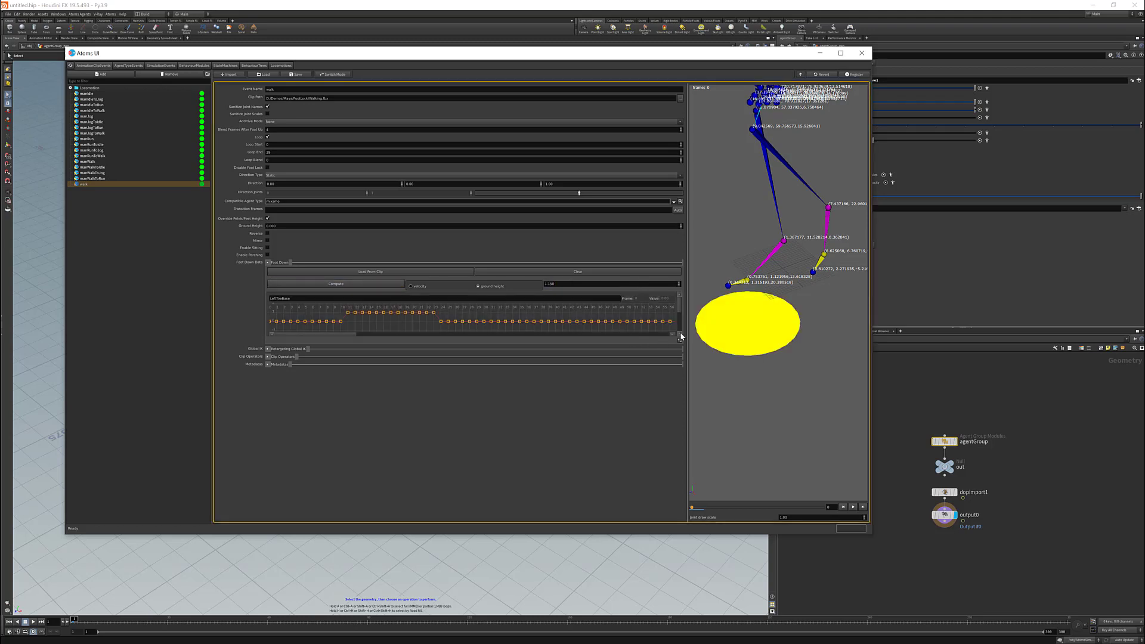
# - Hide the joint world positions and frame the whole skeleton in the clip preview
pyautogui.scroll(-4, 740, 315)
pyautogui.rightClick(779, 243)
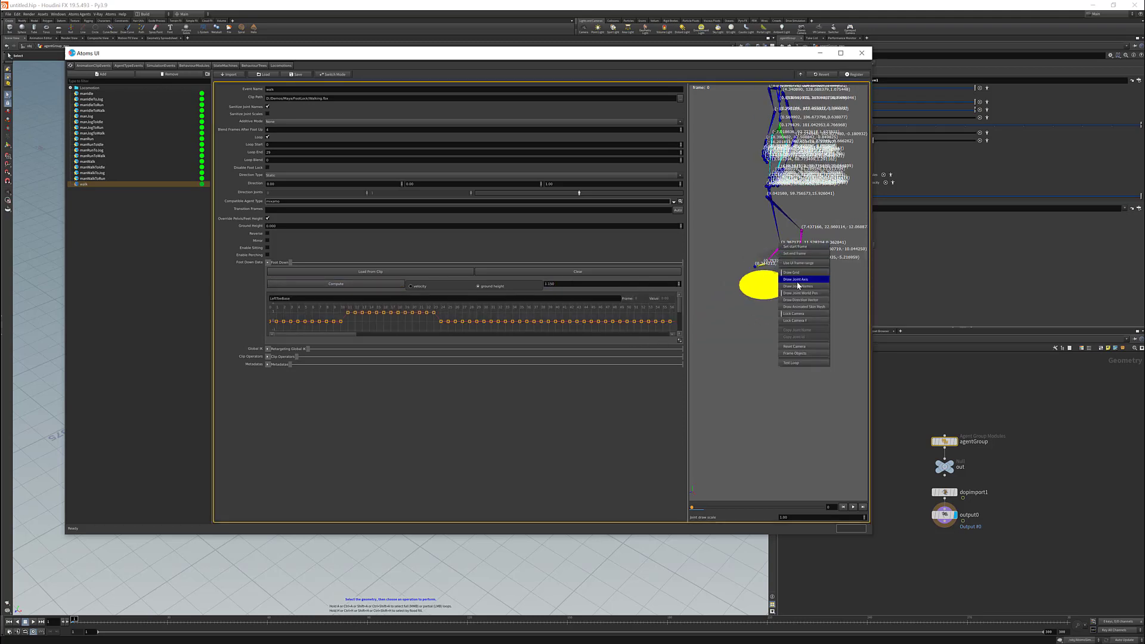
pyautogui.click(803, 293)
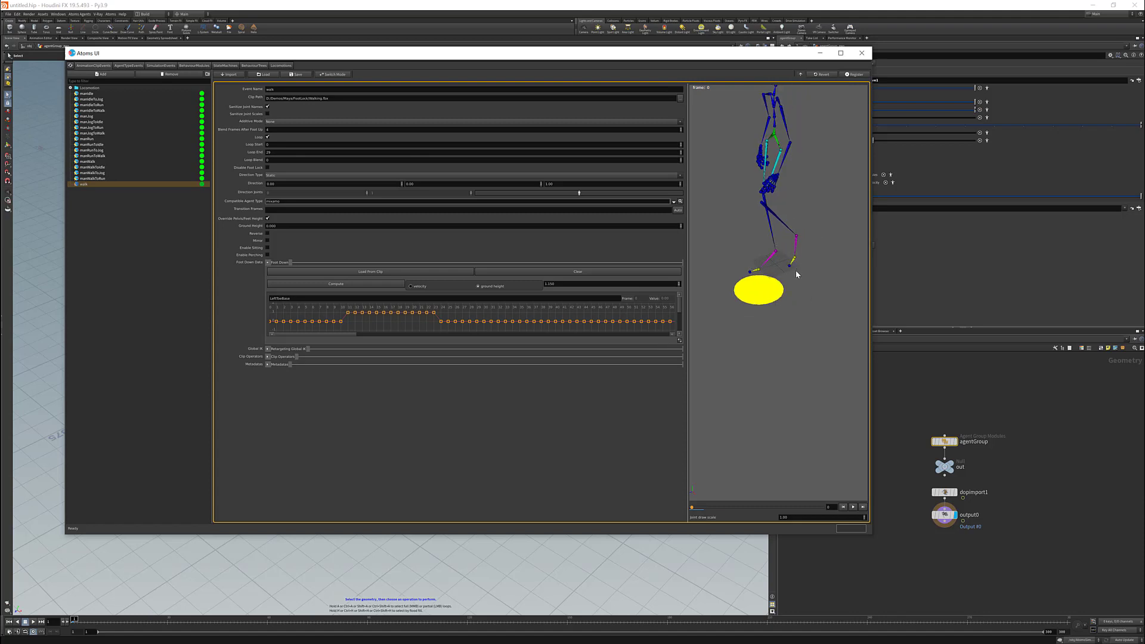
pyautogui.moveTo(796, 271); pyautogui.dragTo(791, 316, button='middle')
pyautogui.scroll(-1, 791, 316)
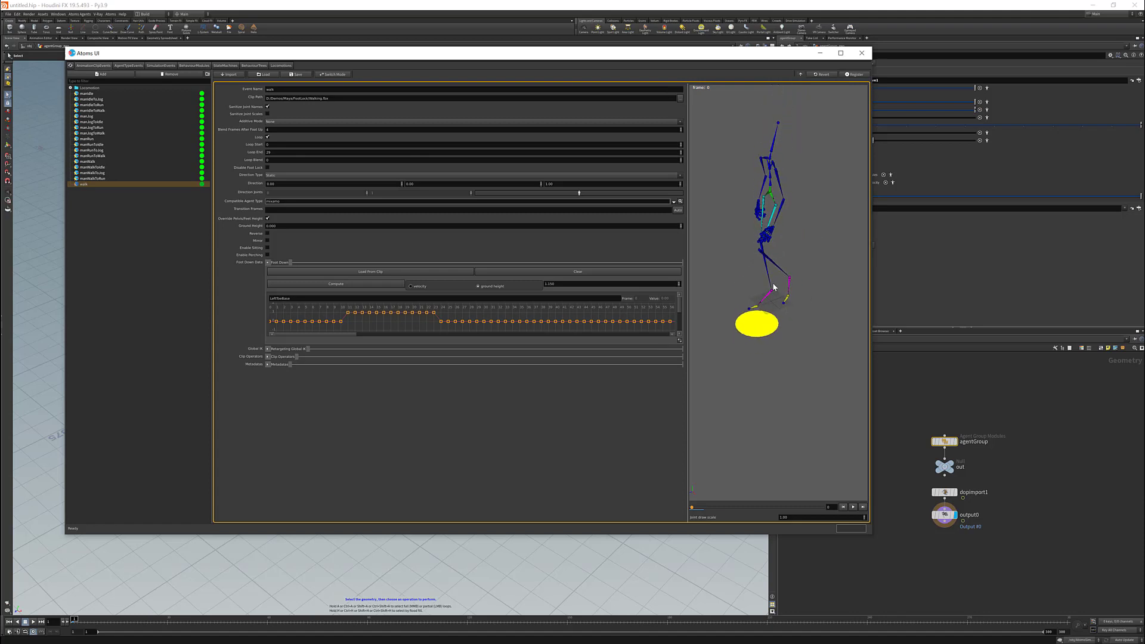
# - Enlarge the foot-down data area, go to frame 25 and set the RightToeBase keys at frames 25 to 28 to 1.00
pyautogui.click(863, 507)
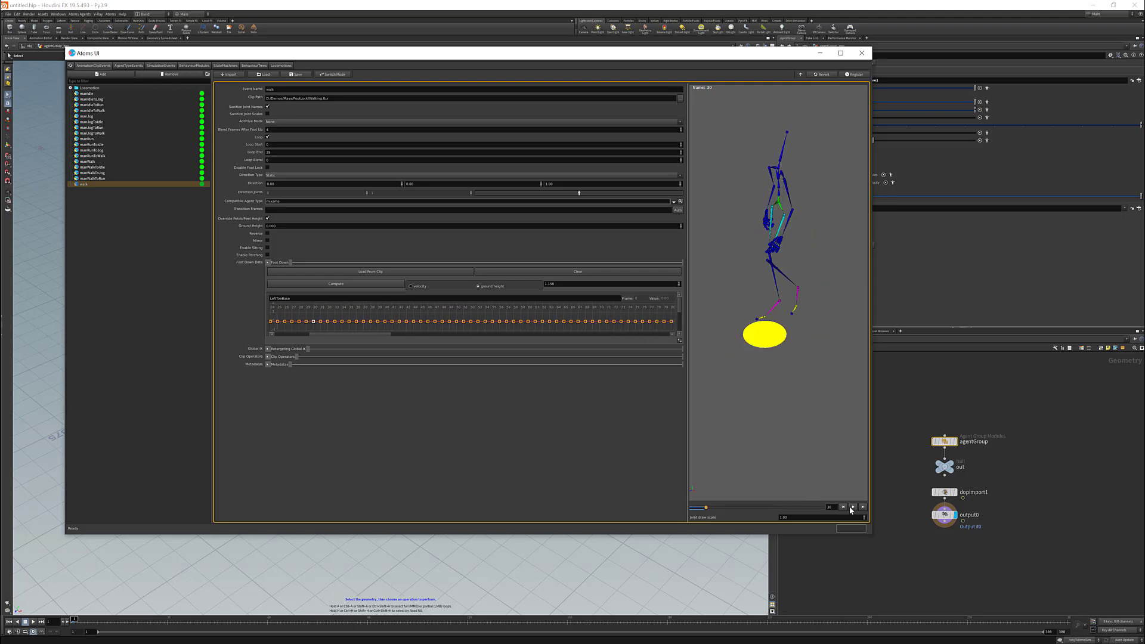
pyautogui.click(842, 506)
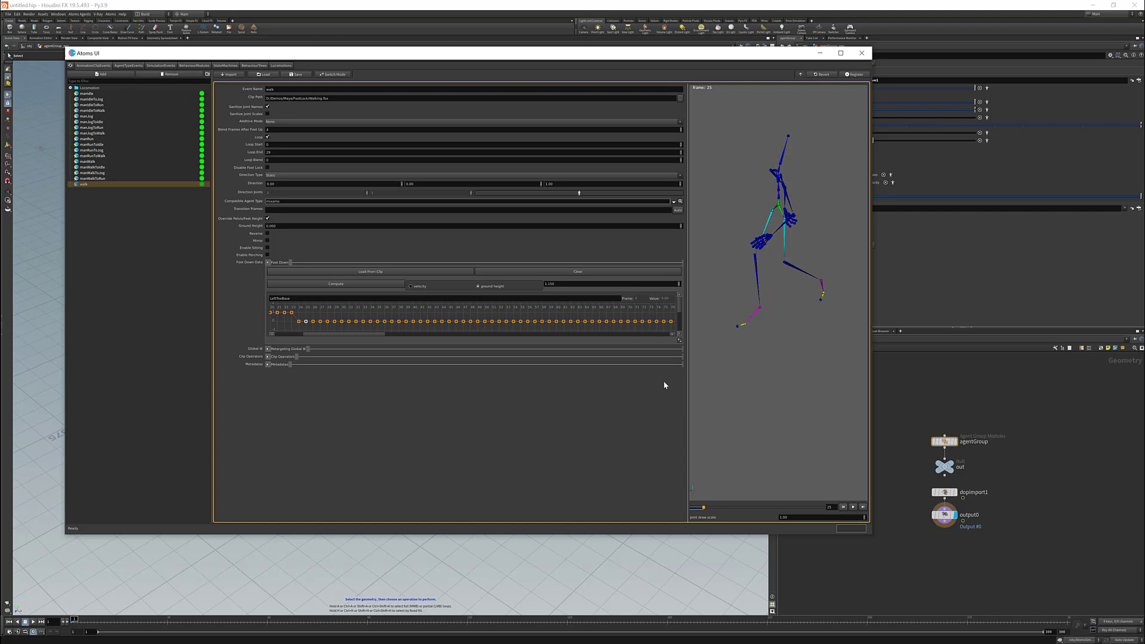
pyautogui.click(864, 507)
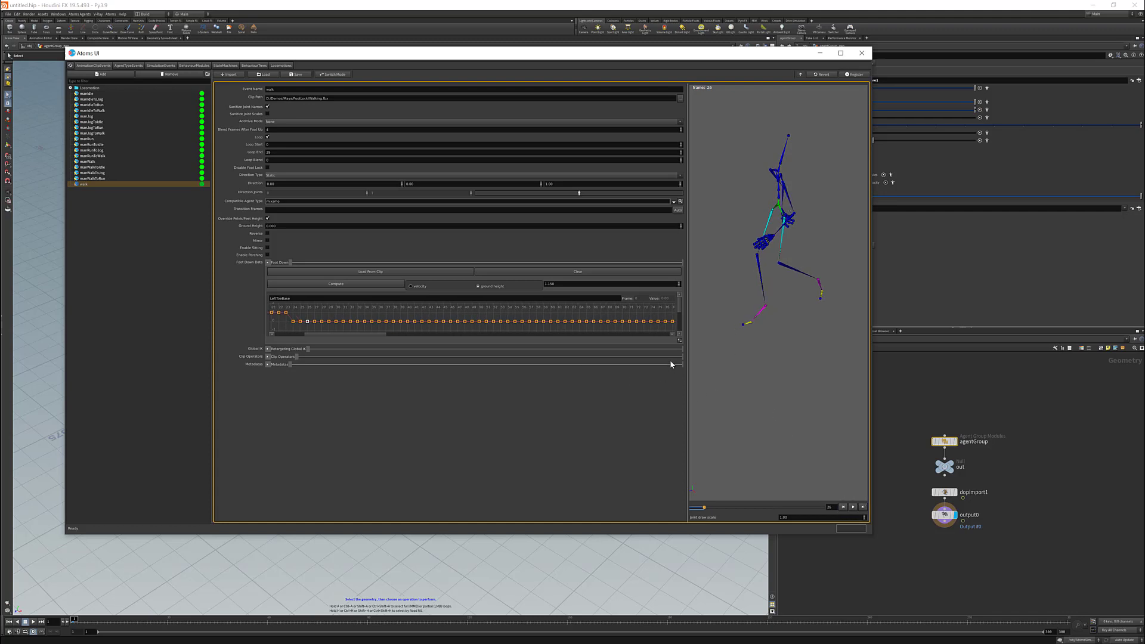
pyautogui.moveTo(679, 340); pyautogui.dragTo(639, 407)
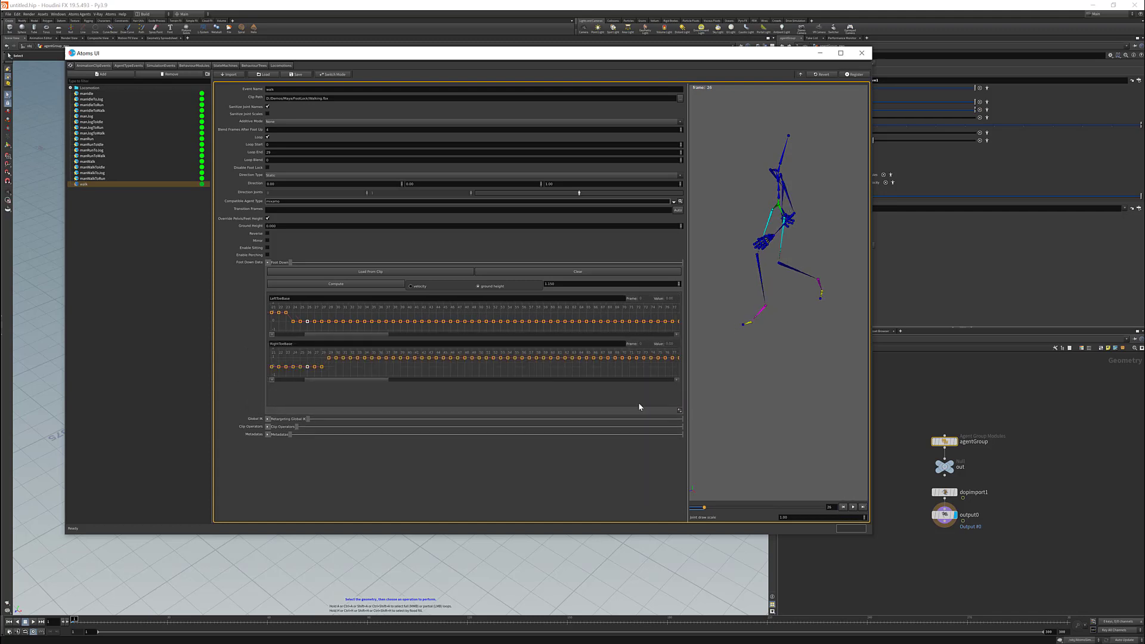
pyautogui.click(842, 507)
pyautogui.moveTo(305, 359)
pyautogui.mouseDown()
pyautogui.moveTo(327, 372)
pyautogui.moveTo(328, 360)
pyautogui.mouseUp()
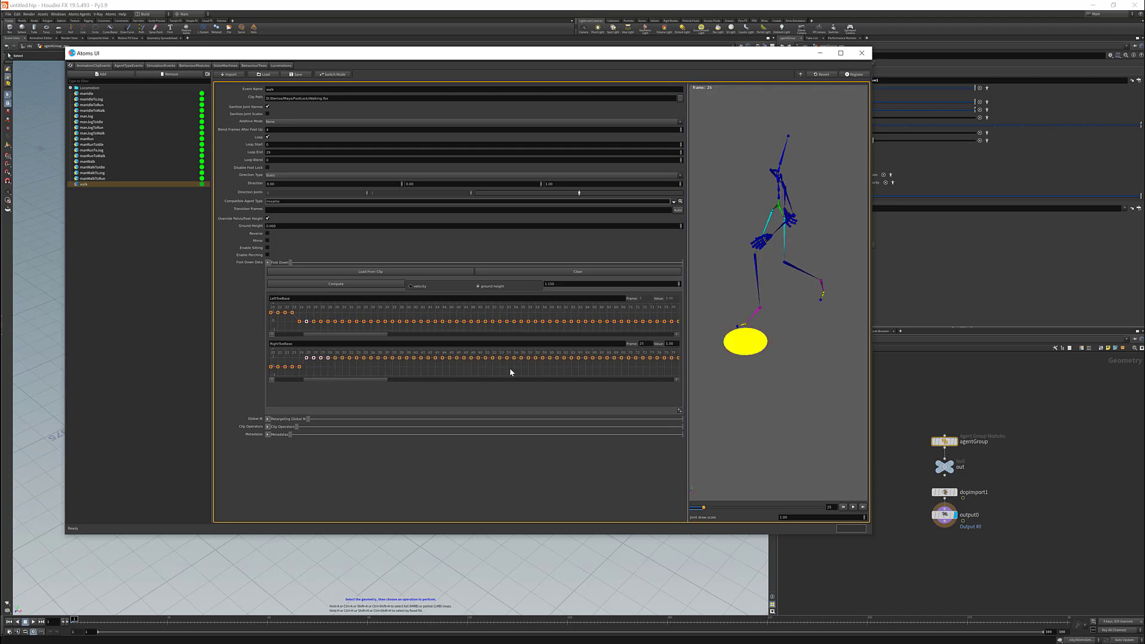
# - Step through the walk clip frames to check the foot contacts in the preview, and close the Atoms UI window
pyautogui.click(862, 506)
pyautogui.click(862, 507)
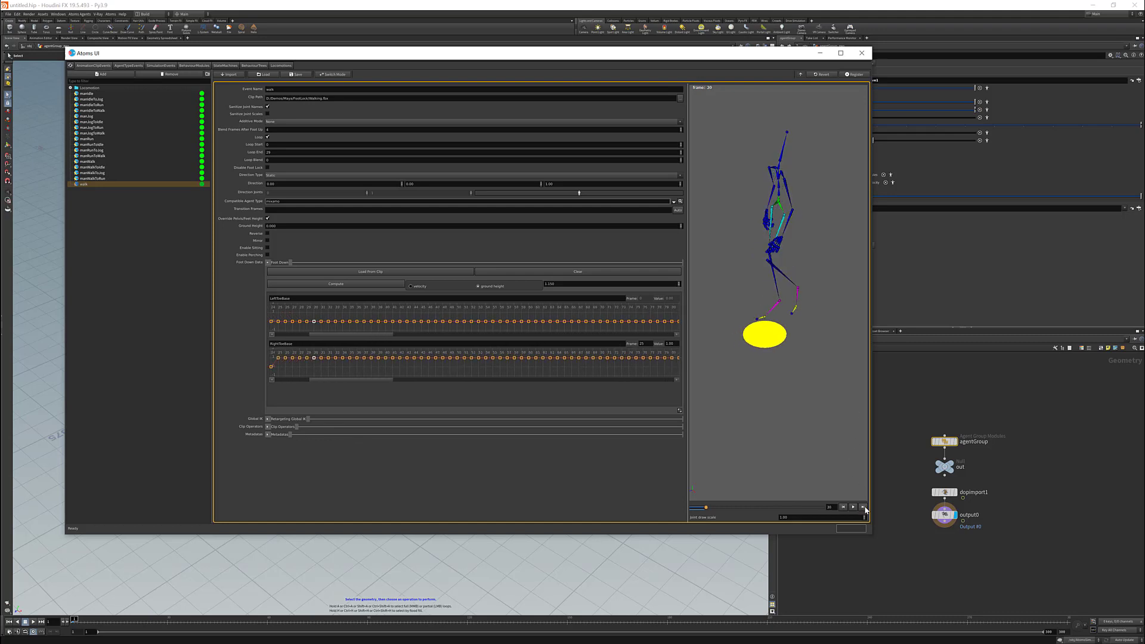
pyautogui.click(843, 507)
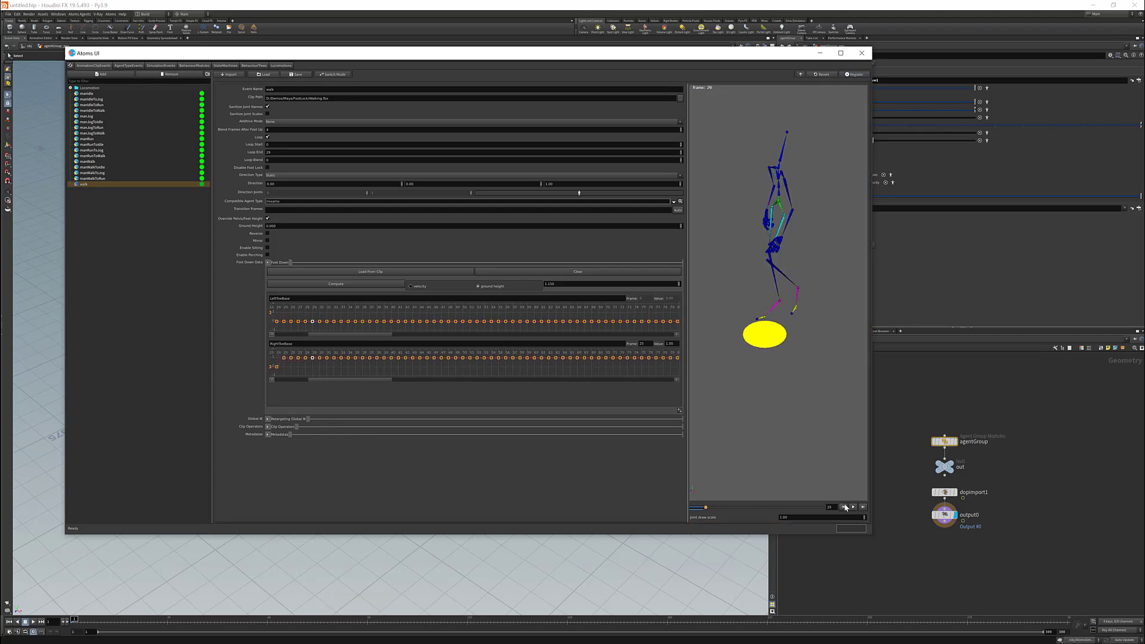
pyautogui.click(842, 507)
pyautogui.click(842, 507)
pyautogui.click(842, 506)
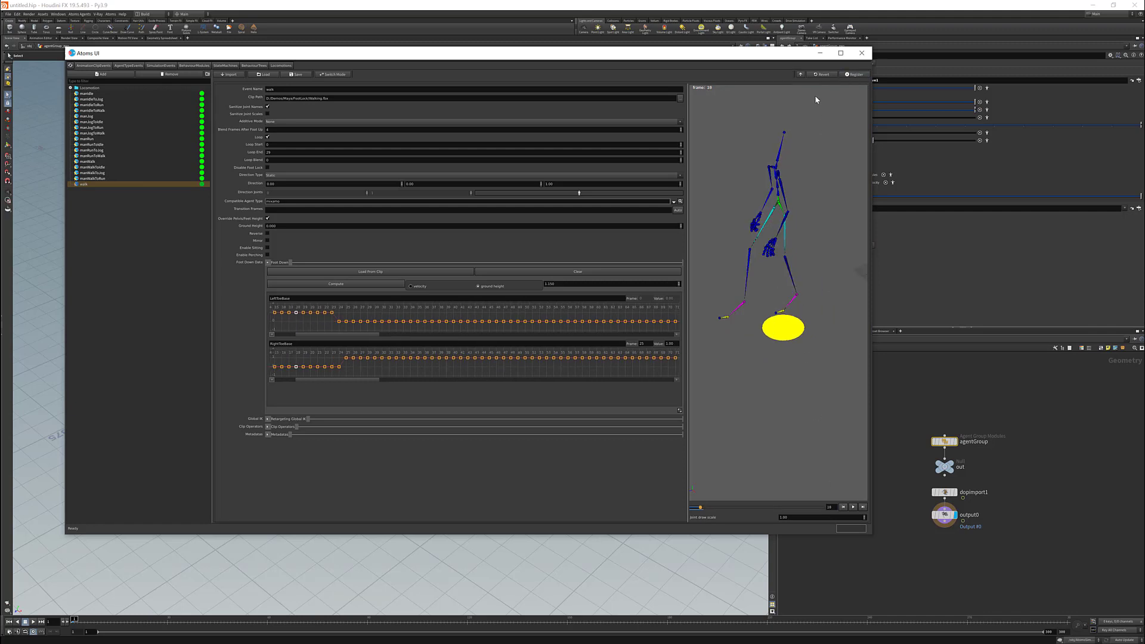
pyautogui.click(862, 53)
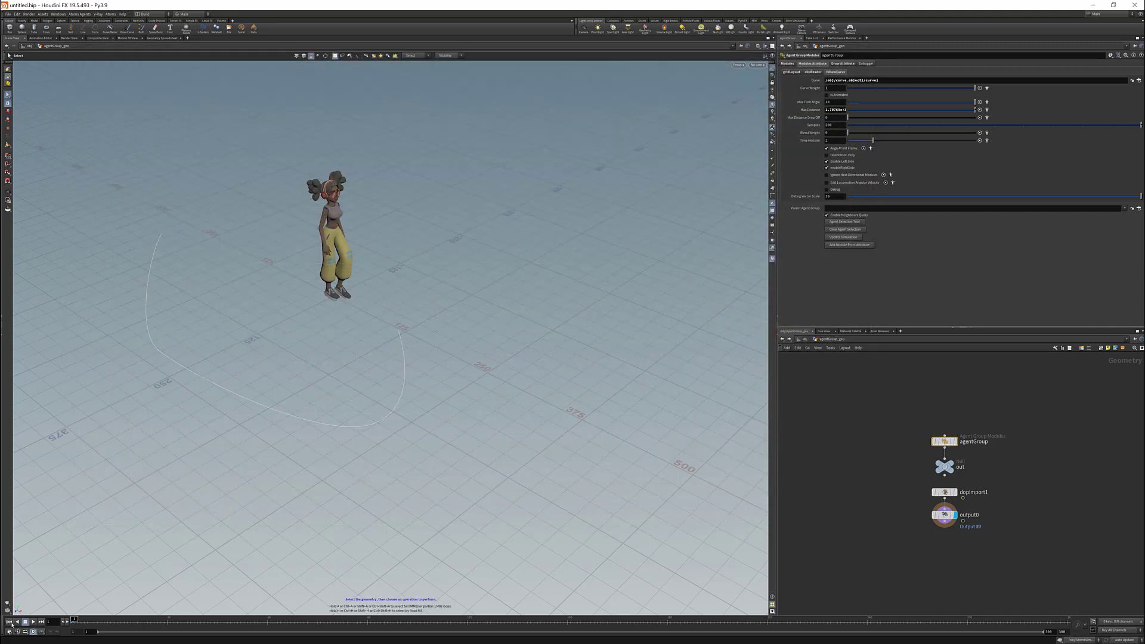
# - Replay the curve-following walk twice from the start frame to check the feet, and return to the start frame
pyautogui.click(34, 622)
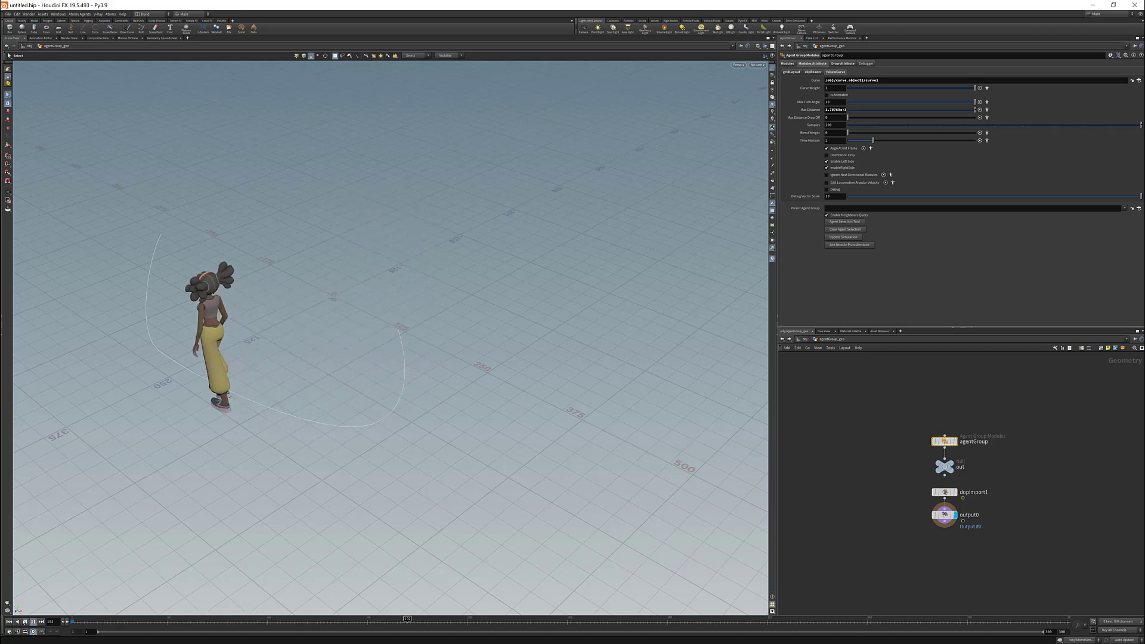
pyautogui.click(34, 622)
pyautogui.click(9, 622)
pyautogui.click(35, 622)
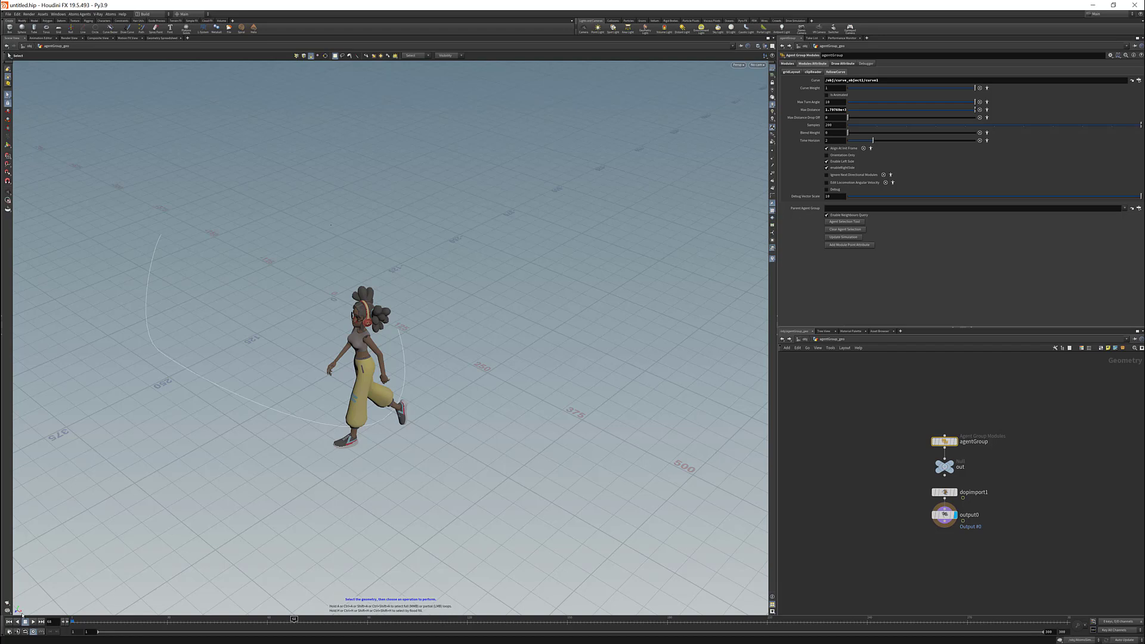
pyautogui.click(9, 621)
# - Reopen the Atoms UI, turn on Disable Foot Lock for the walk clip and minimize the window
pyautogui.click(111, 14)
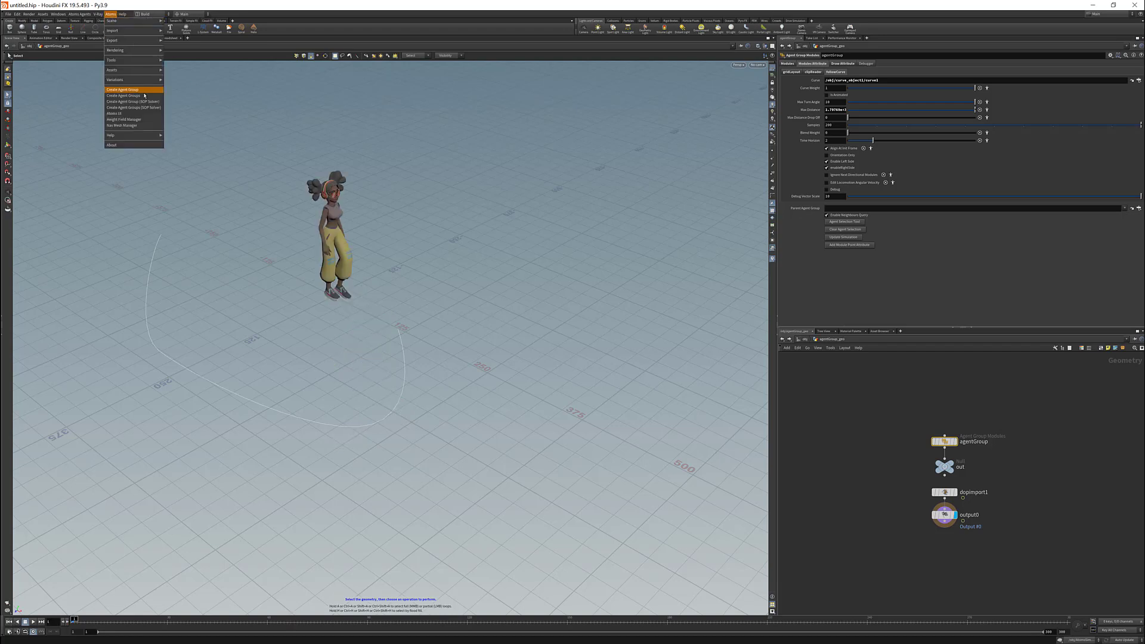
pyautogui.click(128, 112)
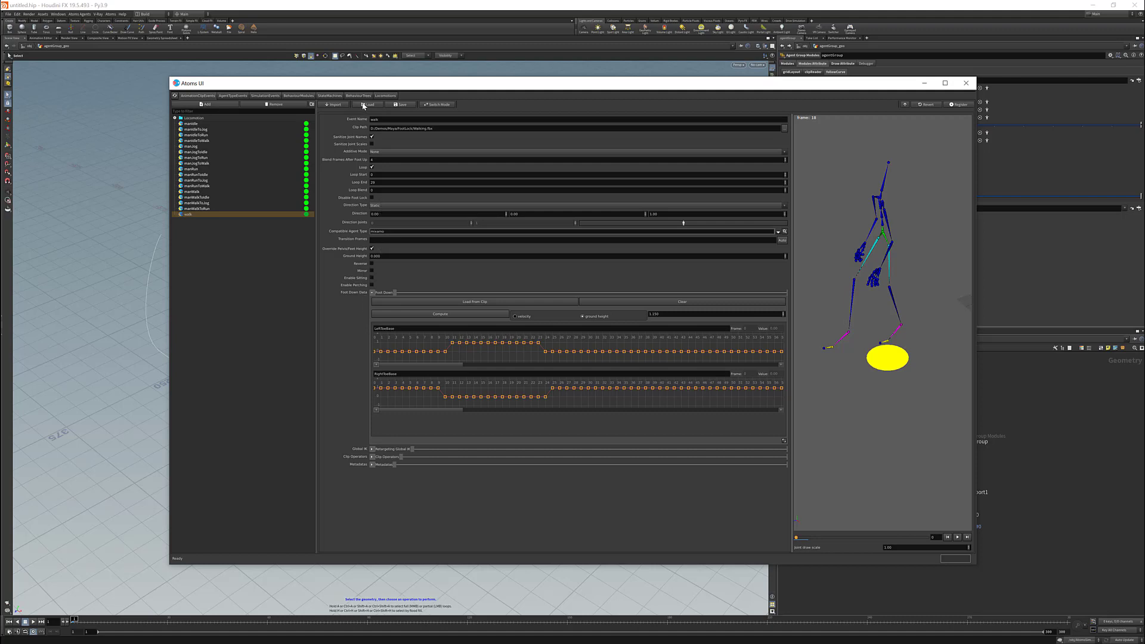
pyautogui.moveTo(420, 85); pyautogui.dragTo(522, 68)
pyautogui.click(475, 182)
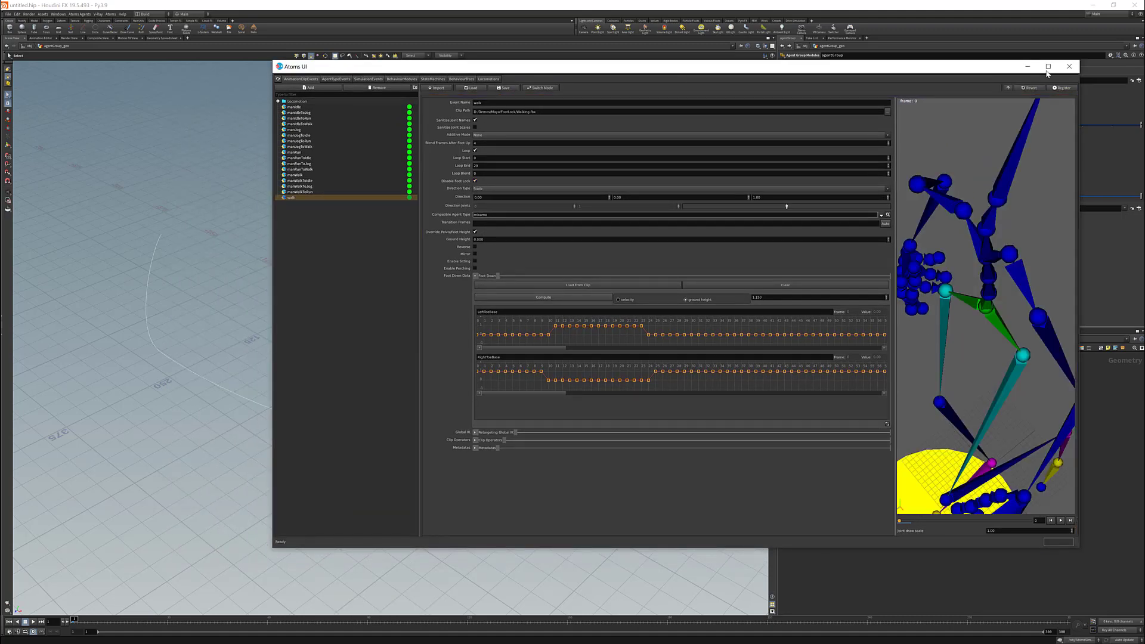
pyautogui.click(1027, 66)
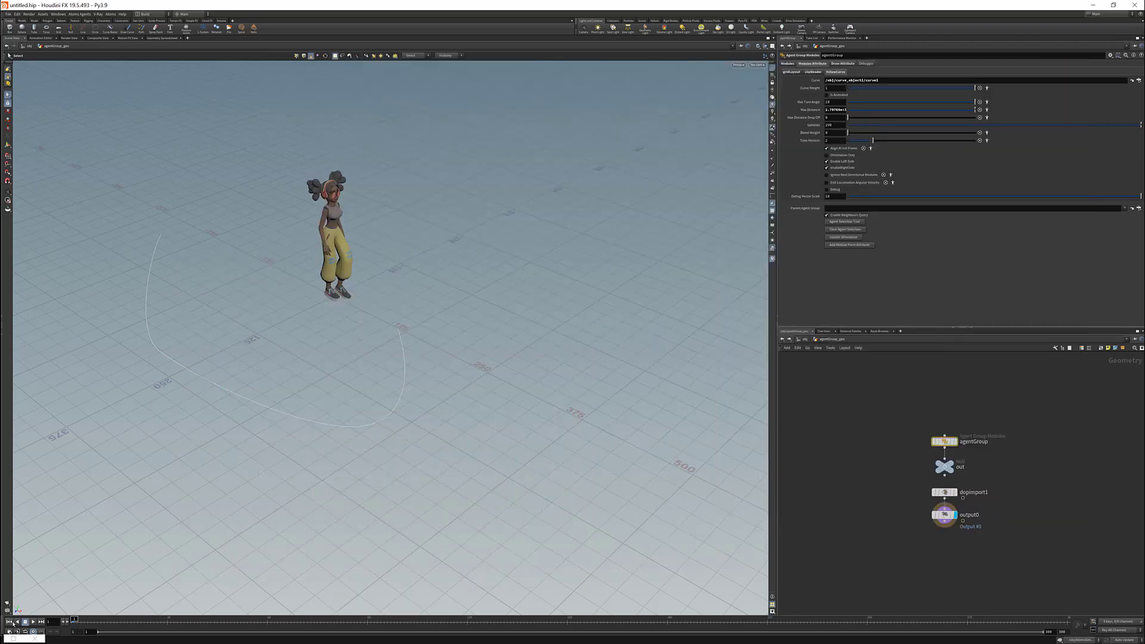
# - Play the curve-following walk with foot locking disabled to check the feet, and return to the start frame
pyautogui.click(33, 622)
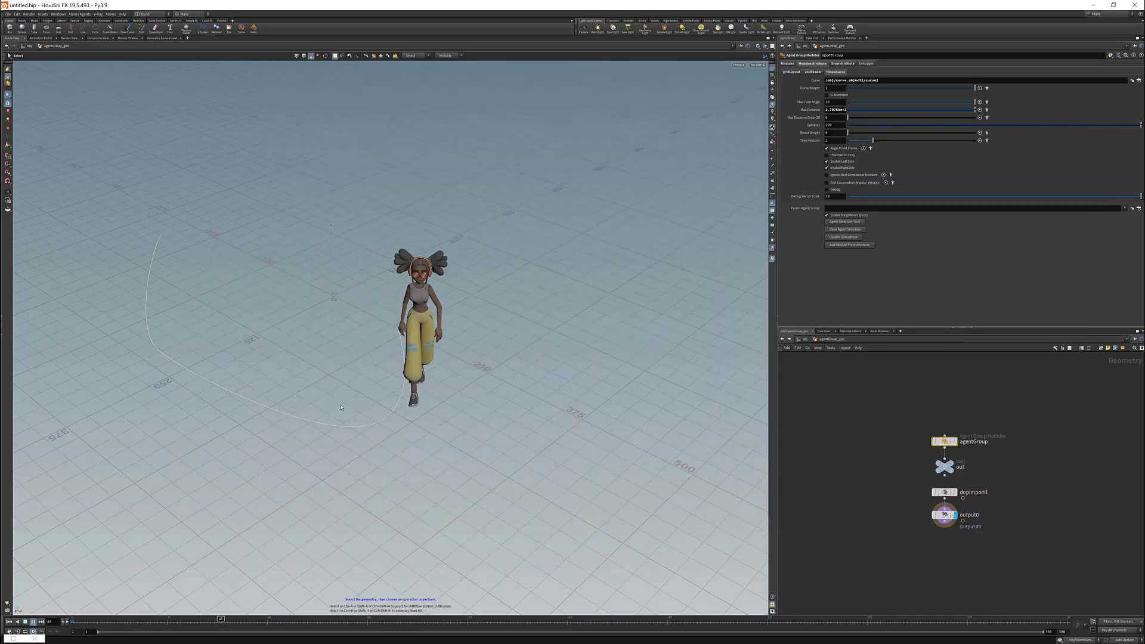
pyautogui.click(9, 622)
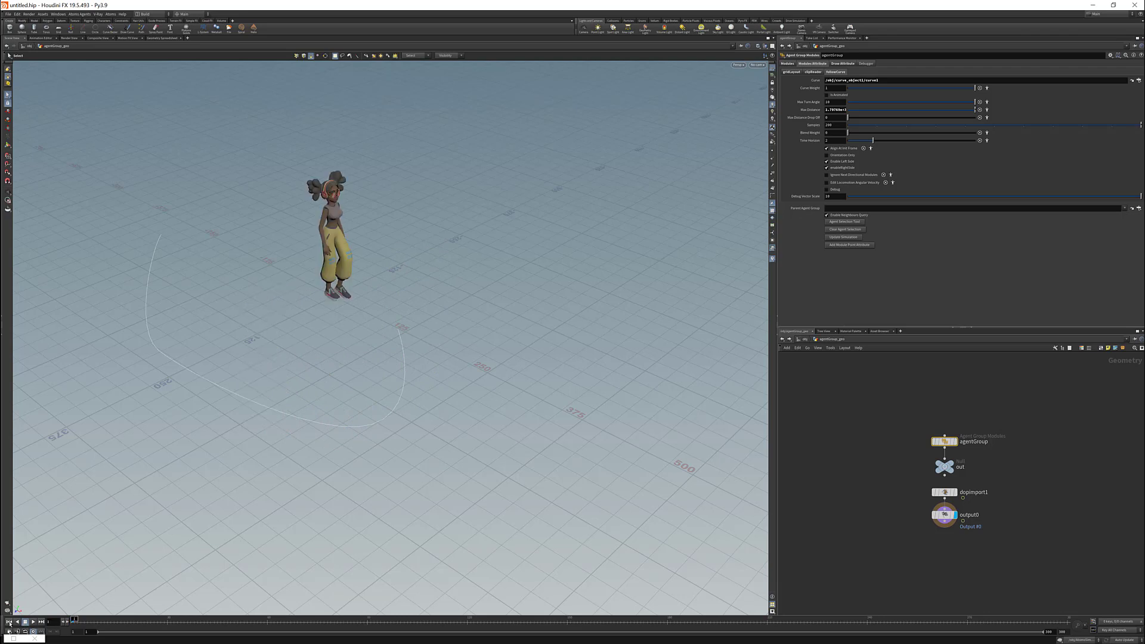
# - Restore the Atoms UI to a smaller window, turn off Disable Foot Lock for the walk clip and close the window
pyautogui.click(14, 638)
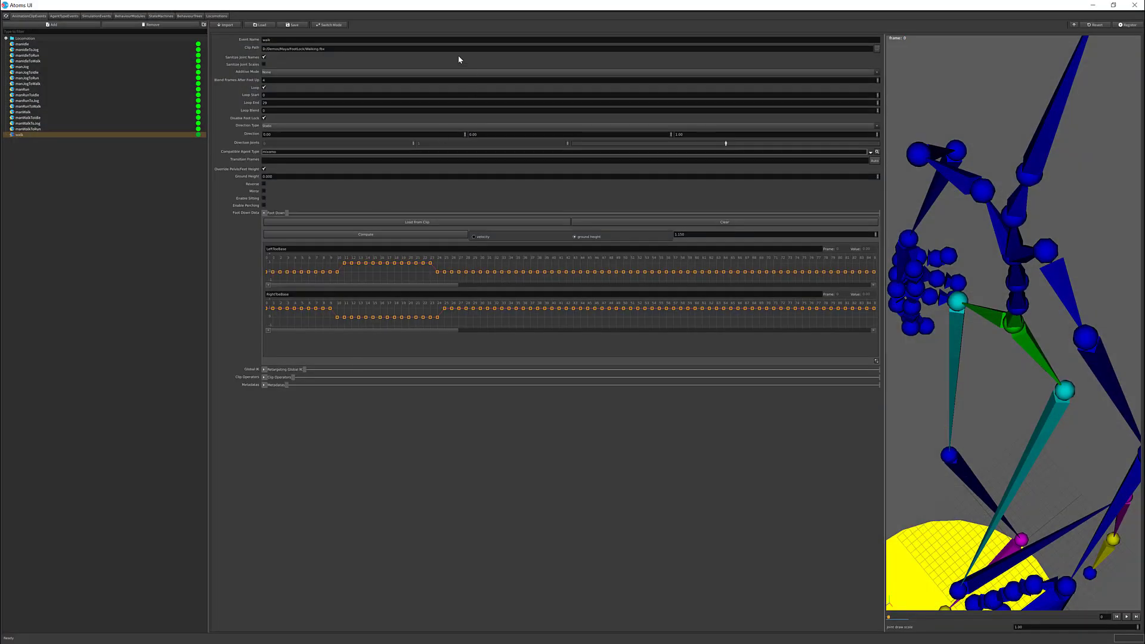
pyautogui.moveTo(447, 11); pyautogui.dragTo(520, 58)
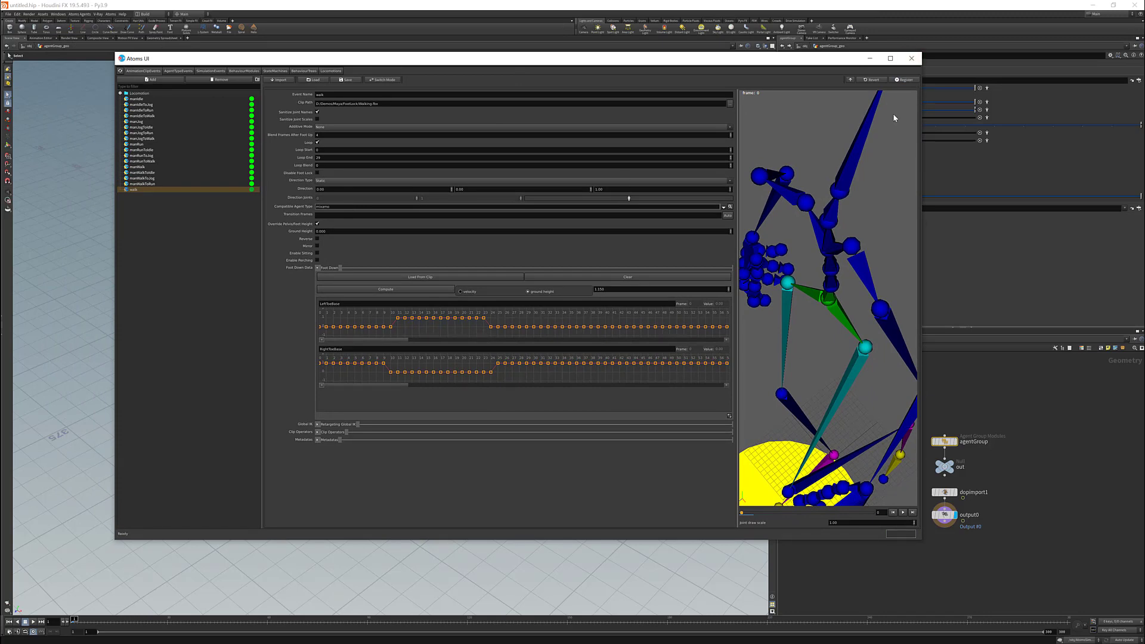
pyautogui.click(911, 59)
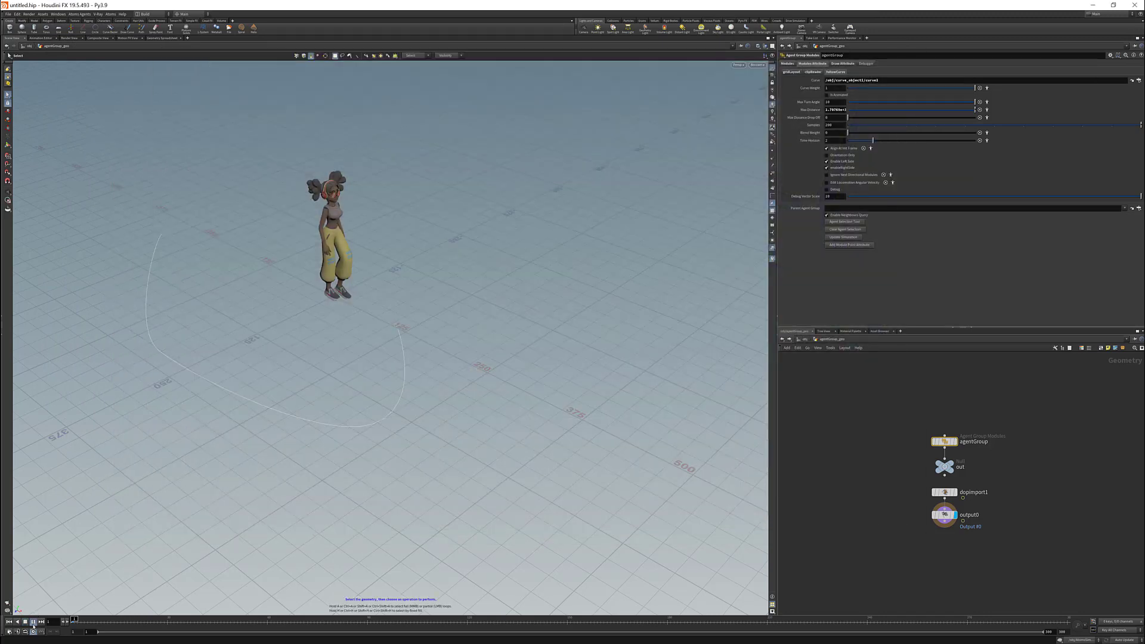
# - Replay the walk along the curve with foot locking enabled, stop it and return to the start frame
pyautogui.click(34, 621)
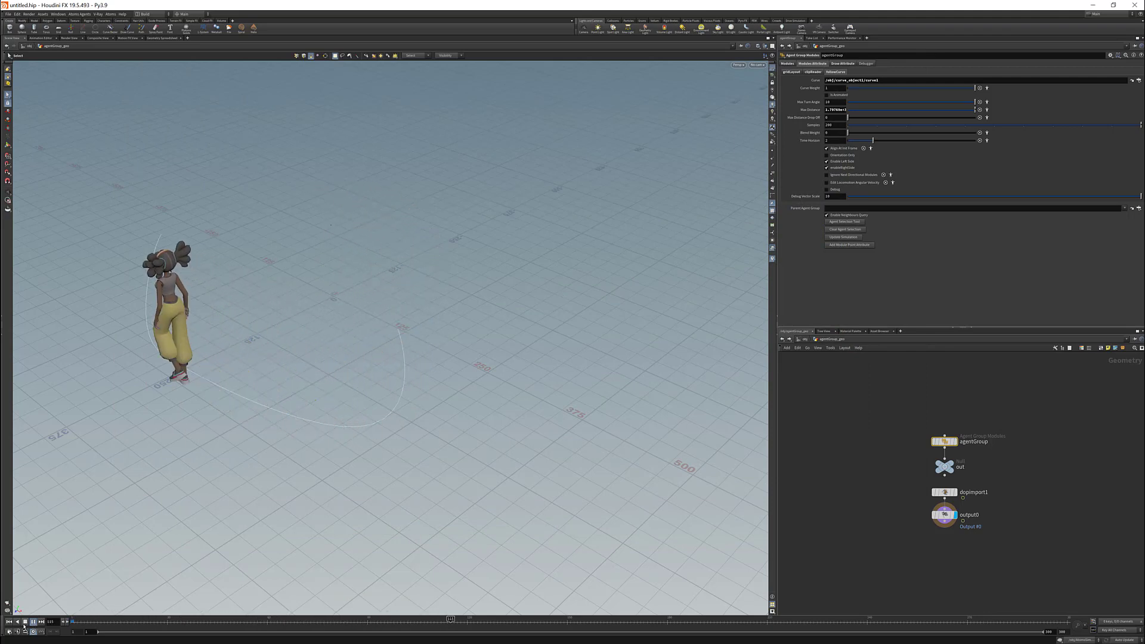
pyautogui.click(25, 623)
pyautogui.click(10, 622)
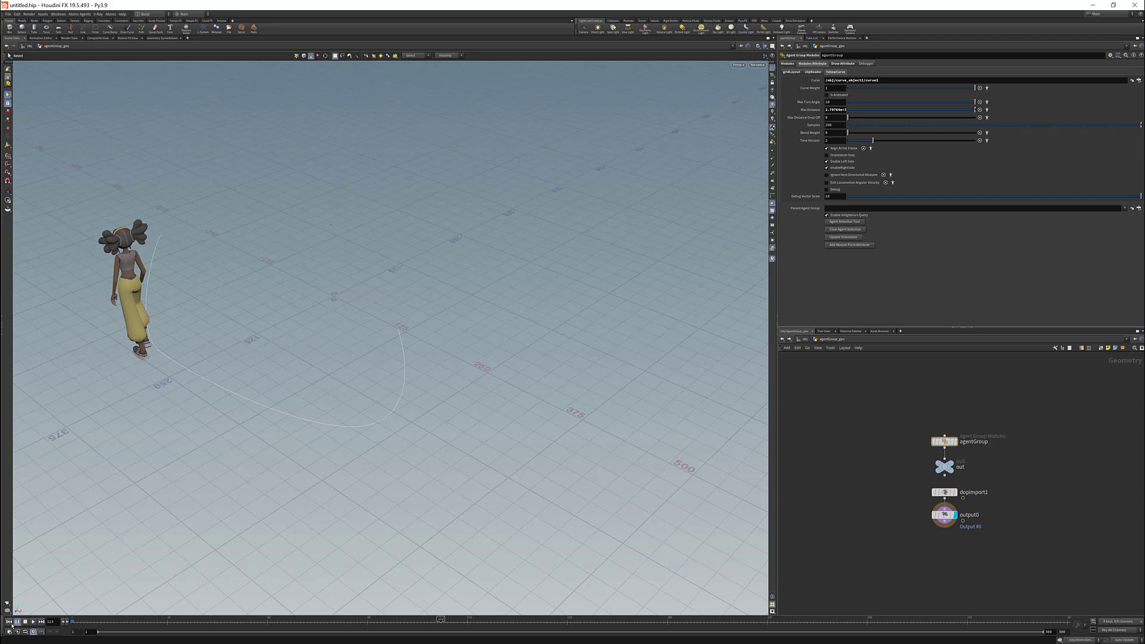